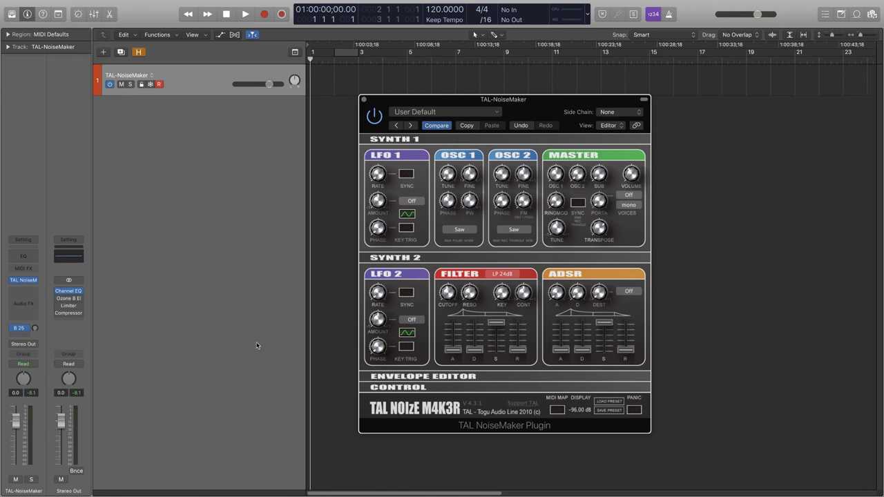
# Load the factory preset BS Syncetel Bass FN in the TAL-NoiseMaker synth.
pyautogui.click(465, 111)
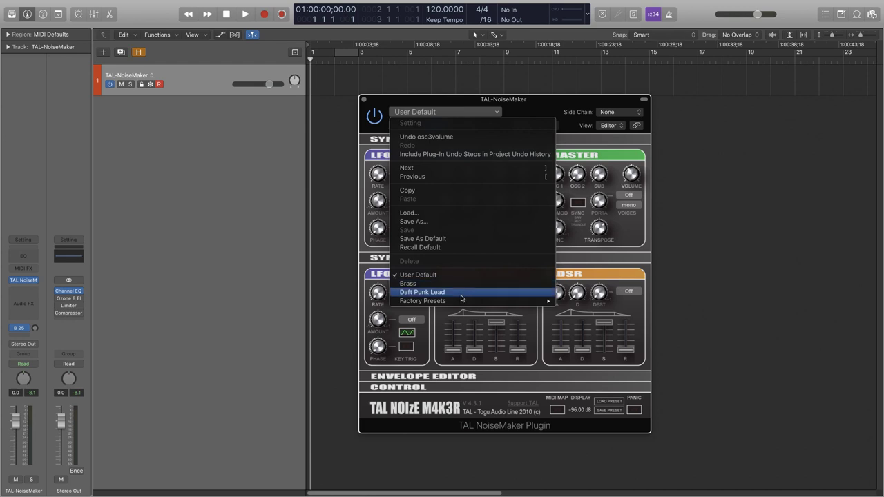
pyautogui.moveTo(464, 301)
pyautogui.scroll(-5, 628, 293)
pyautogui.scroll(-5, 628, 293)
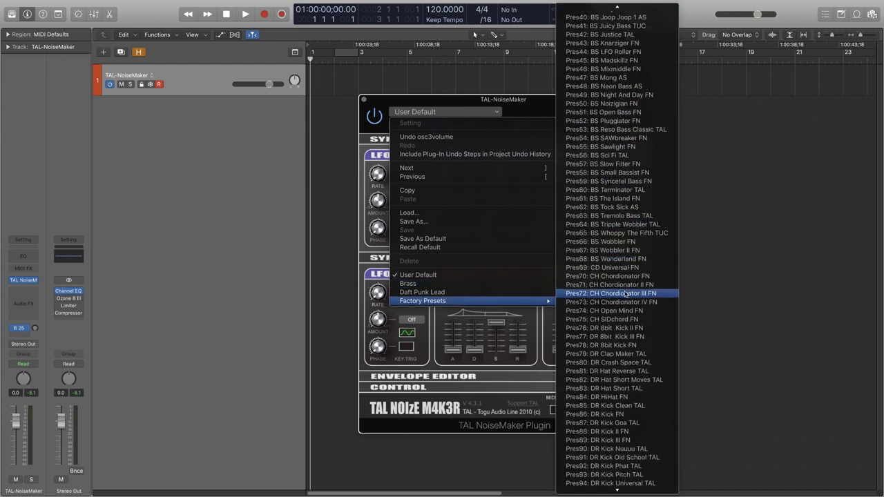
pyautogui.click(622, 181)
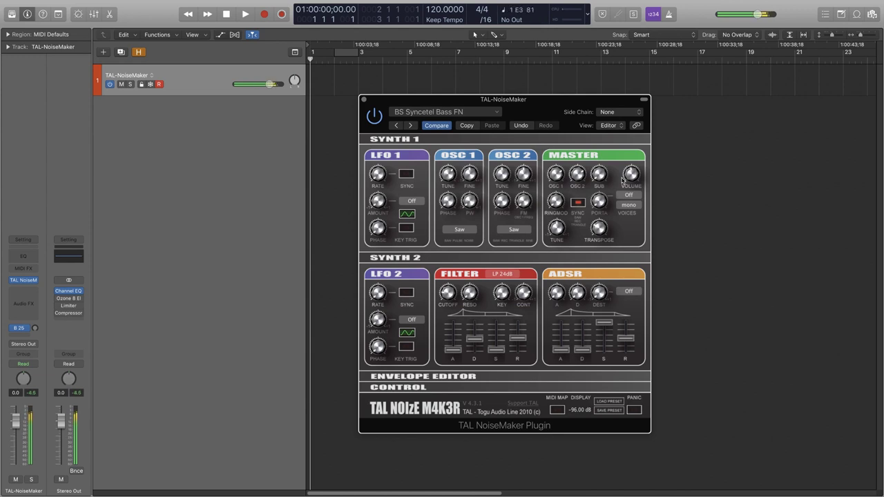
# Load the factory keyboard preset KB Pop Pluck TUC in TAL-NoiseMaker.
pyautogui.click(460, 113)
pyautogui.moveTo(493, 301)
pyautogui.scroll(-10, 629, 306)
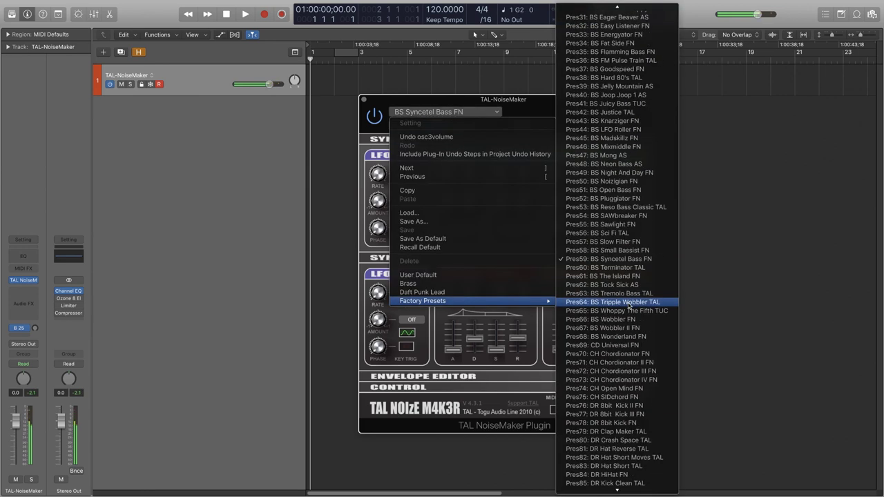
pyautogui.scroll(-5, 629, 306)
pyautogui.click(628, 306)
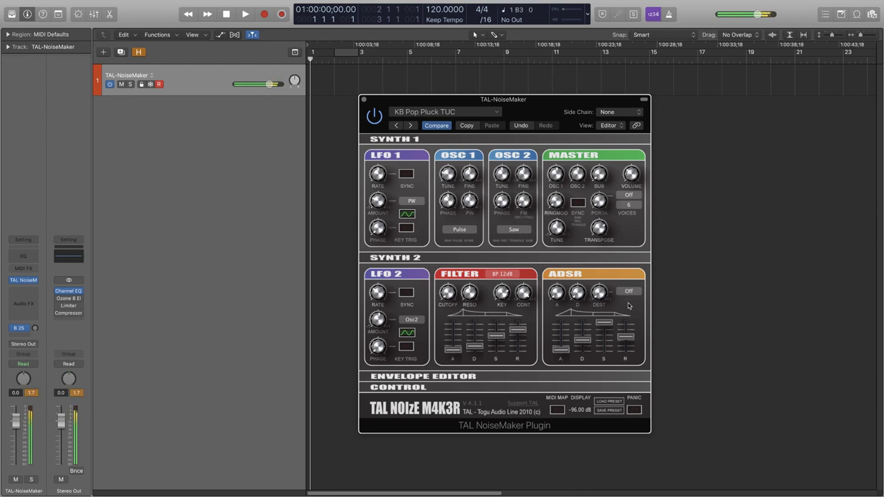
# Browse the factory lead, pad and drum sounds, and load the drum preset DR Kick FN.
pyautogui.click(445, 112)
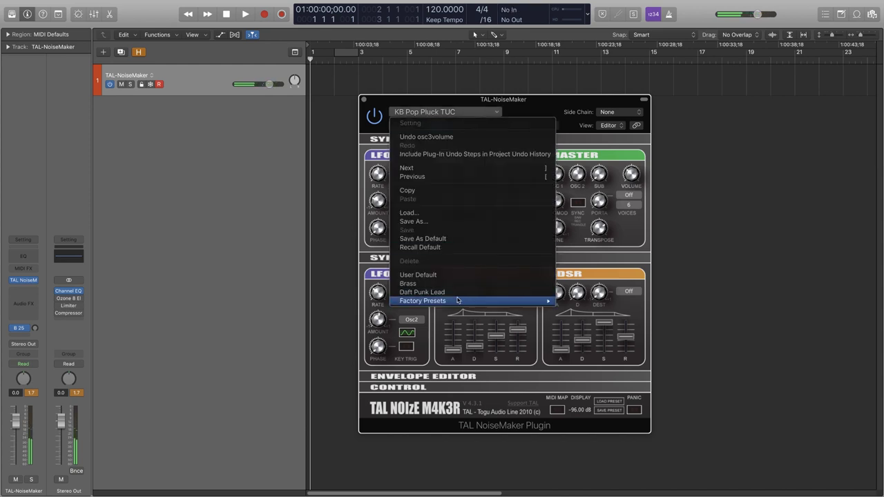
pyautogui.moveTo(498, 303)
pyautogui.scroll(-15, 605, 322)
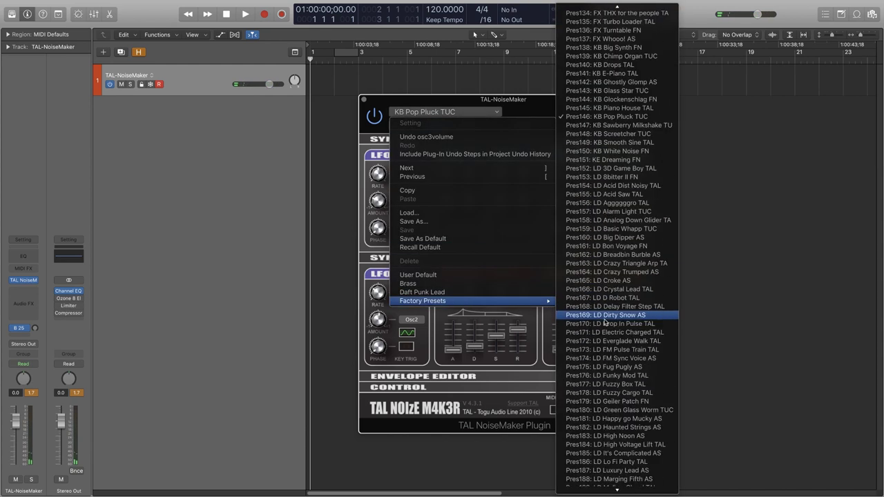
pyautogui.scroll(-10, 604, 322)
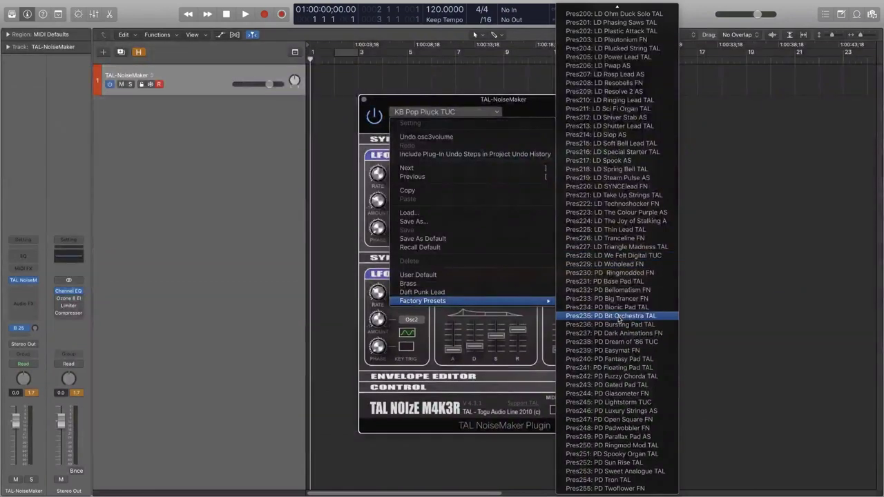
pyautogui.scroll(20, 615, 304)
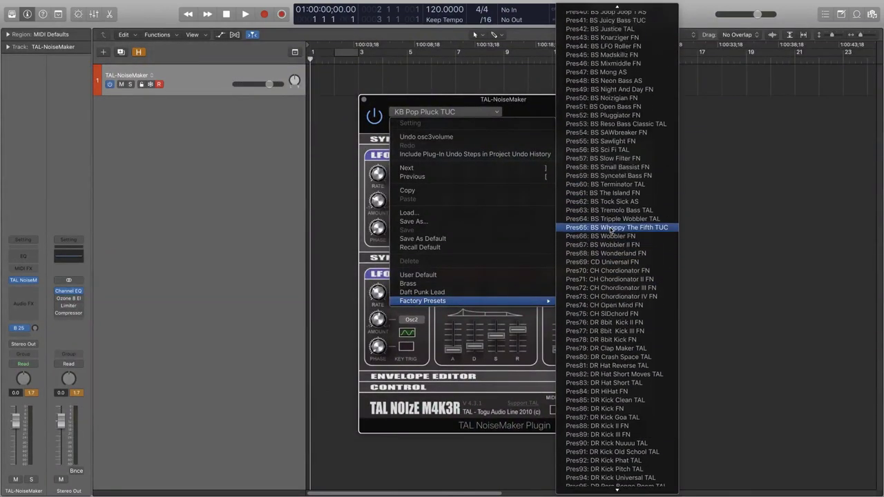
pyautogui.scroll(-3, 611, 297)
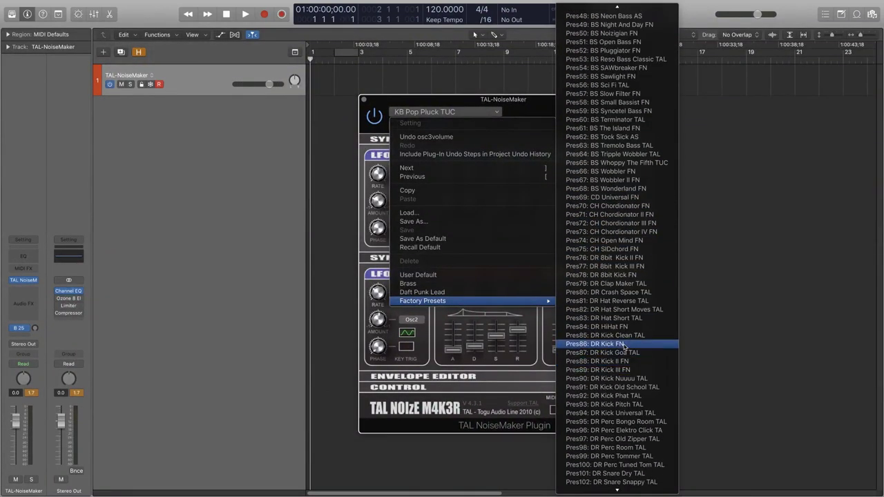
pyautogui.click(597, 344)
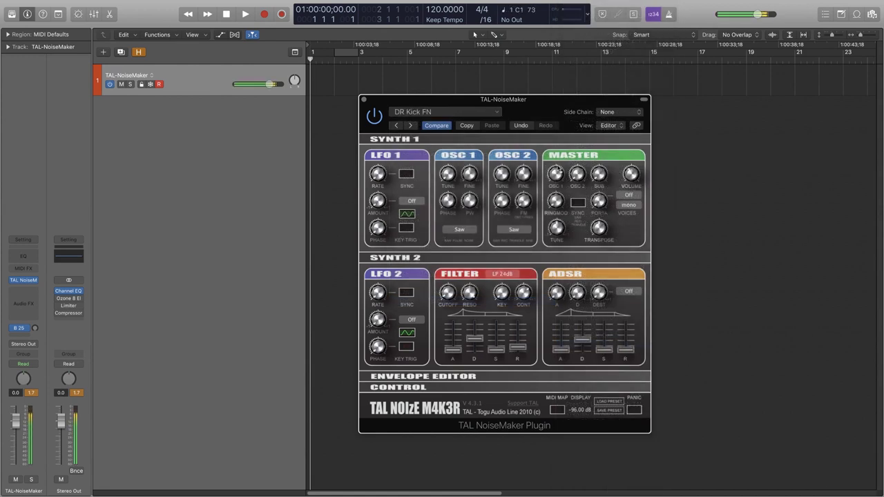
# Load the factory drum preset DR Kick Pitch TAL in TAL-NoiseMaker.
pyautogui.click(461, 111)
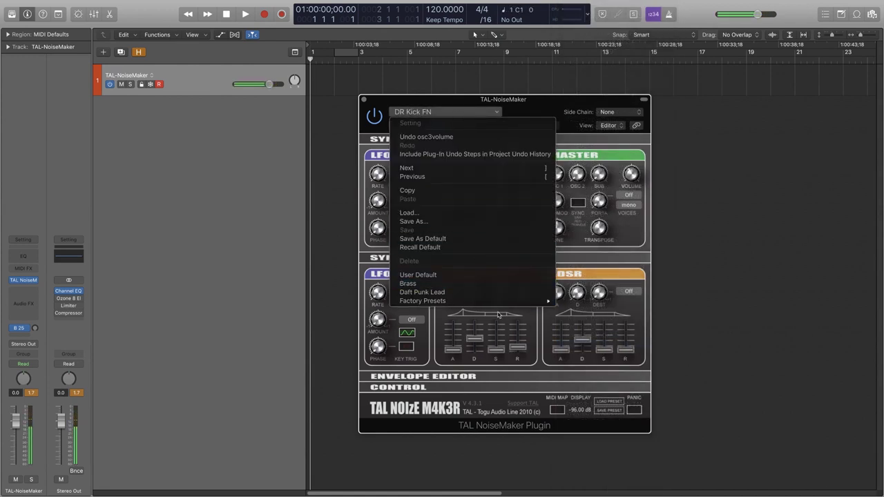
pyautogui.scroll(-20, 611, 324)
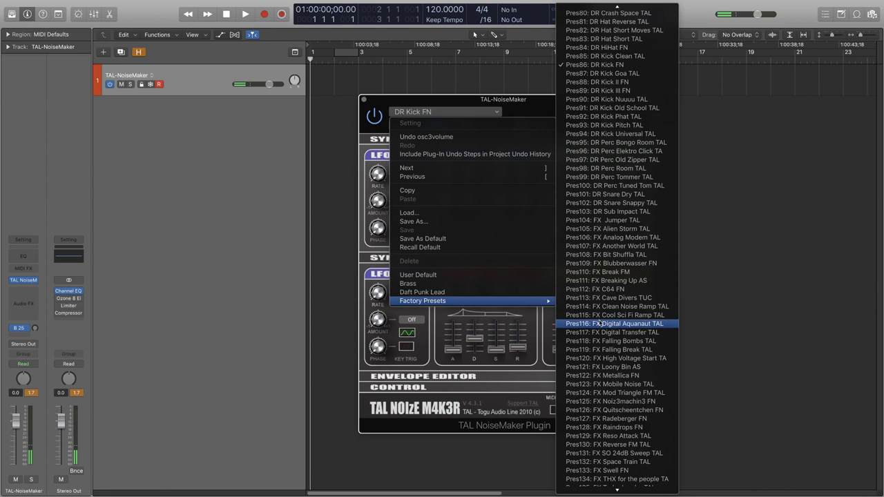
pyautogui.click(591, 157)
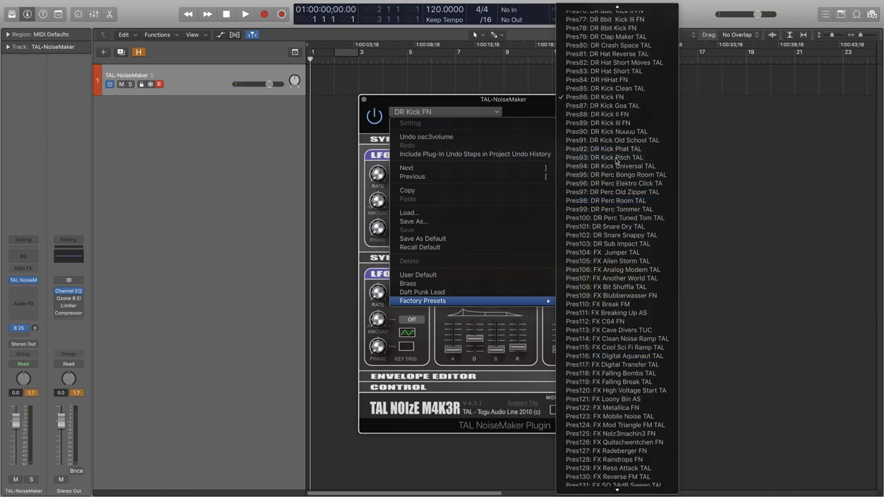
# Replace the current sound with the factory drum preset DR Kick Old School TAL.
pyautogui.click(464, 112)
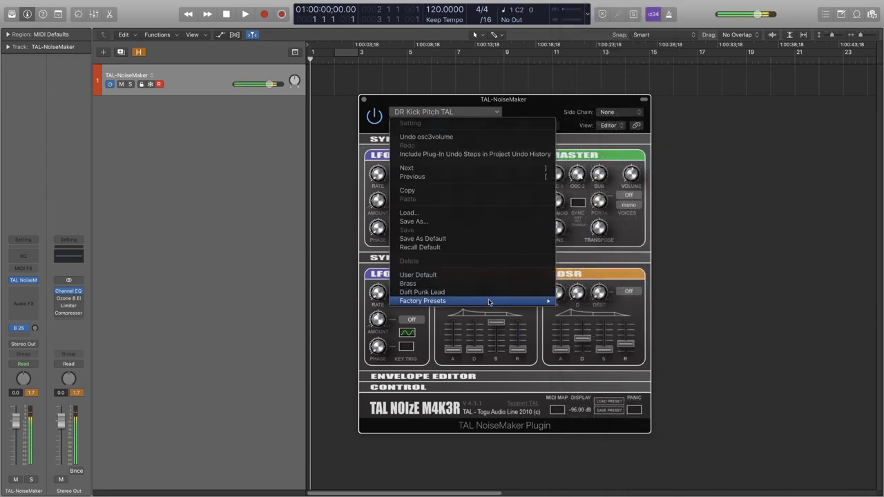
pyautogui.moveTo(491, 302)
pyautogui.scroll(-20, 569, 310)
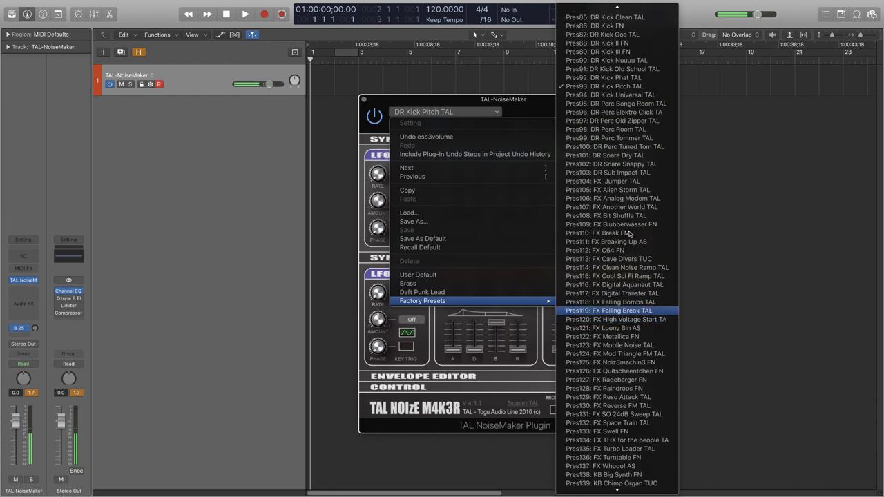
pyautogui.scroll(3, 631, 147)
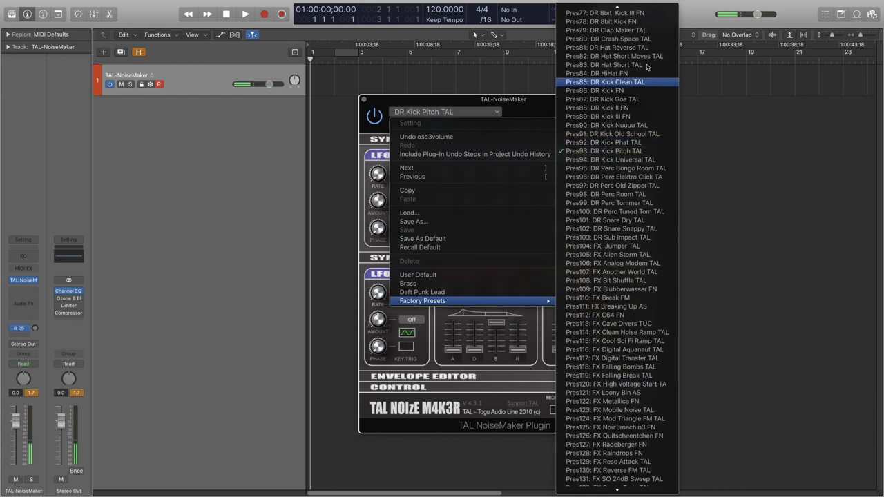
pyautogui.click(626, 135)
# Choose another TAL-NoiseMaker factory preset to audition.
pyautogui.click(477, 114)
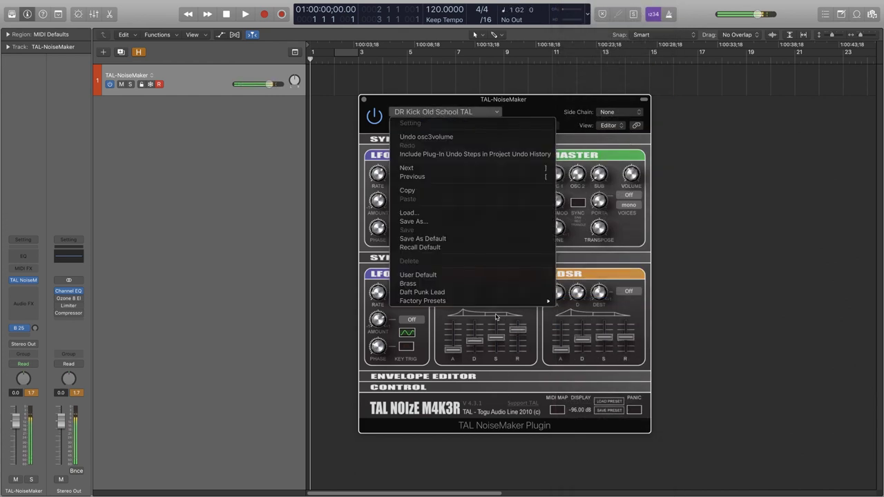
pyautogui.moveTo(501, 303)
pyautogui.click(601, 319)
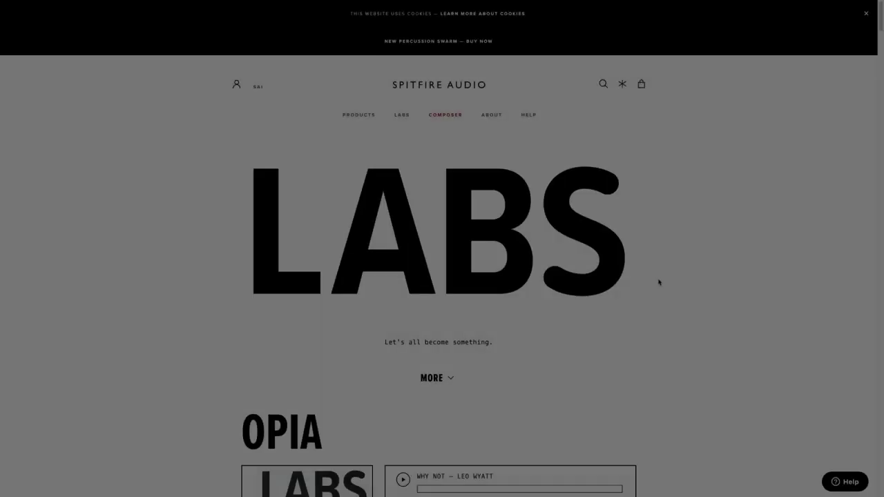
# Look through the free instruments on the Spitfire Audio LABS web page, from Opia down to Soft Piano.
pyautogui.scroll(-8, 659, 282)
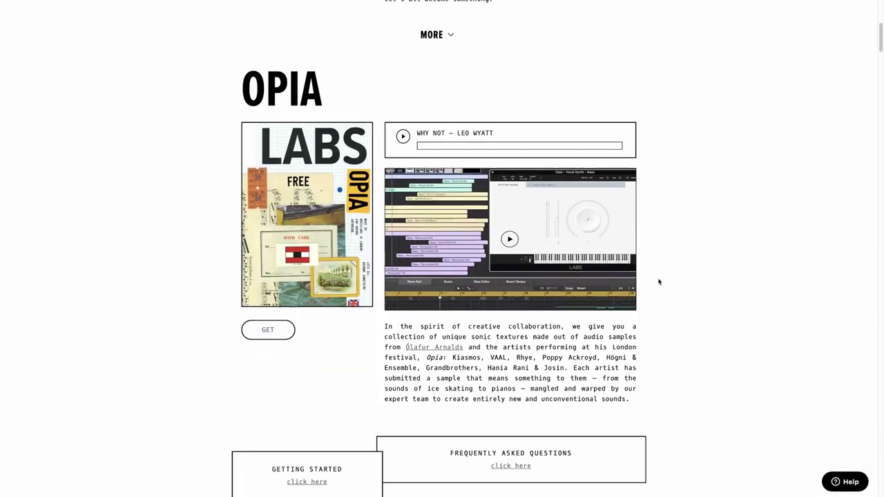
pyautogui.scroll(-10, 659, 281)
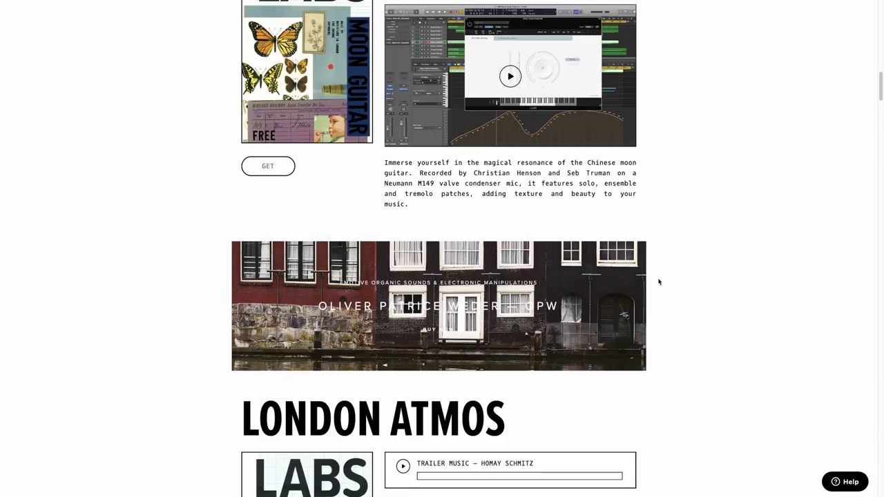
pyautogui.scroll(-10, 659, 282)
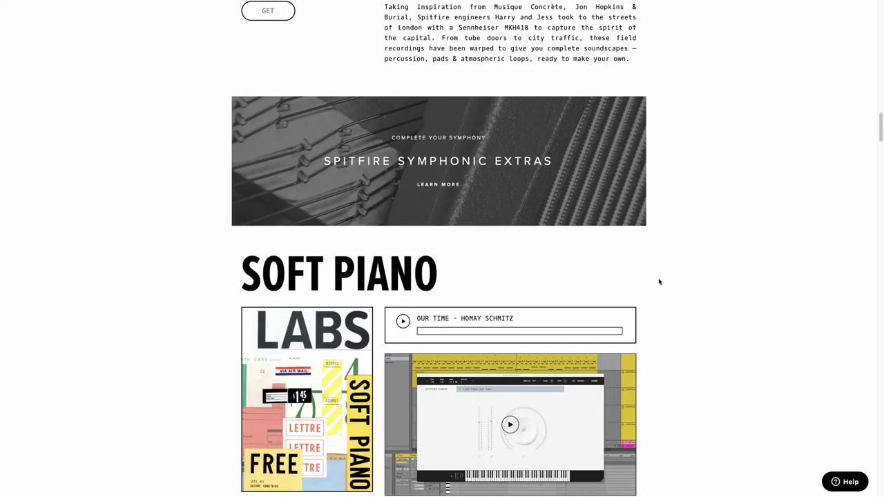
pyautogui.scroll(-5, 658, 282)
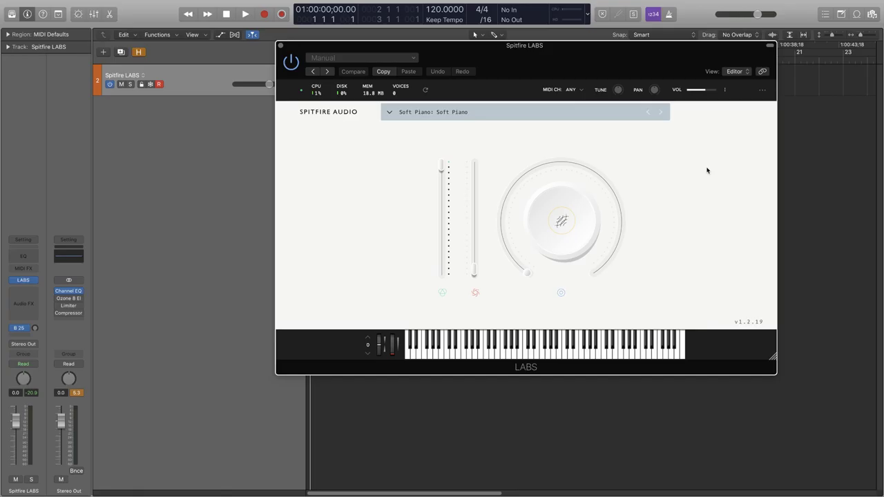
# Browse the installed LABS instruments and their presets in the Spitfire LABS plug-in, and close the preset browser.
pyautogui.click(469, 113)
pyautogui.scroll(-6, 492, 197)
pyautogui.scroll(-4, 492, 198)
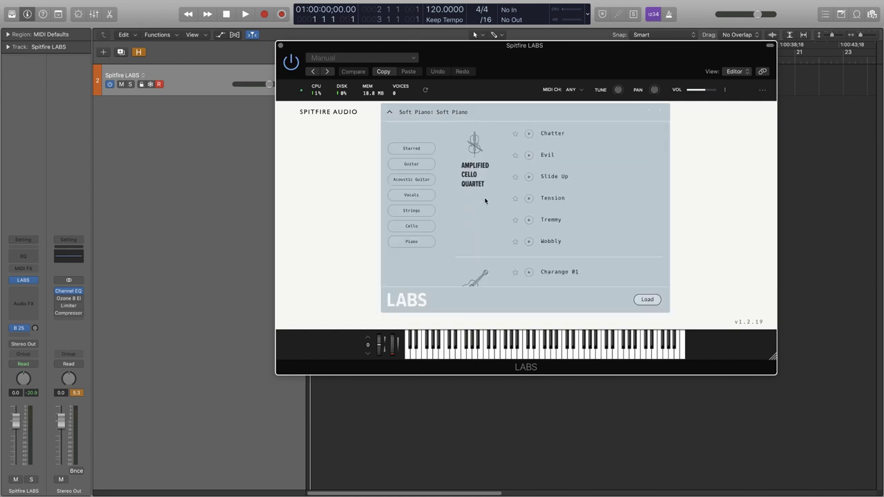
pyautogui.scroll(5, 480, 228)
pyautogui.scroll(1, 478, 246)
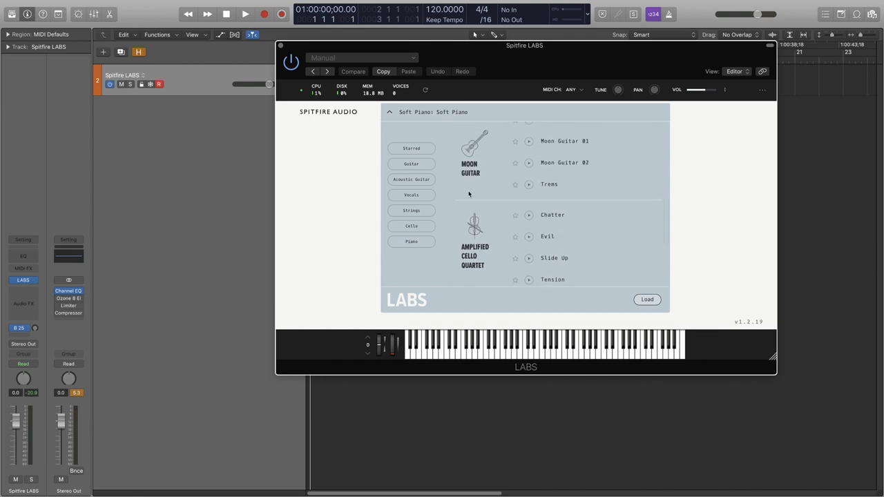
pyautogui.scroll(5, 469, 215)
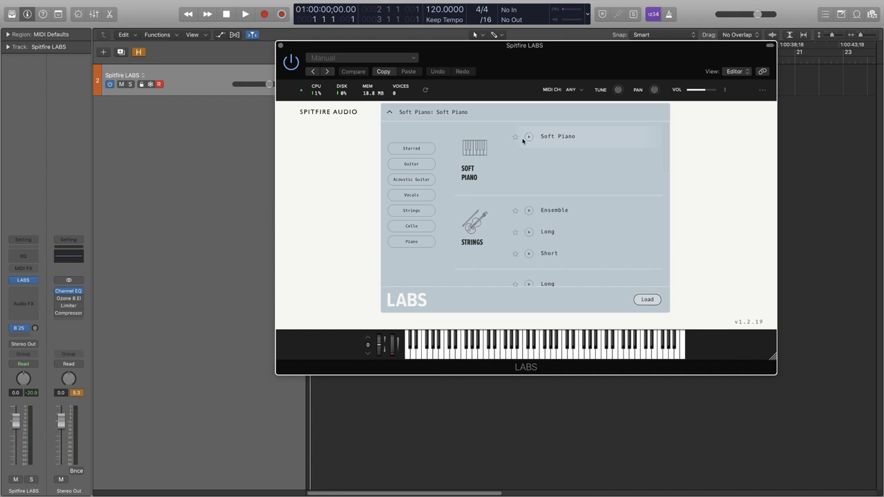
pyautogui.click(330, 182)
# Raise the red-marked slider of the Soft Piano preset to 65% and turn the large dial to just past halfway.
pyautogui.moveTo(475, 269); pyautogui.dragTo(474, 214)
pyautogui.moveTo(527, 272); pyautogui.dragTo(580, 165)
pyautogui.moveTo(475, 216); pyautogui.dragTo(478, 204)
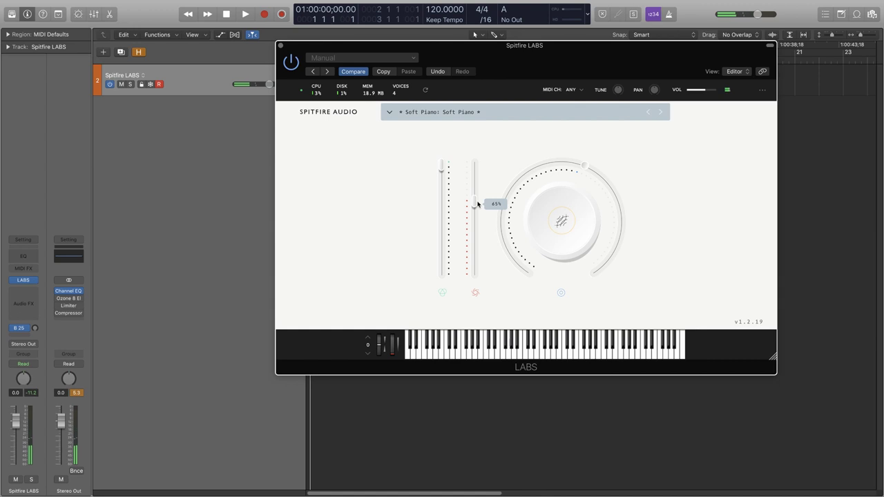
# Load the Long preset from the LABS Strings instrument and set its large dial to 61%.
pyautogui.click(515, 112)
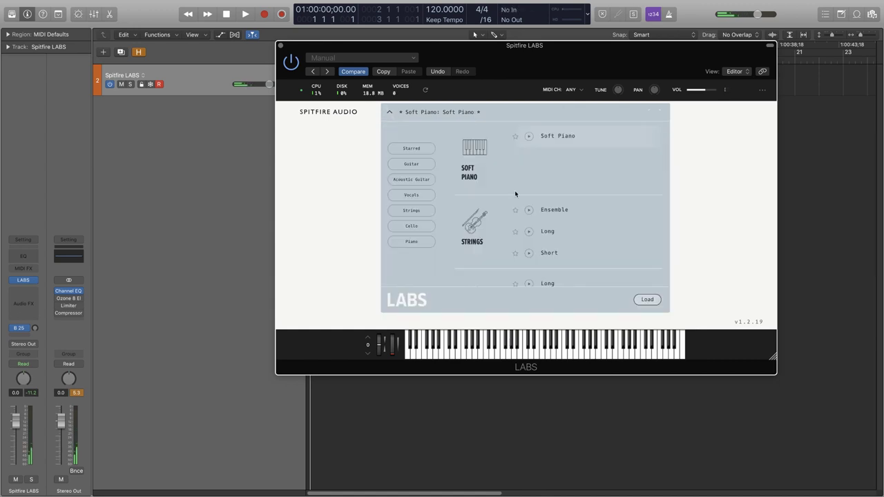
pyautogui.click(705, 225)
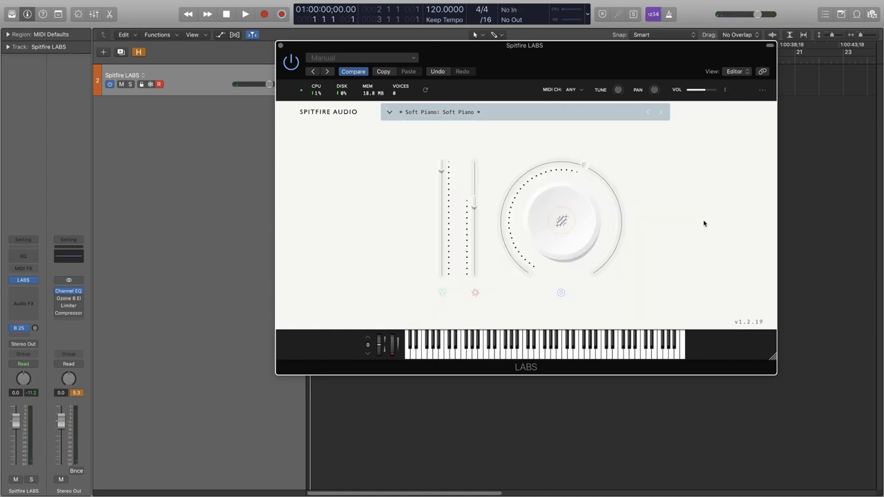
pyautogui.click(485, 119)
pyautogui.click(551, 234)
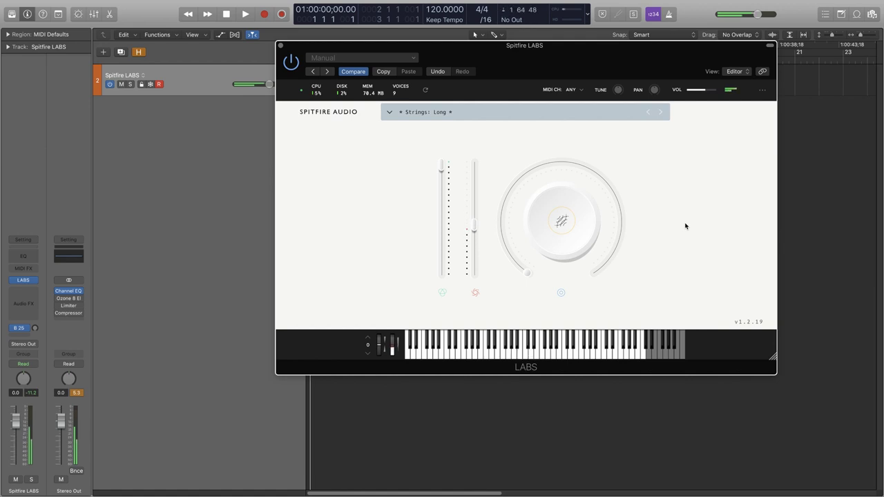
pyautogui.moveTo(513, 276); pyautogui.dragTo(605, 148)
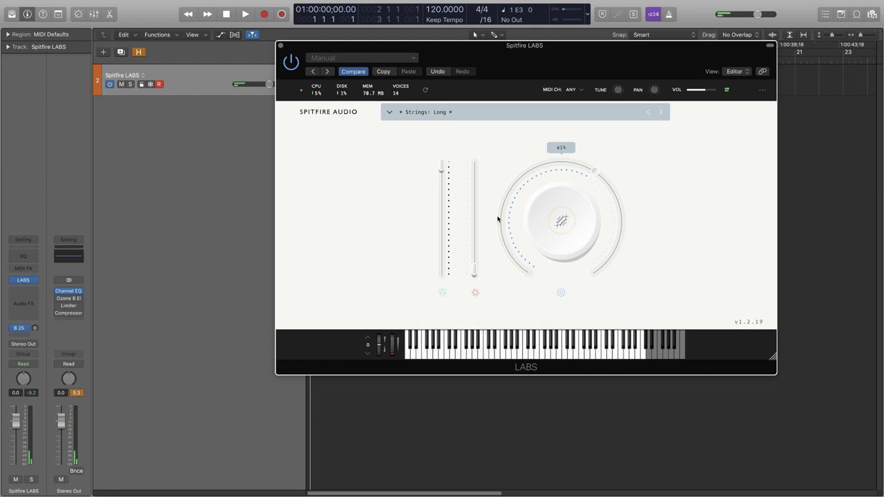
# Load the Short preset from the LABS Strings instrument and turn up its large dial.
pyautogui.click(390, 112)
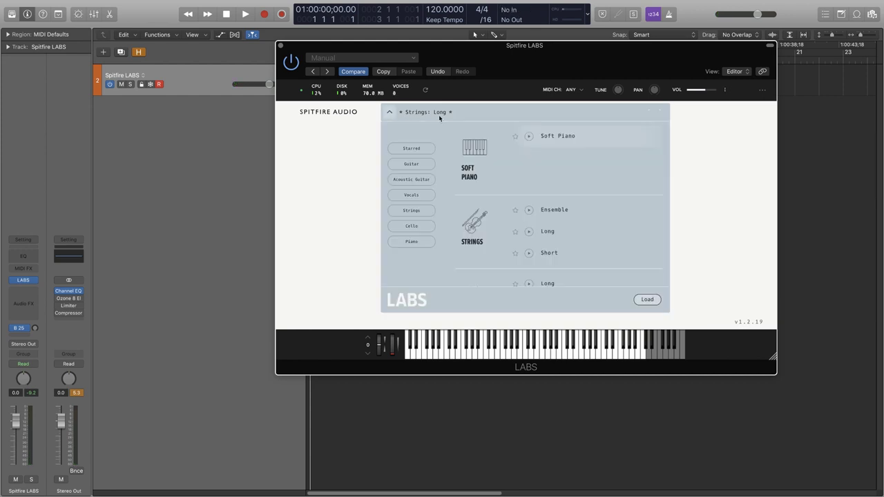
pyautogui.doubleClick(551, 254)
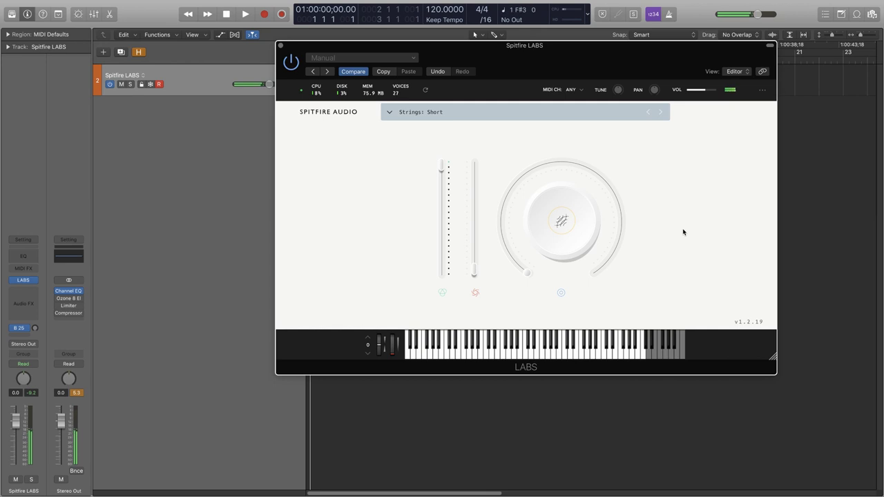
pyautogui.moveTo(533, 274); pyautogui.dragTo(564, 125)
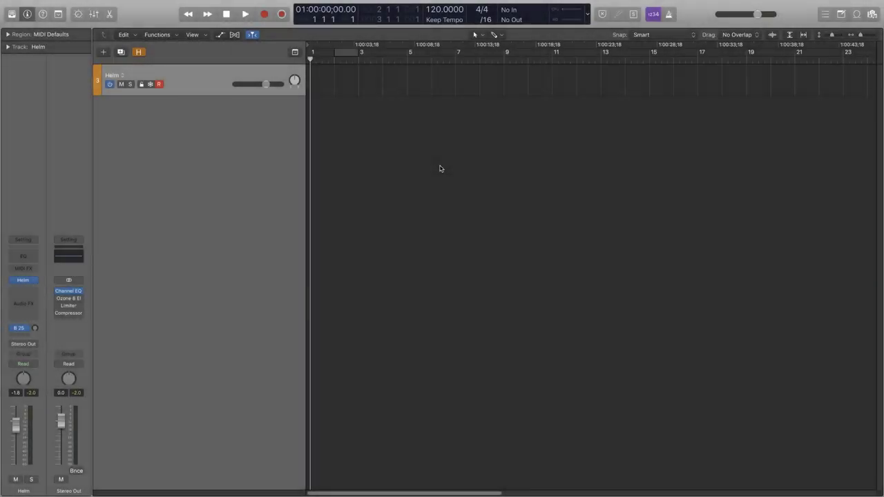
# Show the Helm synthesizer's plug-in window for the Helm track.
pyautogui.press('v')
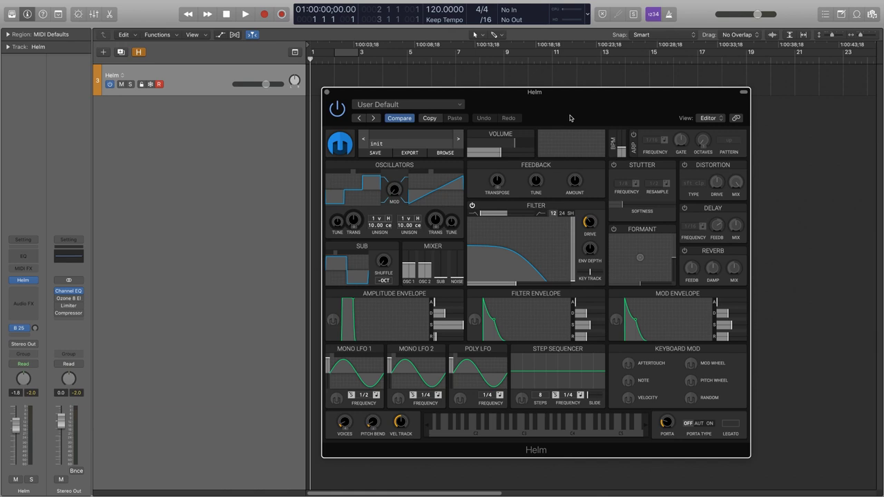
# Change the waveforms of Helm's oscillator 1 and sub oscillator to a rising saw.
pyautogui.click(357, 173)
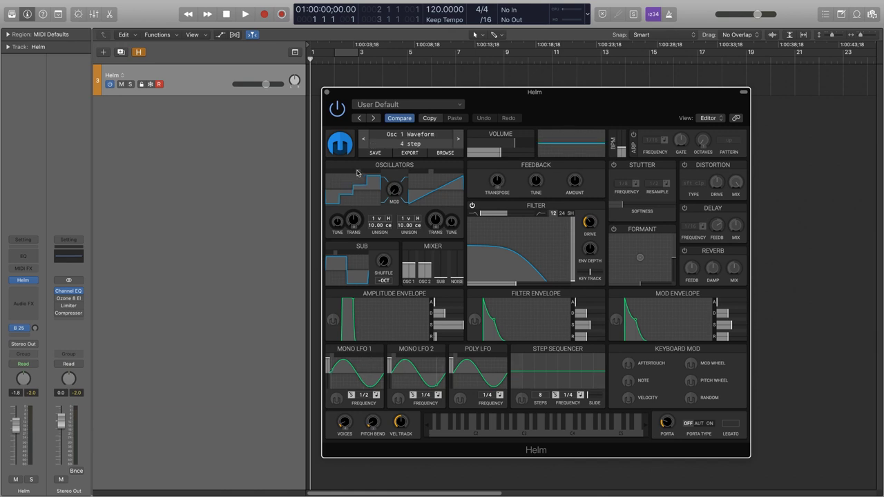
pyautogui.scroll(-1, 357, 172)
pyautogui.scroll(-1, 350, 176)
pyautogui.scroll(-1, 350, 177)
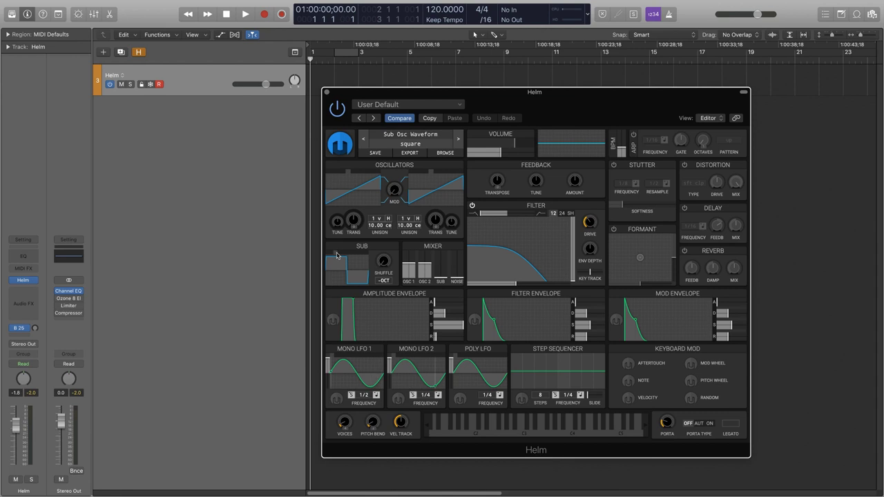
pyautogui.scroll(3, 348, 255)
pyautogui.scroll(-2, 347, 255)
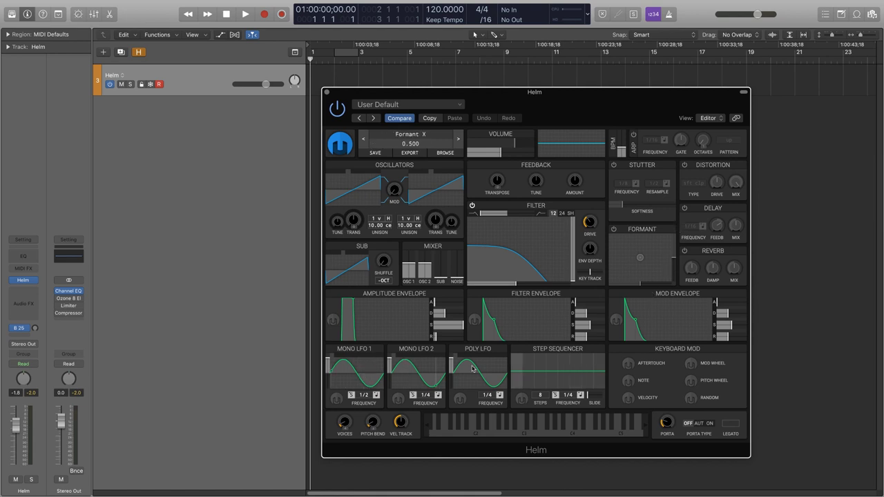
# Lower the amplitude of Mono LFO 1 and set the filter cutoff to 65.92 semitones.
pyautogui.moveTo(329, 360); pyautogui.dragTo(327, 366)
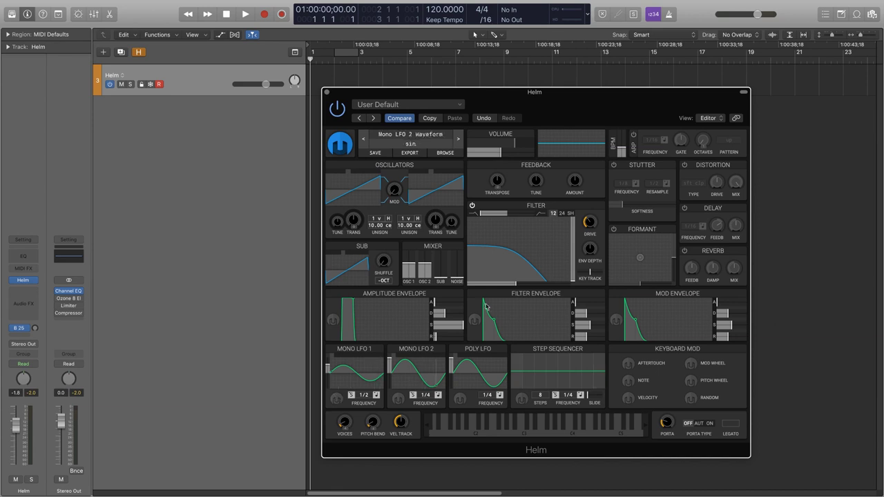
pyautogui.moveTo(512, 290); pyautogui.dragTo(506, 289)
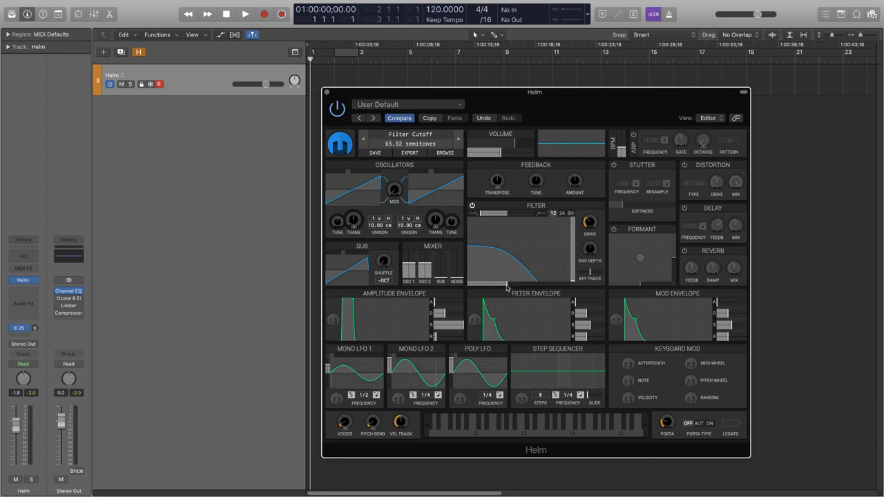
# Modulate the filter cutoff with Mono LFO 1 and set that LFO's frequency to 1/16.
pyautogui.click(337, 399)
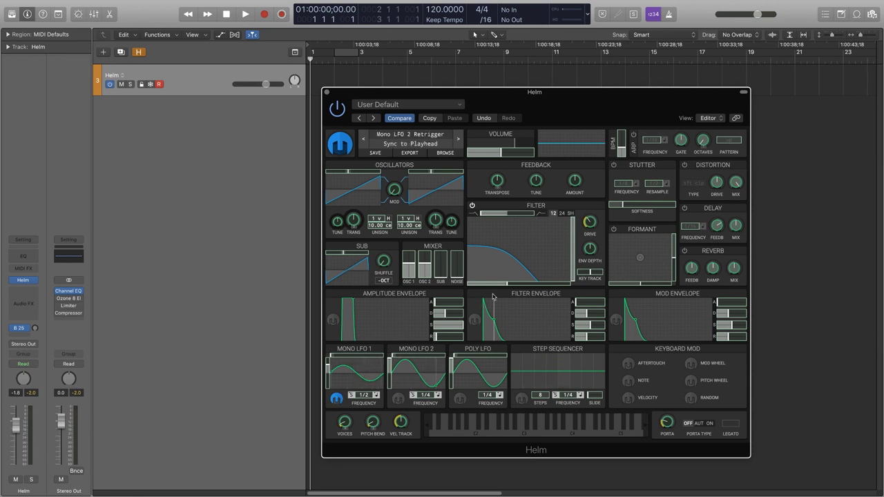
pyautogui.moveTo(507, 283); pyautogui.dragTo(531, 283)
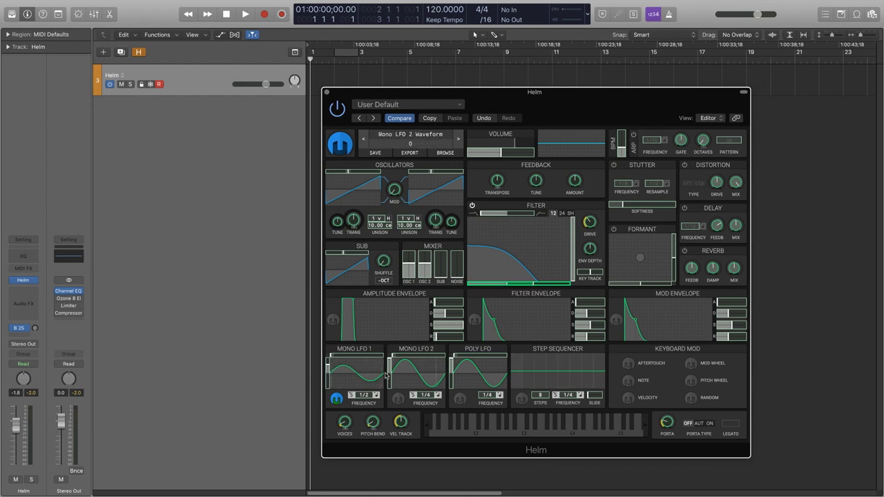
pyautogui.click(337, 398)
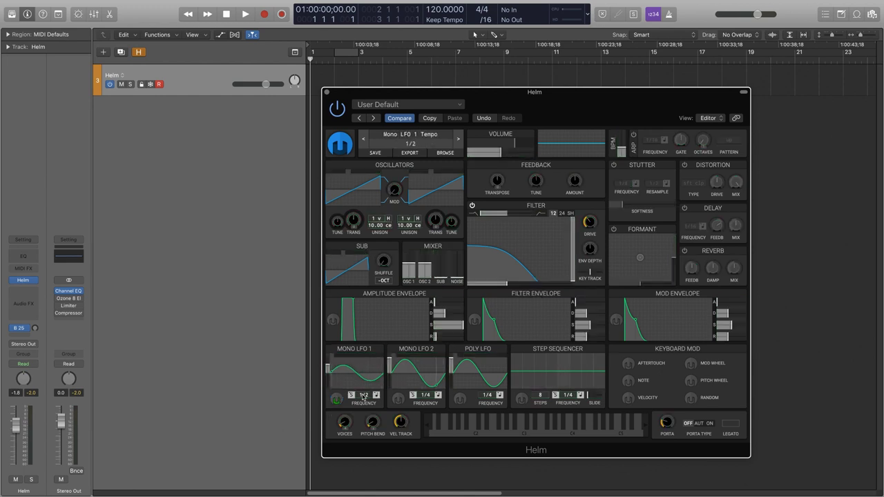
pyautogui.moveTo(363, 395); pyautogui.dragTo(363, 408)
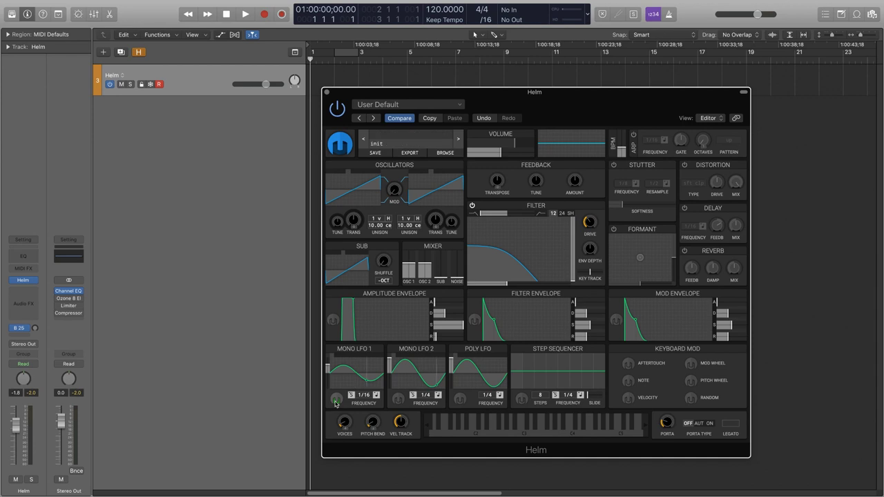
pyautogui.click(335, 401)
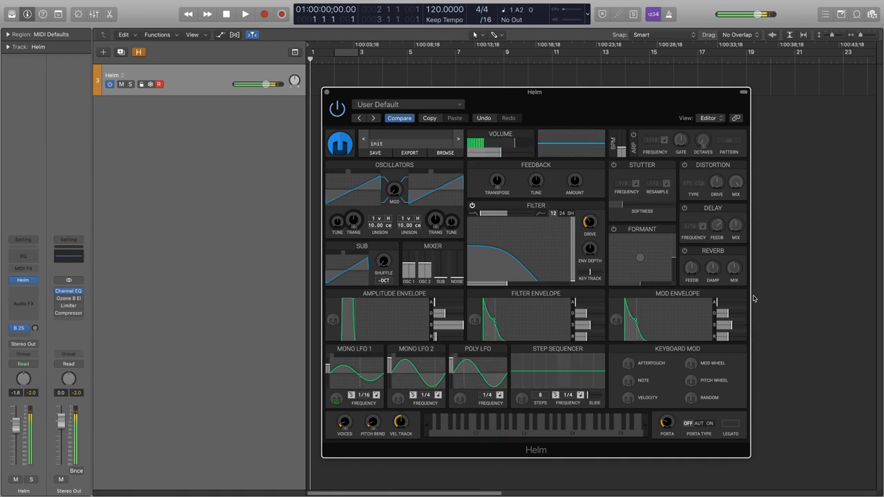
# Reduce the amplitude of Mono LFO 2, turn on Distortion and modulate its Drive with that LFO.
pyautogui.click(398, 398)
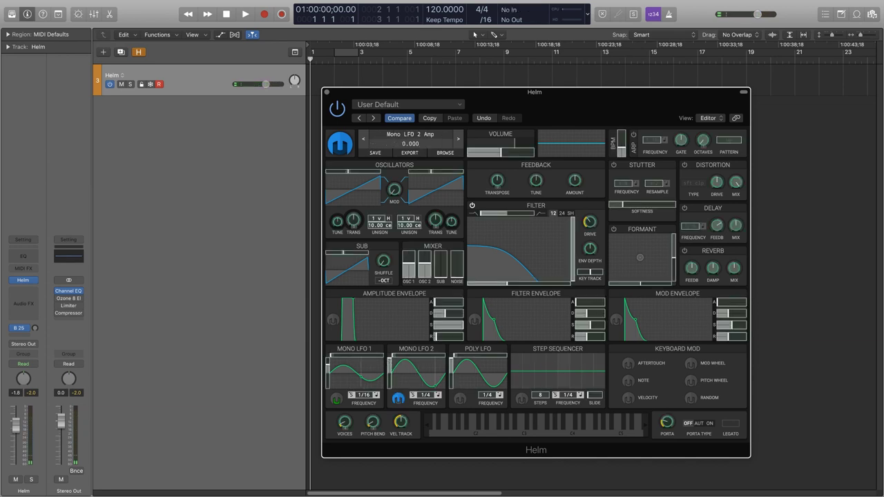
pyautogui.moveTo(392, 371); pyautogui.dragTo(390, 359)
pyautogui.click(398, 398)
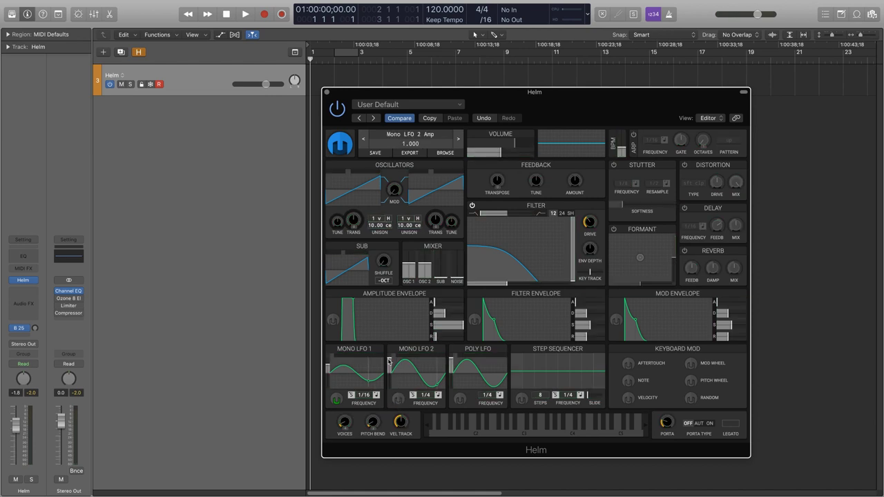
pyautogui.click(398, 399)
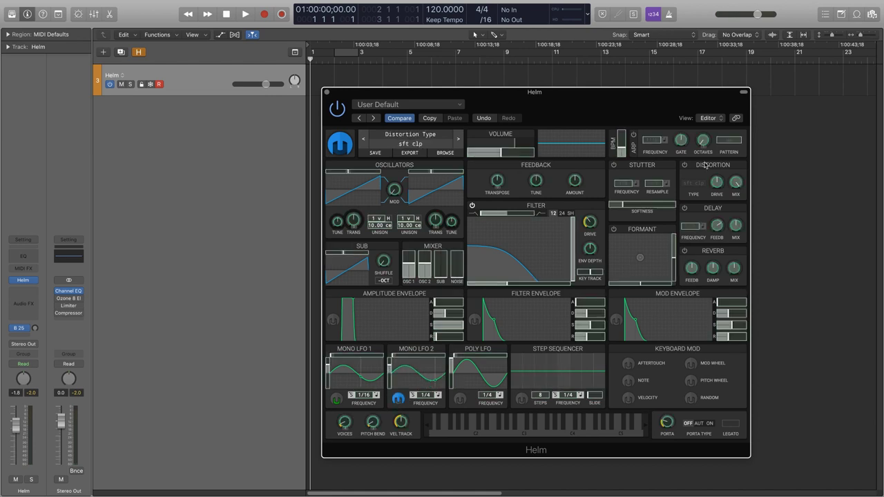
pyautogui.click(685, 165)
pyautogui.moveTo(716, 181); pyautogui.dragTo(716, 193)
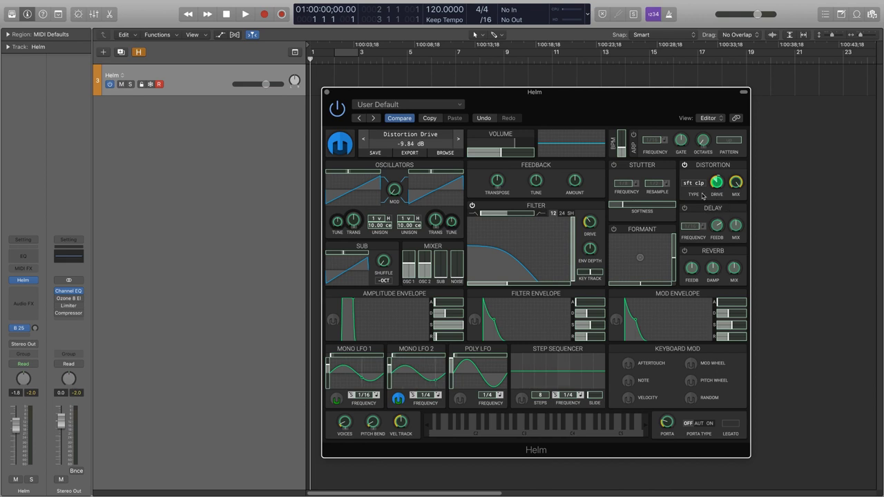
pyautogui.click(398, 399)
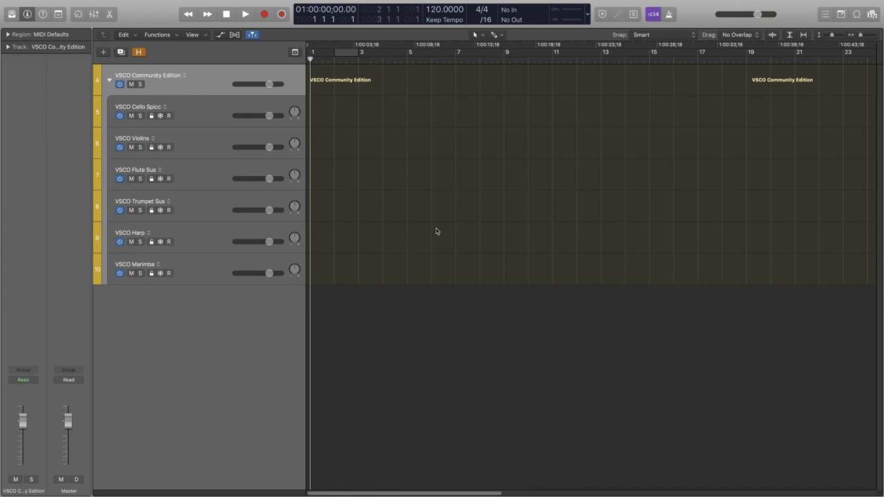
# Audition the VSCO Cello Spicc and VSCO Violins tracks, briefly showing the violins' sforzando window.
pyautogui.click(208, 124)
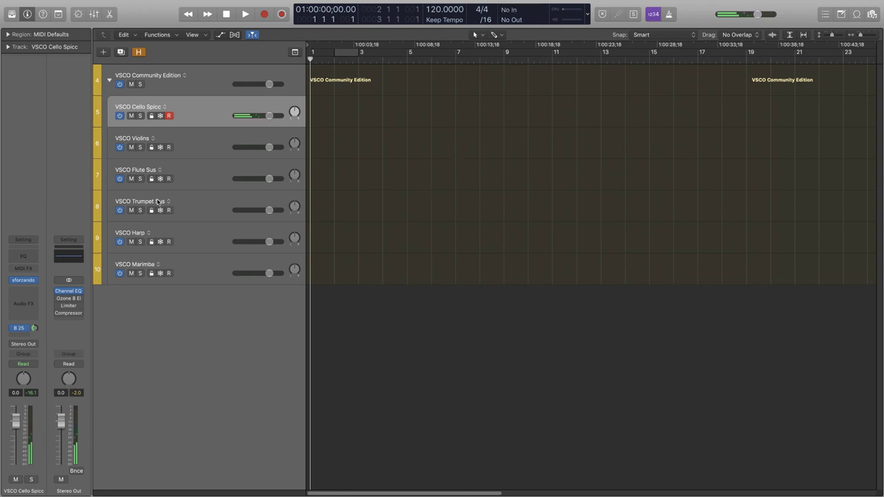
pyautogui.click(199, 139)
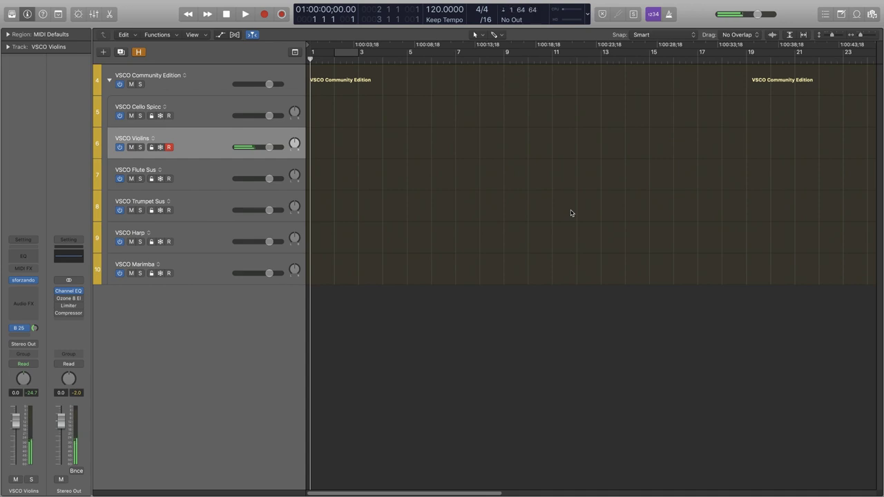
pyautogui.press('v')
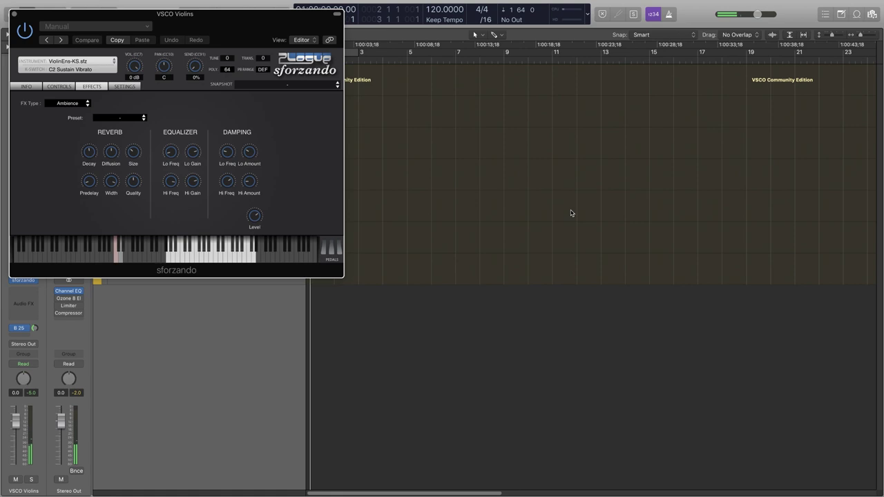
pyautogui.press('super+w')
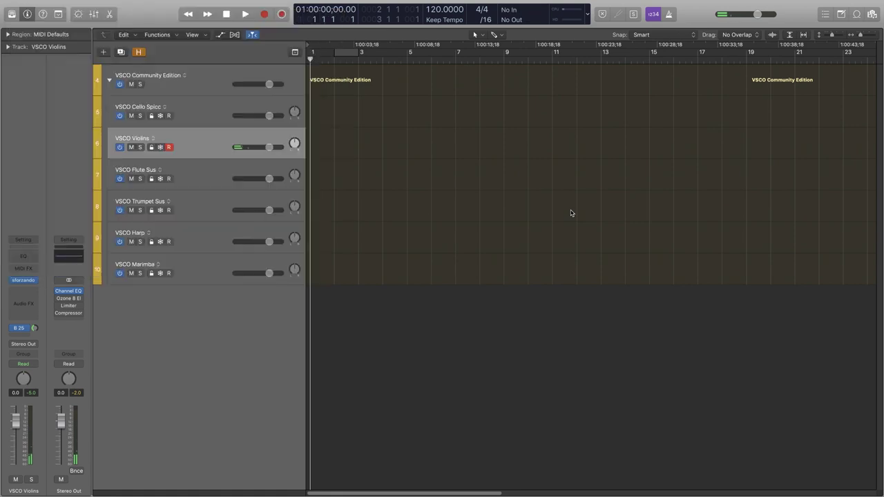
# Select the VSCO Flute Sus track, view its sforzando window beside the track list and close it.
pyautogui.click(208, 177)
pyautogui.press('v')
pyautogui.moveTo(235, 31); pyautogui.dragTo(591, 86)
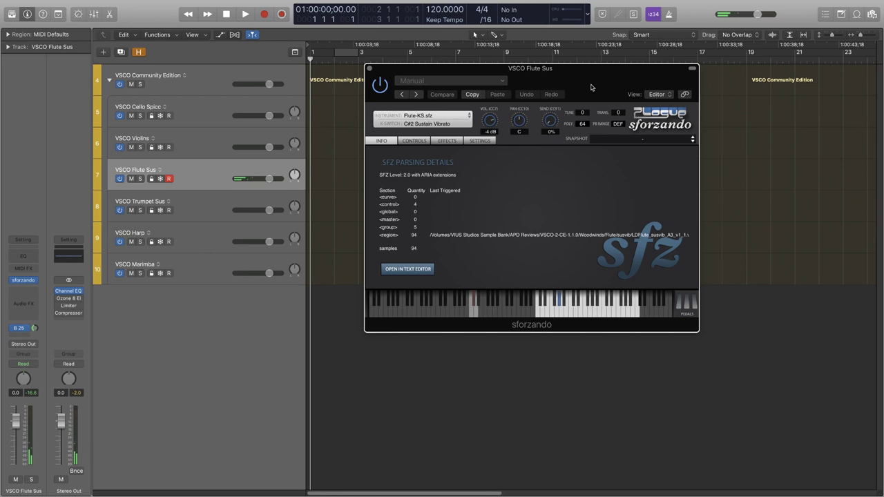
pyautogui.click(369, 68)
# Audition the VSCO Trumpet Sus, Harp and Marimba tracks, raising the Harp track's volume fader to 2.5 dB.
pyautogui.click(217, 206)
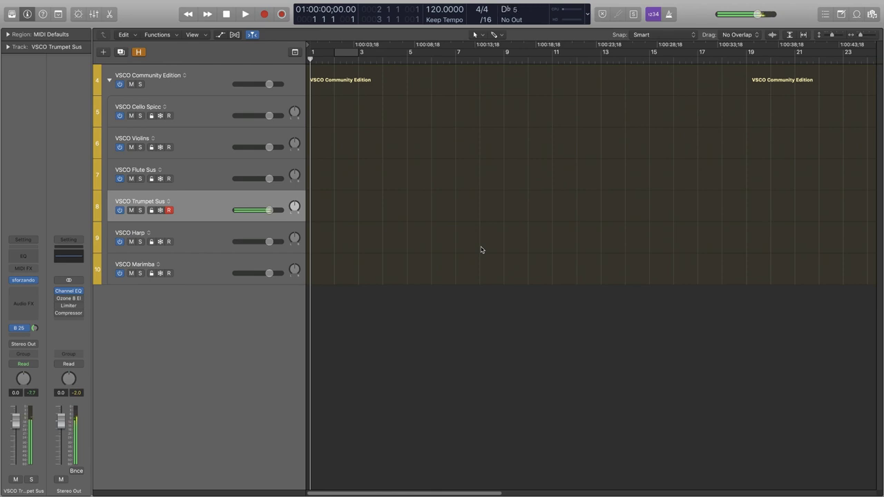
pyautogui.click(200, 240)
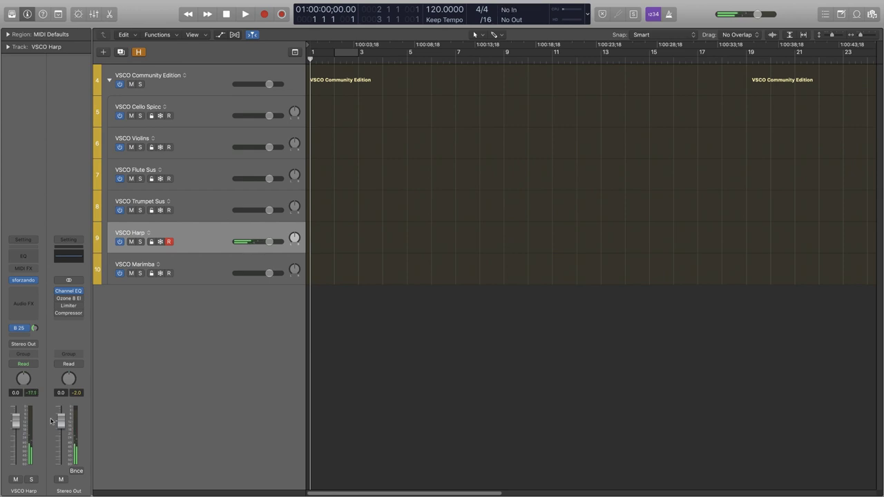
pyautogui.moveTo(16, 419); pyautogui.dragTo(18, 406)
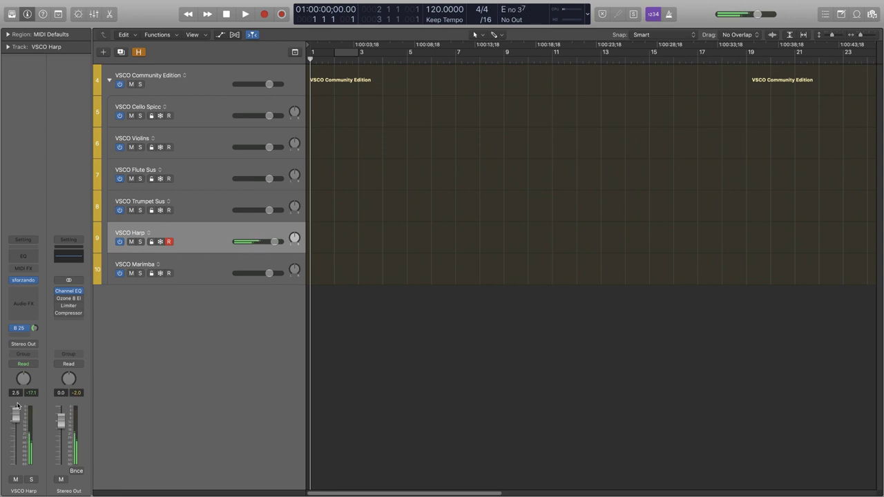
pyautogui.click(221, 277)
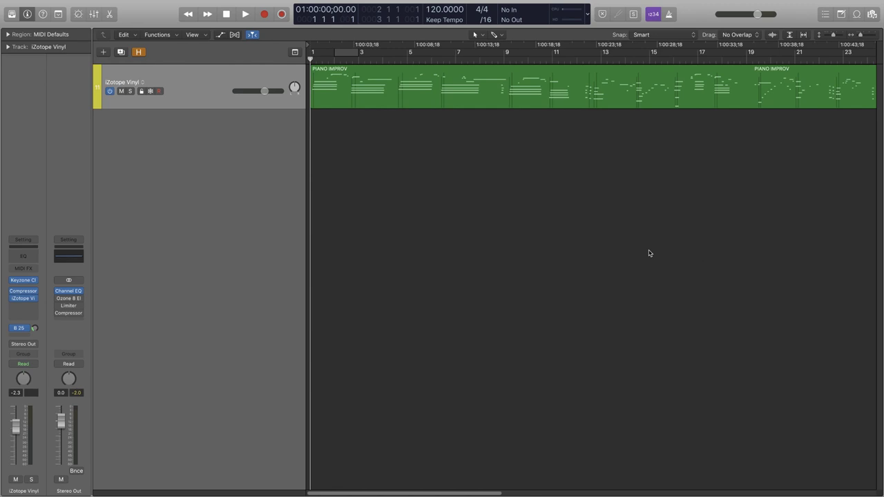
# Open the iZotope Vinyl effect on its track and place the plug-in window in the empty area below the piano region.
pyautogui.click(23, 299)
pyautogui.moveTo(183, 25); pyautogui.dragTo(589, 234)
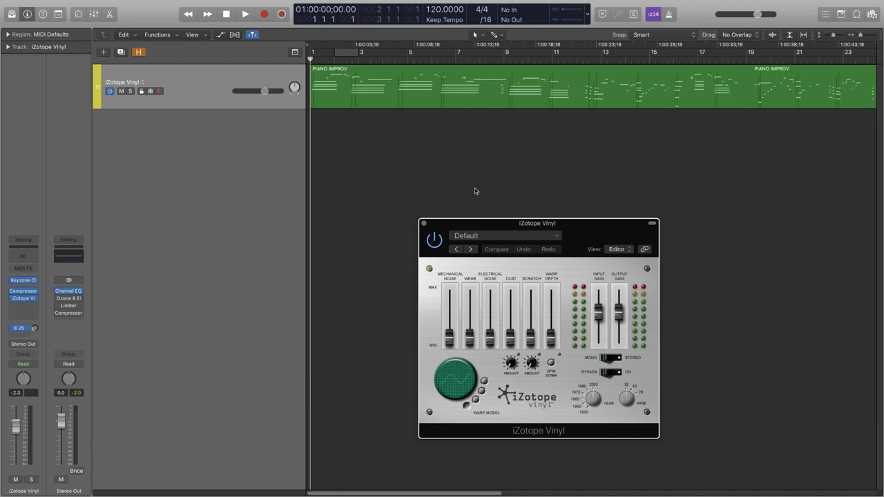
pyautogui.click(502, 154)
pyautogui.press('super+Left')
pyautogui.press('super+Up')
pyautogui.press('super+Right')
pyautogui.press('super+Left')
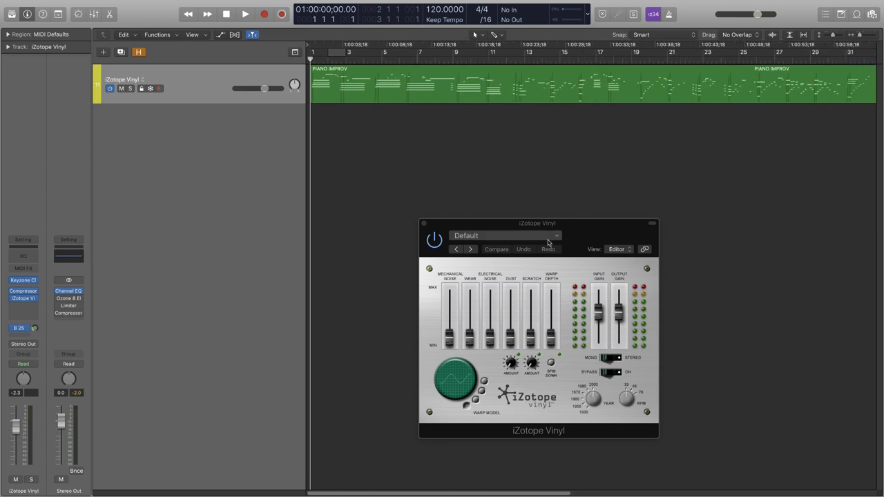
pyautogui.moveTo(553, 238); pyautogui.dragTo(555, 209)
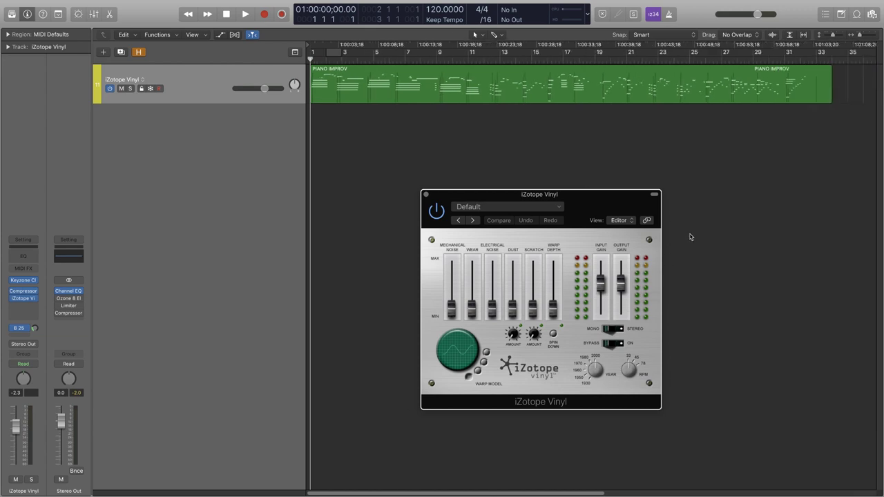
pyautogui.click(705, 208)
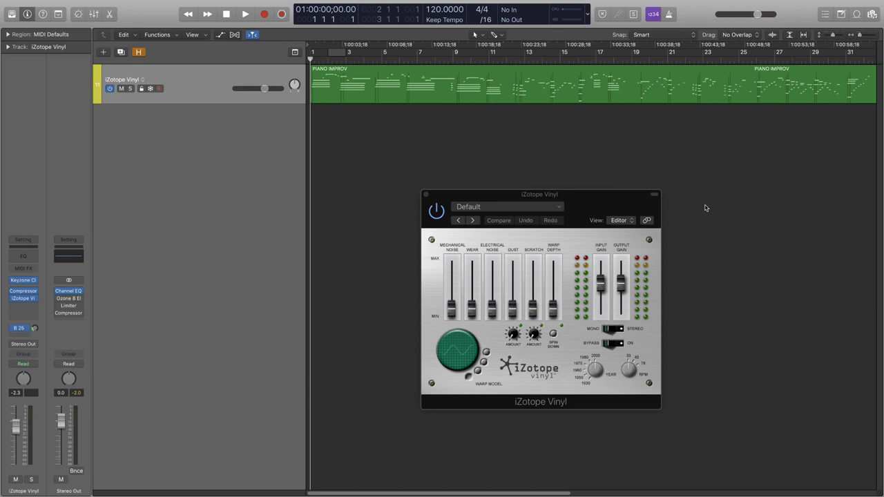
# Play the piano region while raising Vinyl's Mechanical Noise, Wear, Electrical Noise, Dust and Scratch sliders, and set the scratch amount to 1.
pyautogui.press('space')
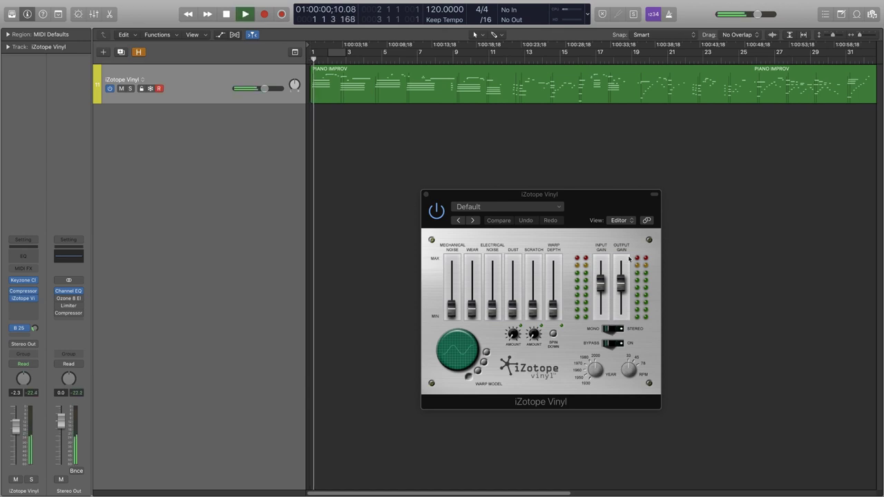
pyautogui.moveTo(452, 311); pyautogui.dragTo(513, 282)
pyautogui.moveTo(535, 312); pyautogui.dragTo(534, 287)
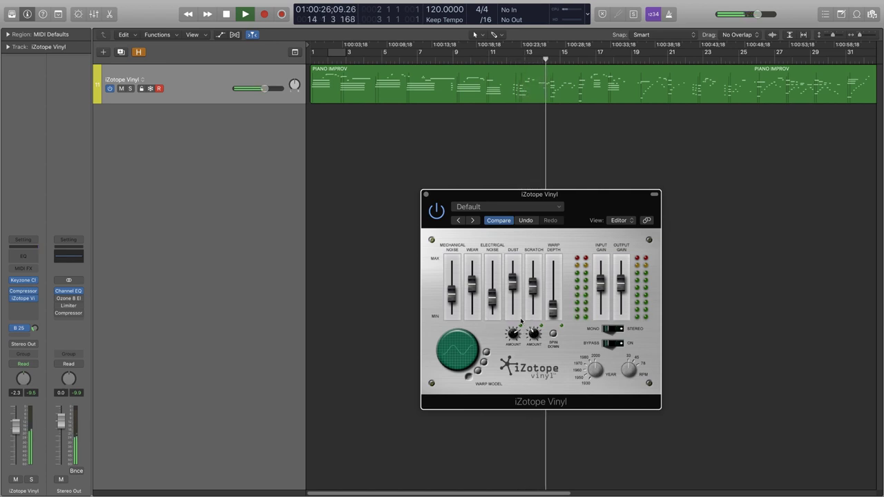
pyautogui.moveTo(533, 333); pyautogui.dragTo(534, 337)
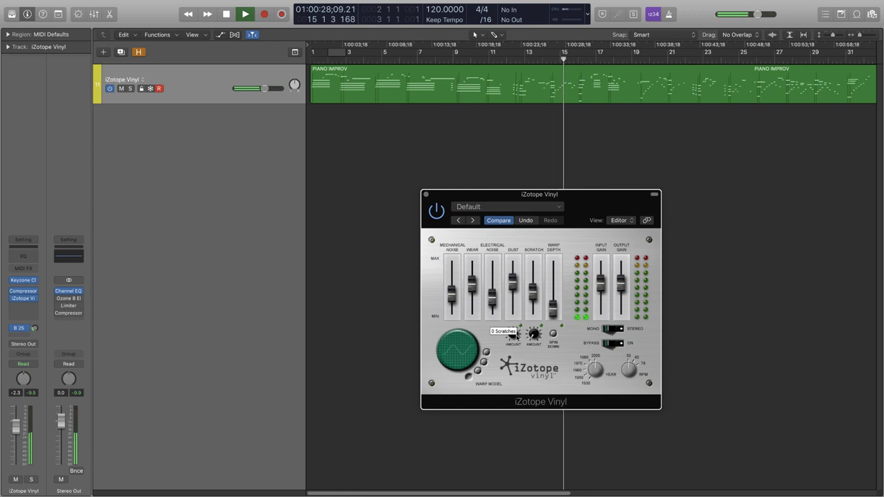
pyautogui.moveTo(533, 335); pyautogui.dragTo(536, 333)
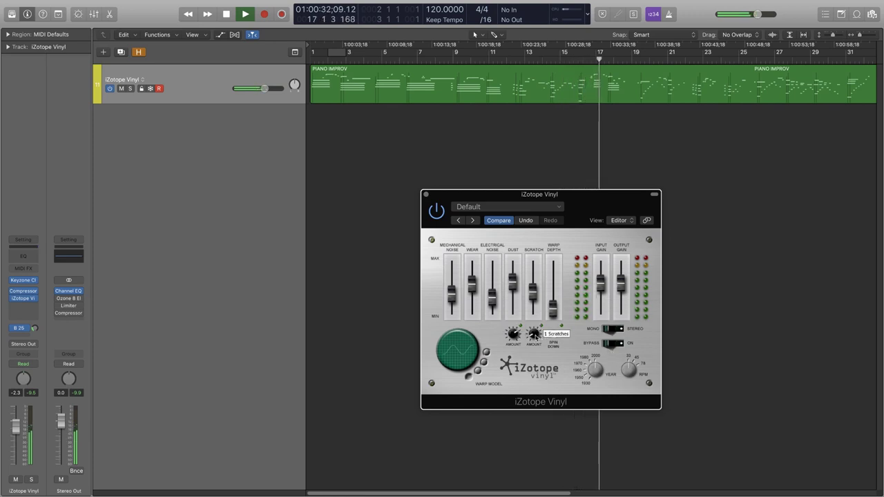
# Raise Vinyl's Warp Depth slightly and trigger the Spin Down effect during playback.
pyautogui.moveTo(552, 311); pyautogui.dragTo(554, 304)
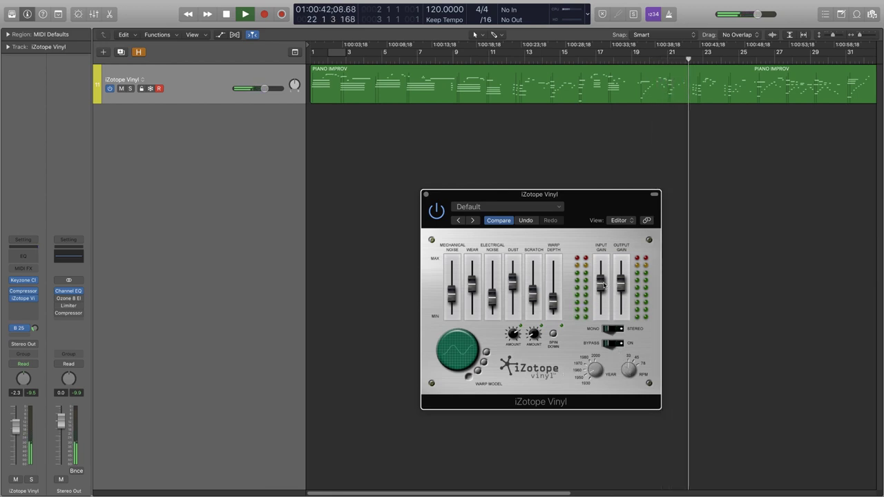
pyautogui.moveTo(554, 304)
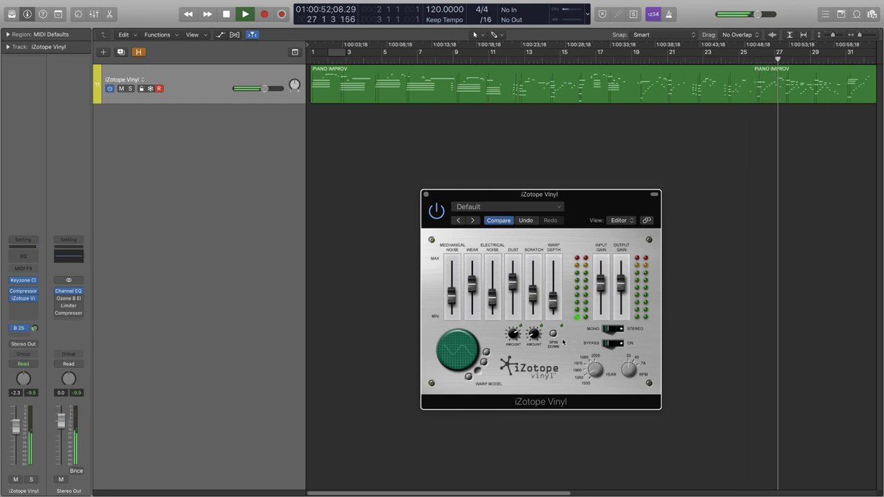
pyautogui.click(553, 335)
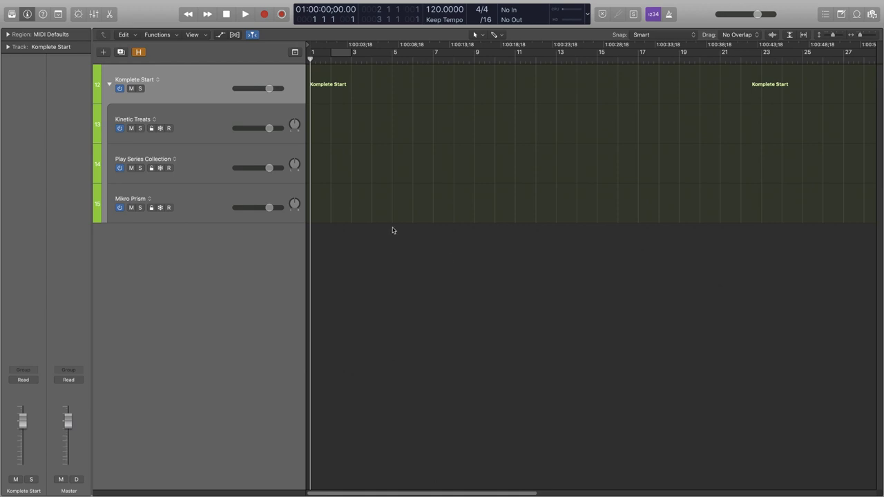
# Open Kontakt 5 on the Kinetic Treats track, place its window over the arrange area and list the Kinetic Treats library's instruments.
pyautogui.click(220, 130)
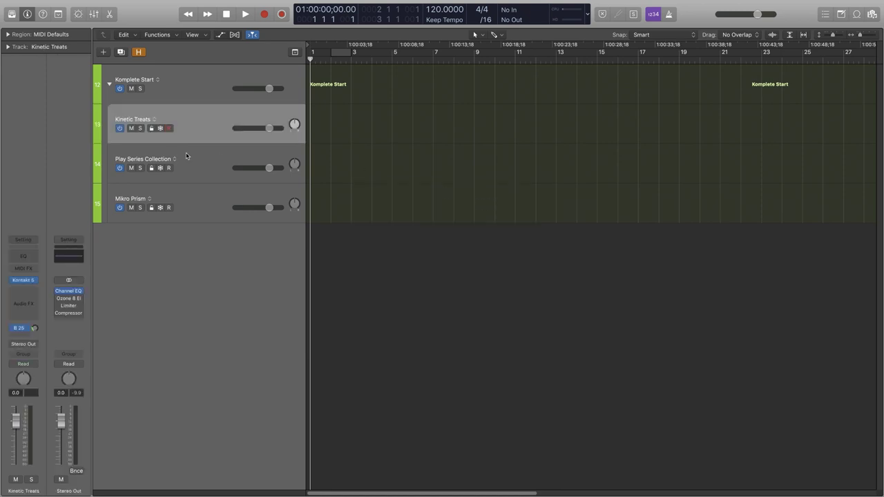
pyautogui.press('super+Down')
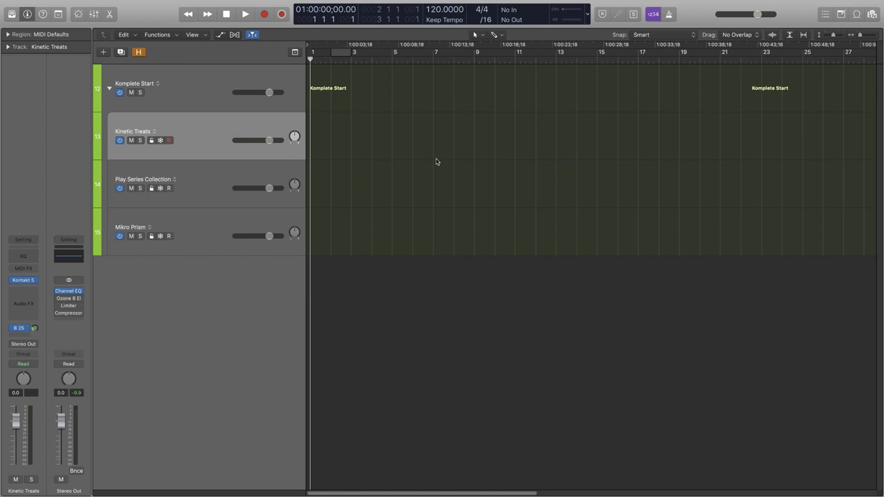
pyautogui.press('v')
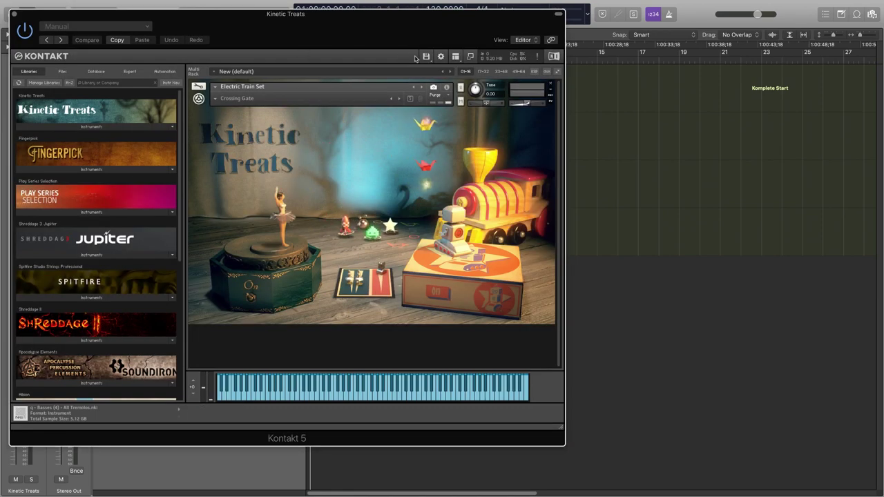
pyautogui.moveTo(348, 32); pyautogui.dragTo(585, 40)
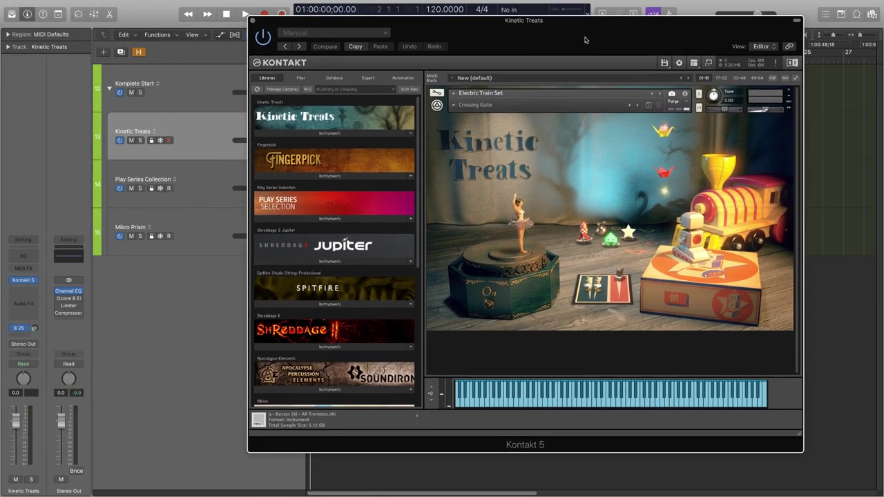
pyautogui.click(334, 133)
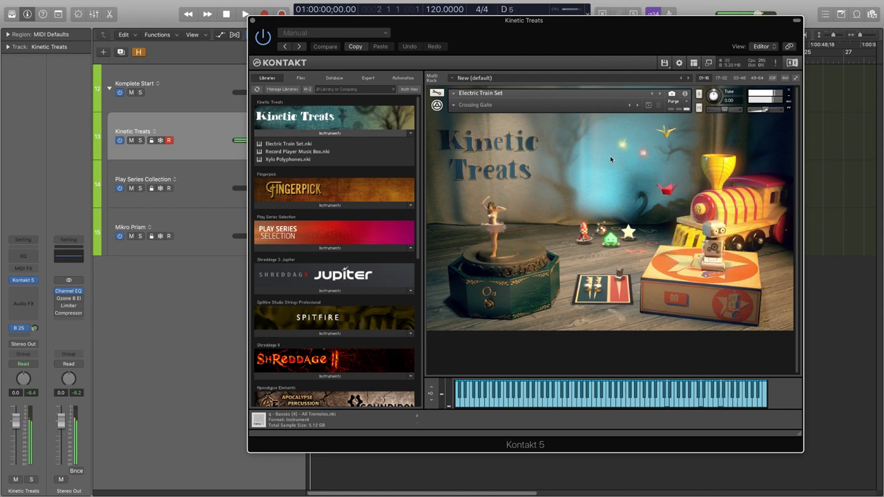
# Audition the Electric Train Transformer 2 and Railroad Tracks snapshots, raising the track's Bus 25 reverb send for the former and lowering it during the latter.
pyautogui.click(465, 125)
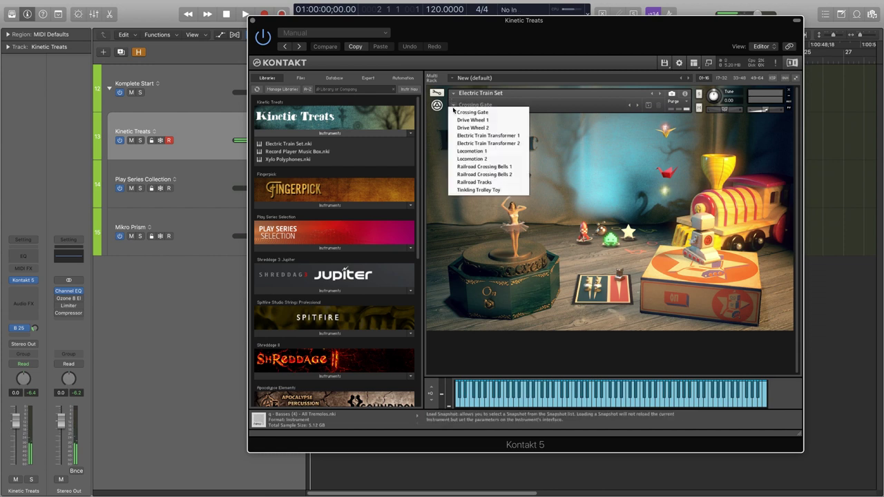
pyautogui.click(479, 144)
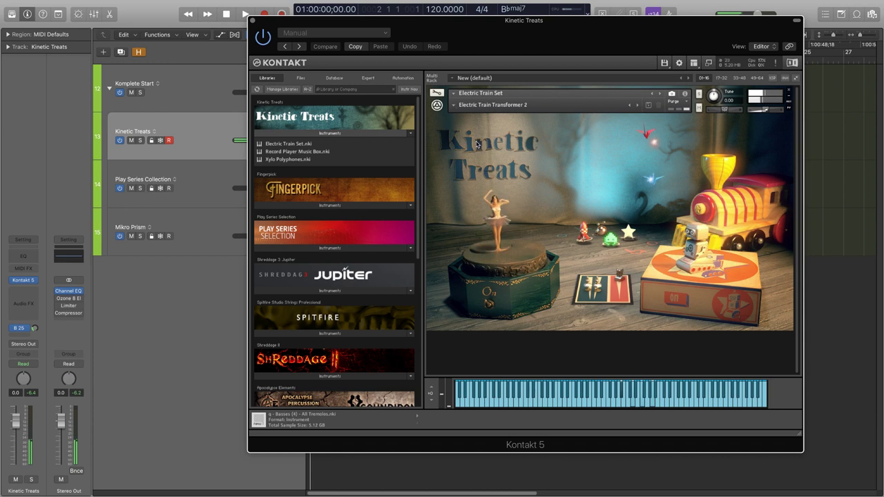
pyautogui.click(25, 328)
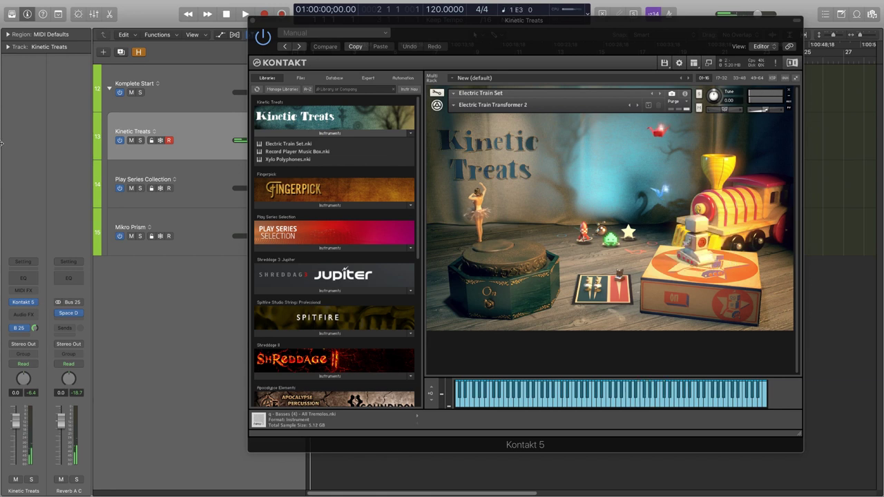
pyautogui.click(483, 105)
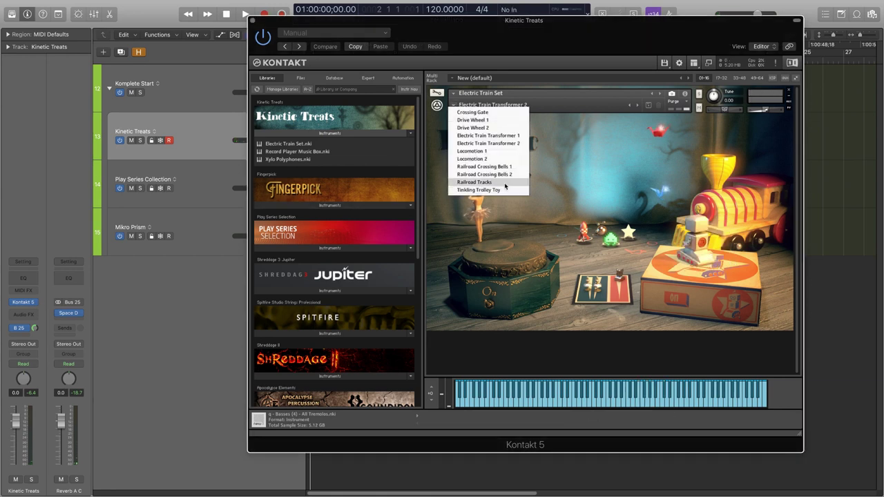
pyautogui.click(505, 185)
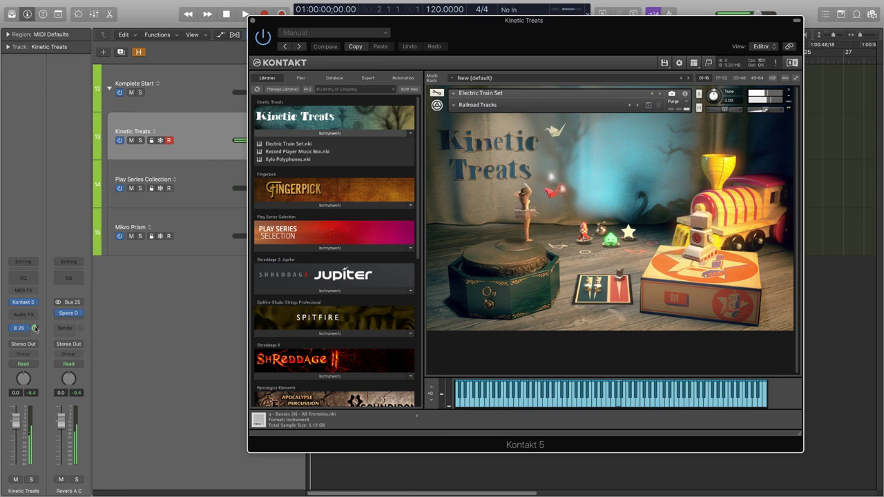
pyautogui.moveTo(34, 328); pyautogui.dragTo(33, 337)
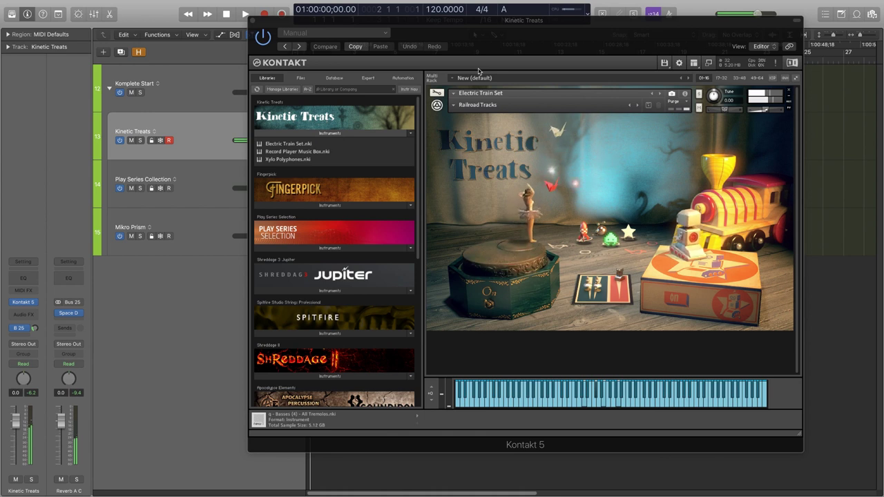
# Replace the Electric Train Set instrument with Record Player Music Box and audition its Record Player Yellow Switch 2 snapshot.
pyautogui.click(789, 94)
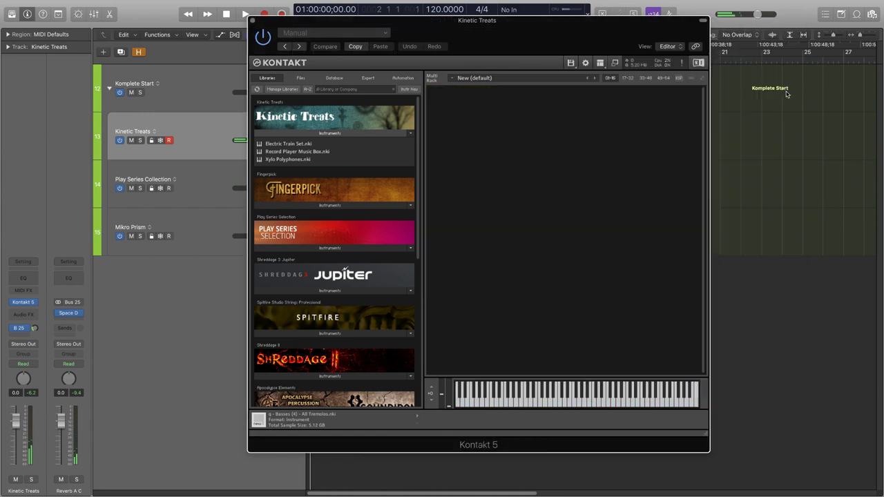
pyautogui.doubleClick(302, 153)
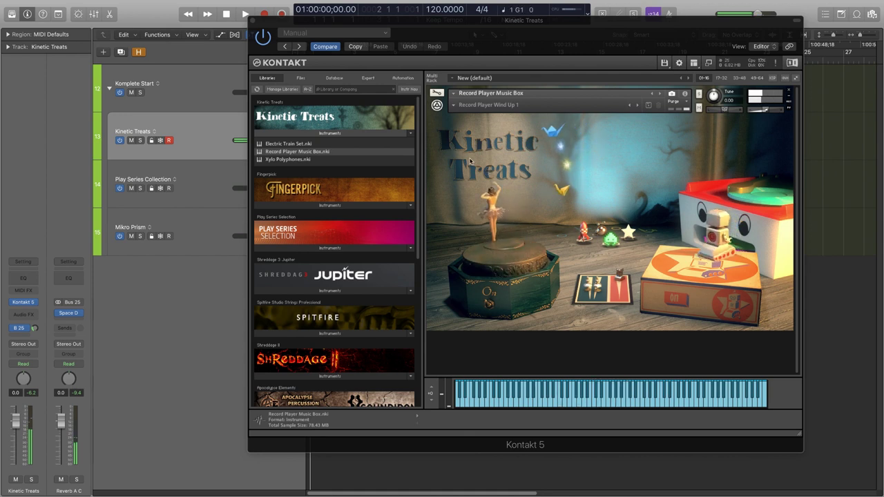
pyautogui.click(453, 117)
pyautogui.click(455, 105)
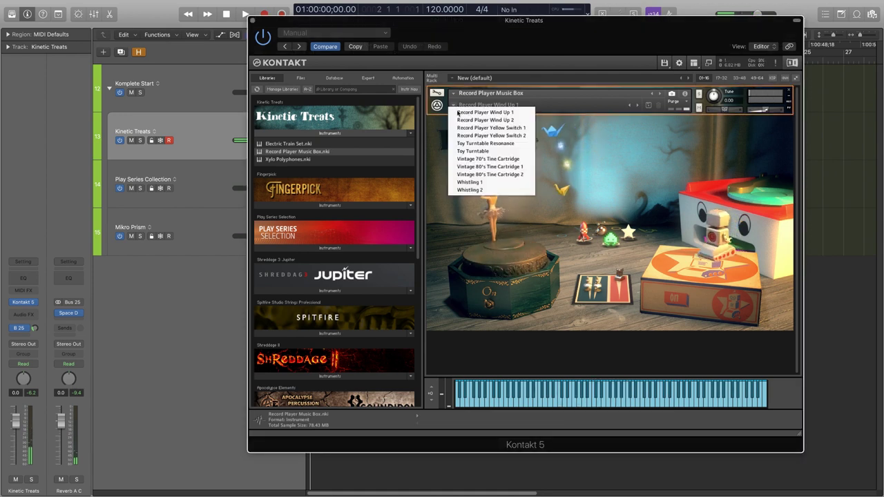
pyautogui.click(487, 136)
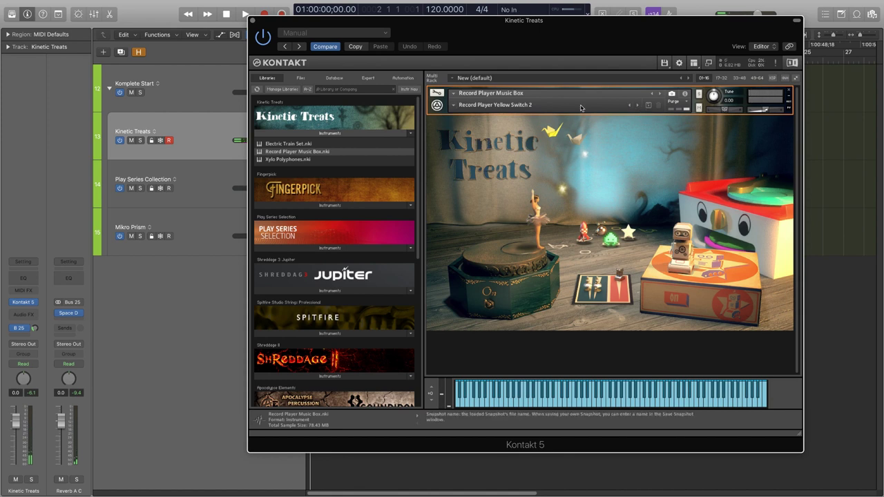
# Audition the Whistling 1 and Vintage 80's Tine Cartridge 1 snapshots, setting the Bus 25 send to -8.0.
pyautogui.click(487, 105)
pyautogui.click(476, 180)
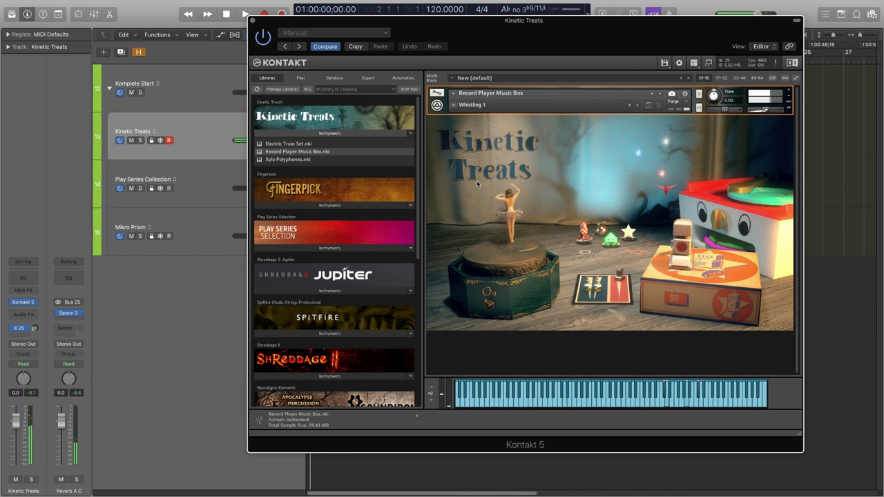
pyautogui.click(35, 328)
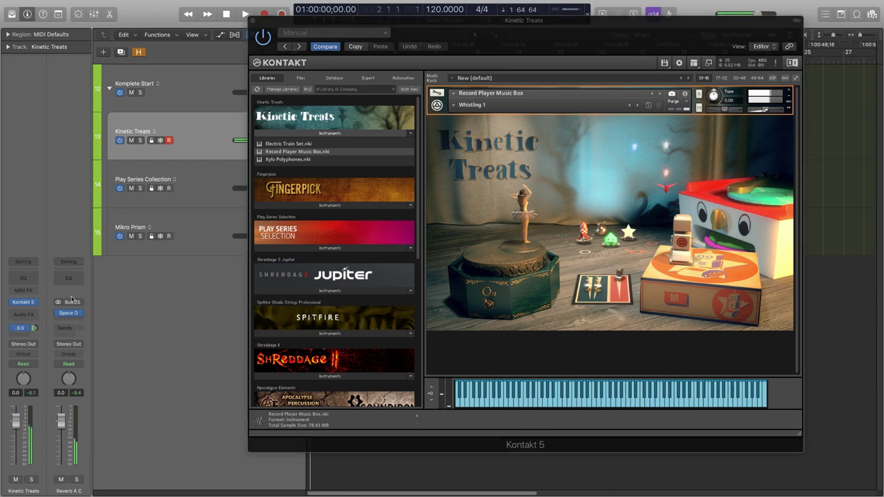
pyautogui.click(468, 105)
pyautogui.click(481, 167)
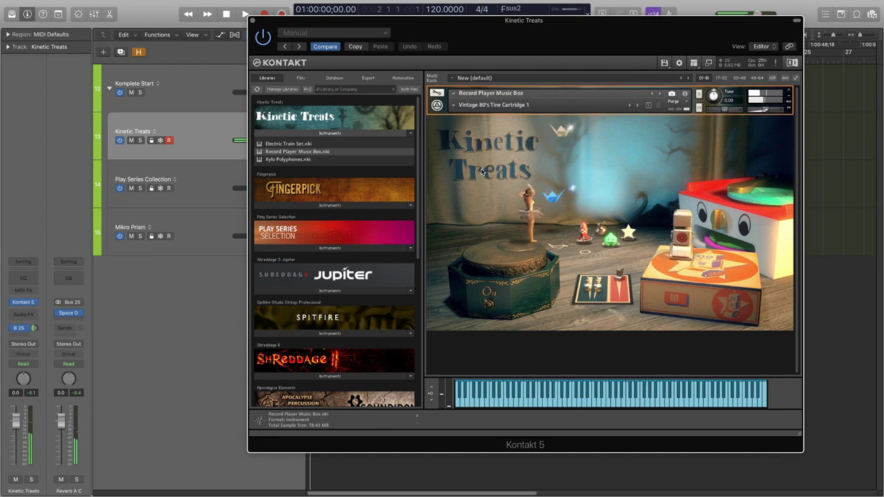
# Replace Record Player Music Box with Xylo Polyphones and audition its Glass Harmonica 2, Xylo Mallet Dynamics and Glockenspiel snapshots.
pyautogui.click(789, 94)
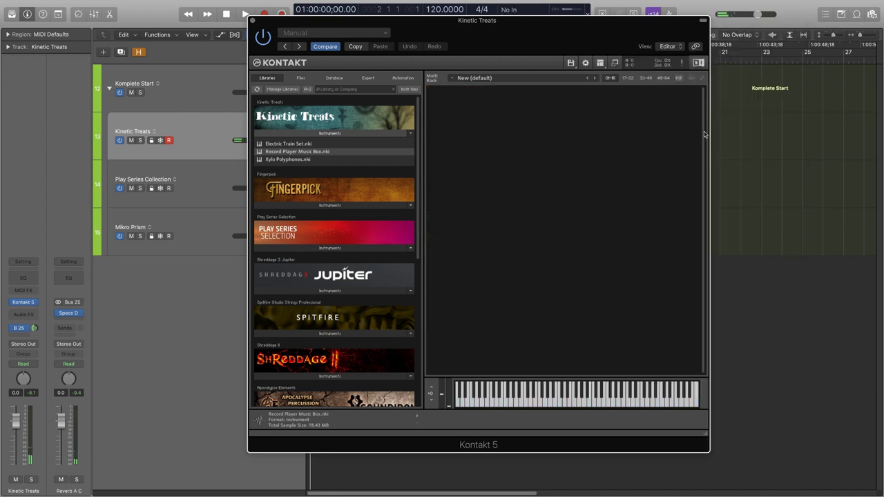
pyautogui.doubleClick(306, 159)
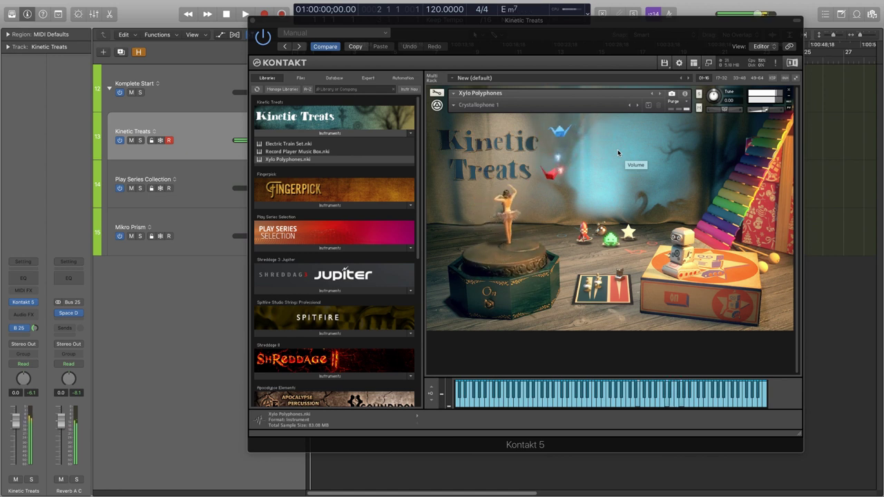
pyautogui.click(454, 105)
pyautogui.click(481, 136)
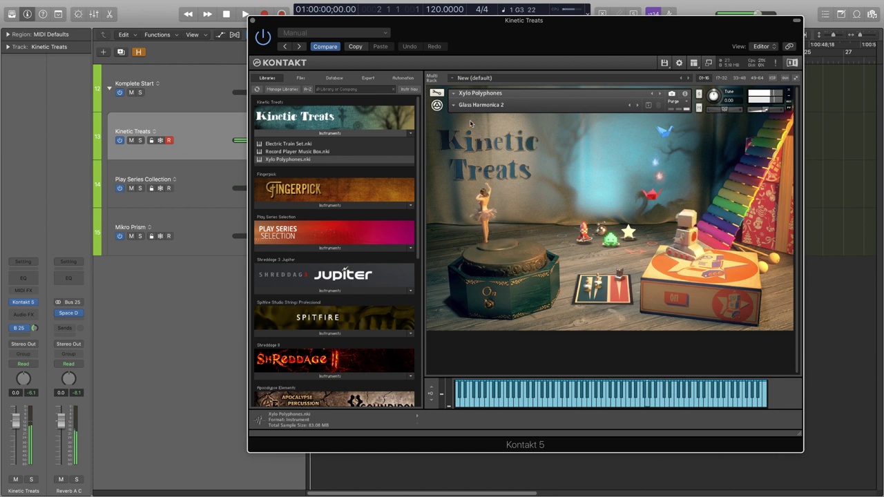
pyautogui.click(481, 105)
pyautogui.click(480, 183)
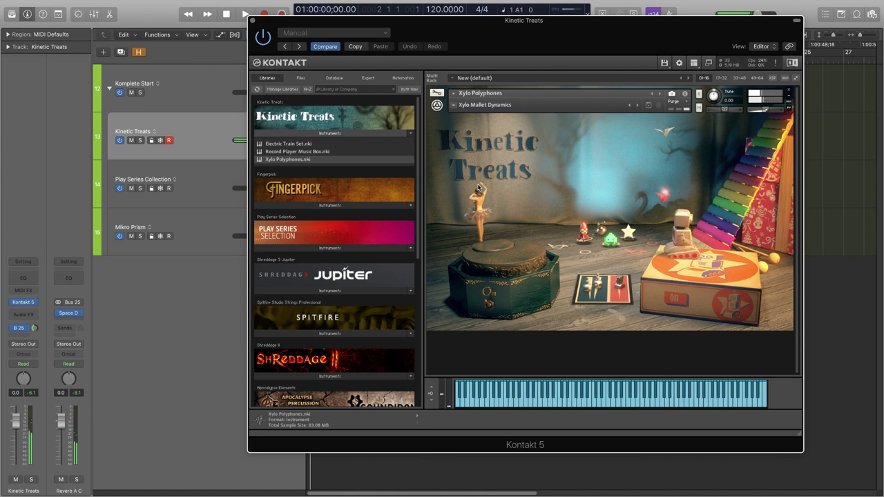
pyautogui.click(454, 105)
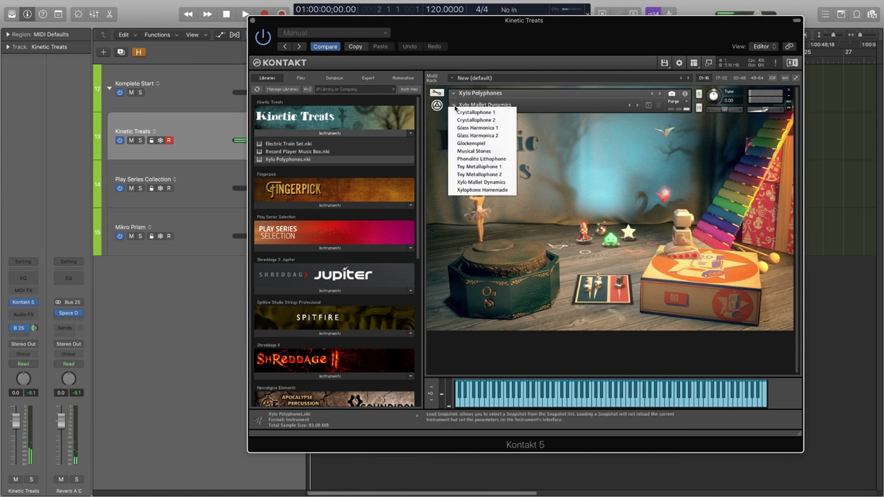
pyautogui.click(486, 144)
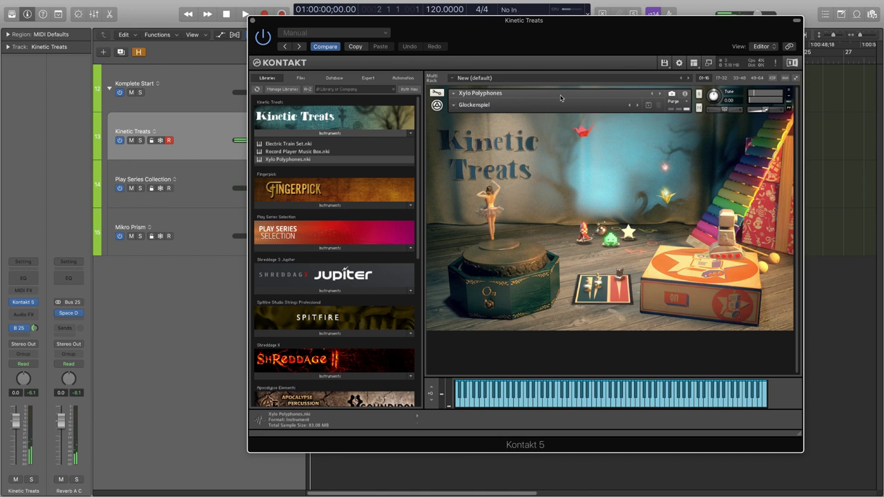
# Remove the Xylo Polyphones instrument and switch from the Kinetic Treats plug-in window to the Play Series Collection track's Kontakt.
pyautogui.click(788, 92)
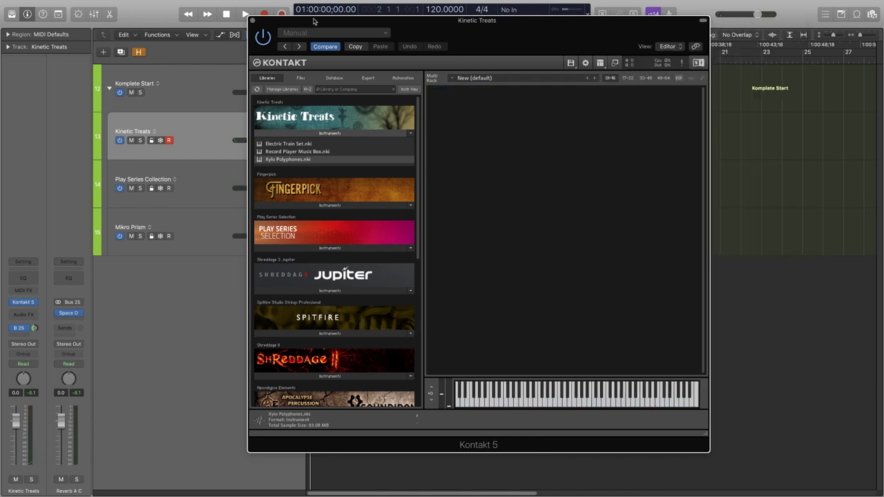
pyautogui.click(198, 180)
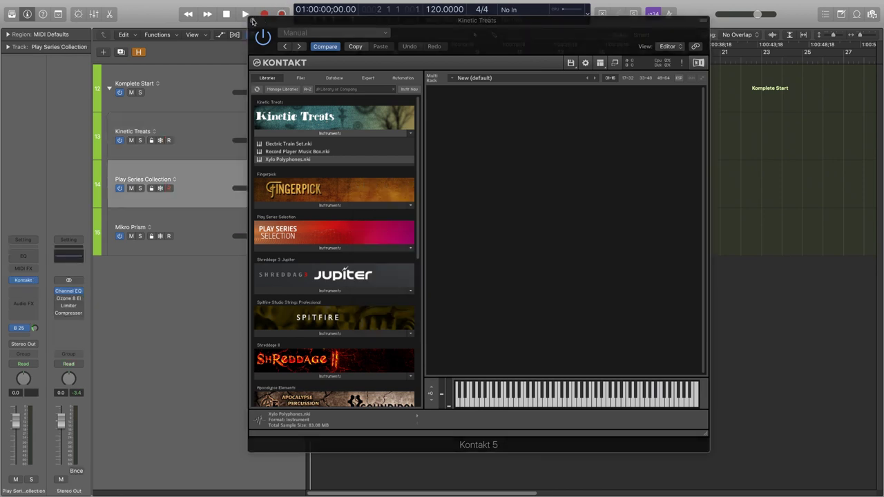
pyautogui.click(253, 20)
pyautogui.press('v')
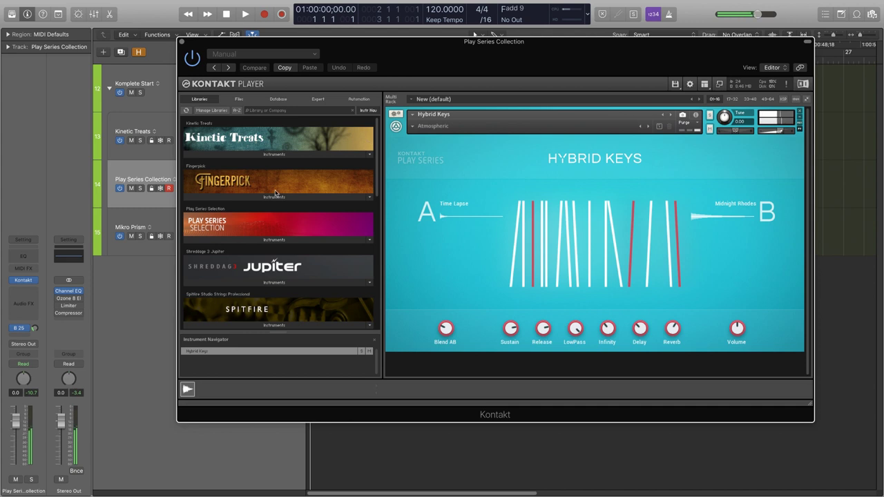
# List the Play Series Selection instruments and audition the Rotating Stack organ snapshot in Hybrid Keys.
pyautogui.scroll(-3, 275, 193)
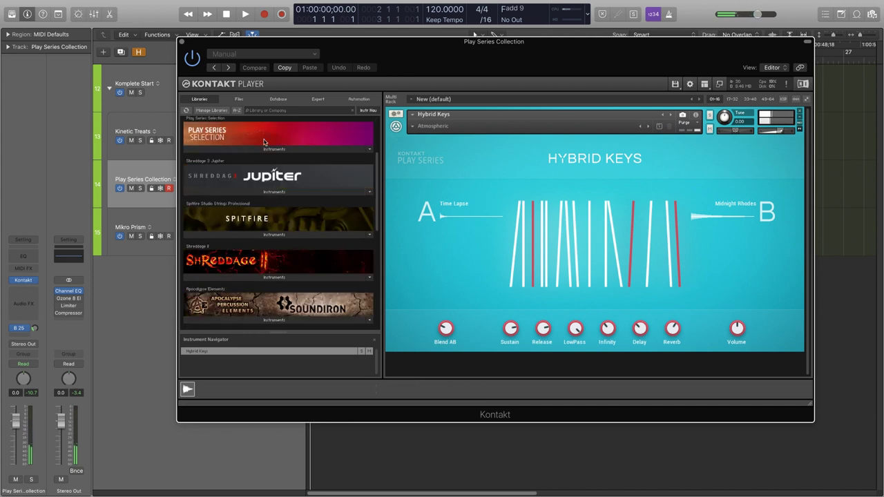
pyautogui.click(275, 149)
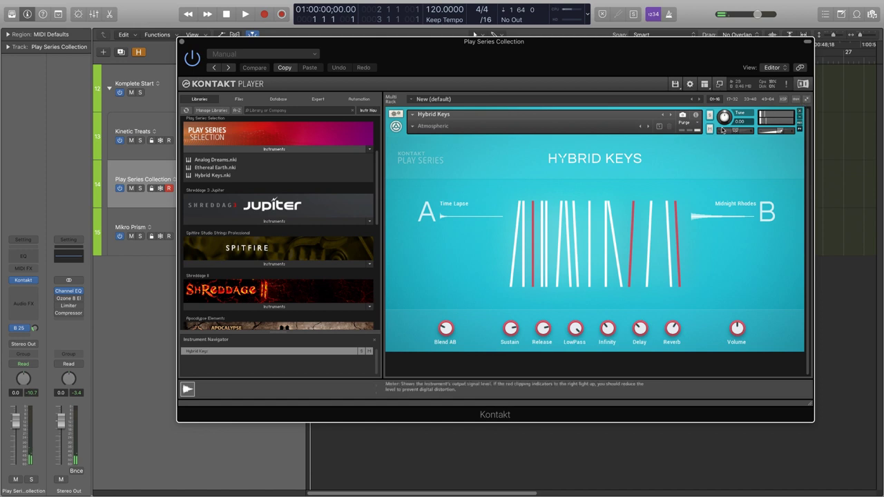
pyautogui.click(411, 127)
pyautogui.moveTo(431, 167)
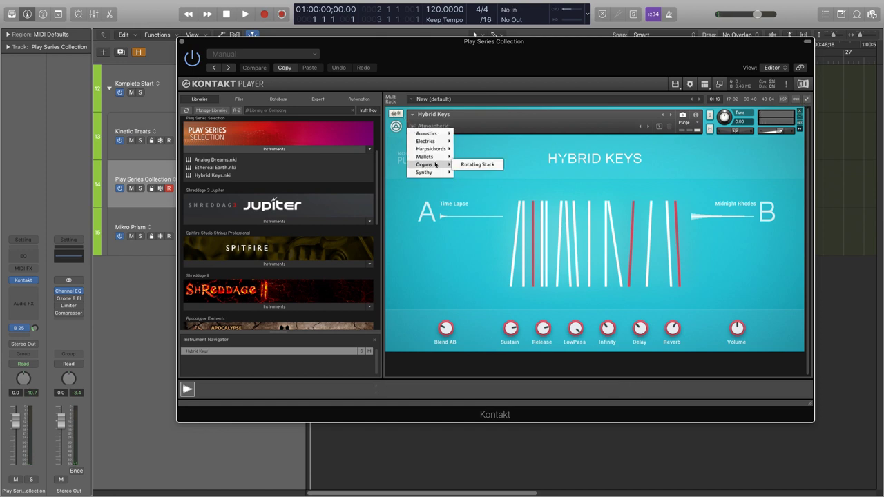
pyautogui.click(467, 166)
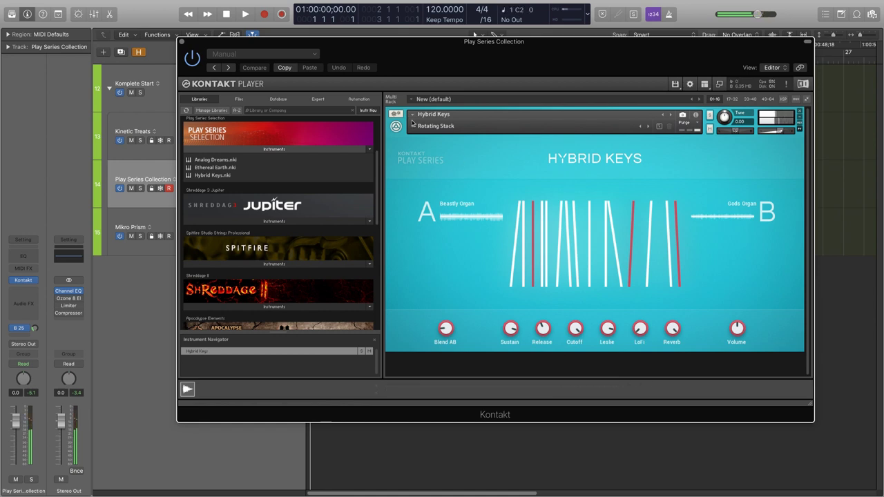
# Audition the Marimba Shimmer mallet and Muted Harp harpsichord snapshots in Hybrid Keys, turning Blend AB down for Muted Harp.
pyautogui.click(432, 126)
pyautogui.moveTo(435, 157)
pyautogui.click(464, 161)
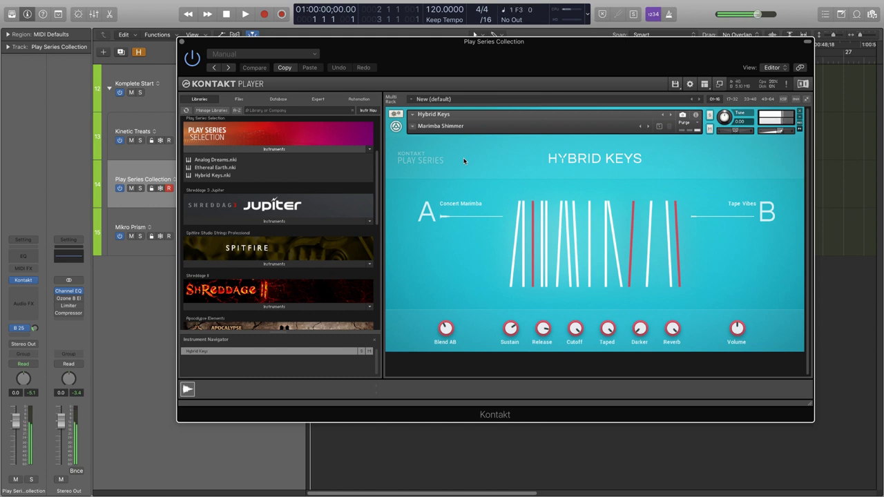
pyautogui.click(411, 125)
pyautogui.moveTo(431, 149)
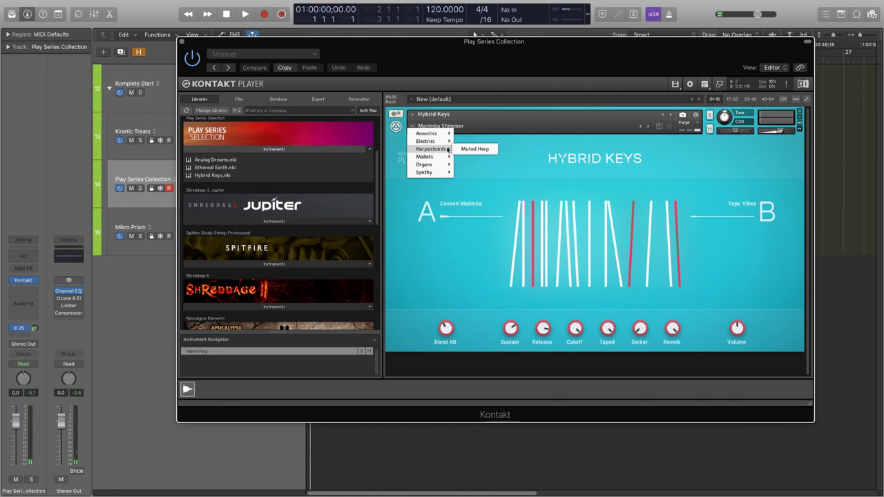
pyautogui.click(459, 148)
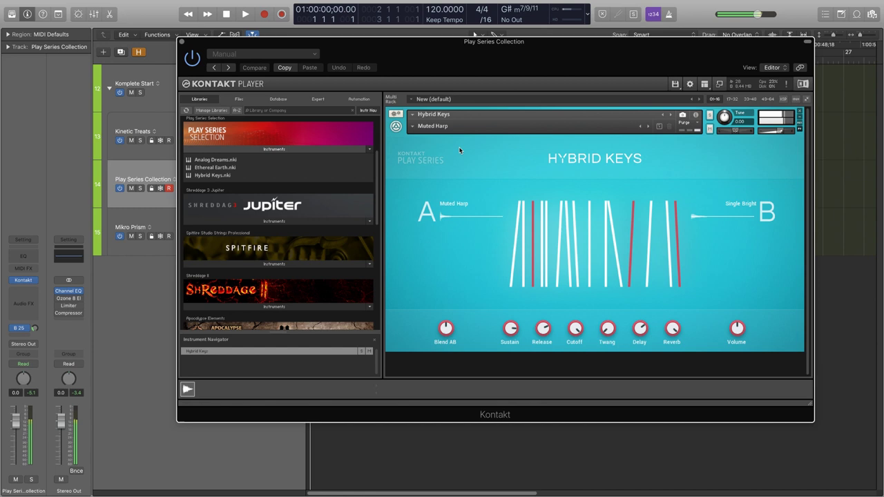
pyautogui.moveTo(446, 329); pyautogui.dragTo(446, 393)
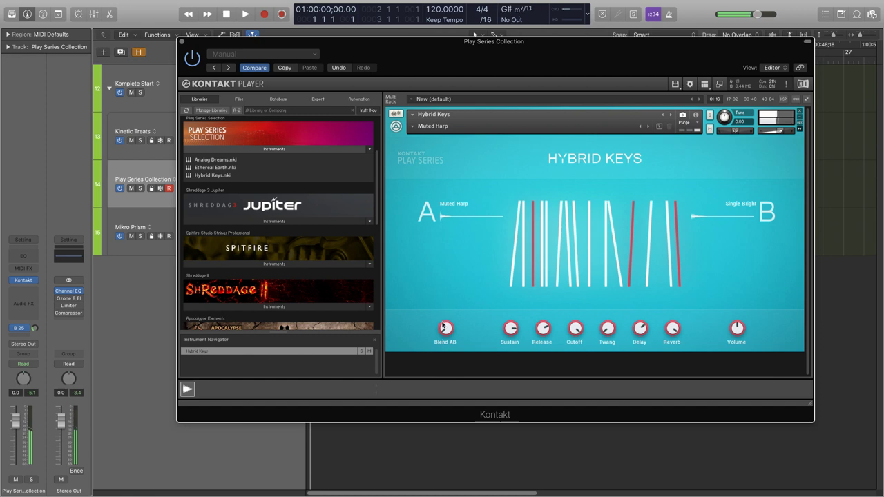
# Sweep Muted Harp's Blend AB up to its middle position while auditioning it, and look through Hybrid Keys' snapshot categories.
pyautogui.moveTo(445, 336); pyautogui.dragTo(444, 292)
pyautogui.moveTo(446, 330); pyautogui.dragTo(443, 360)
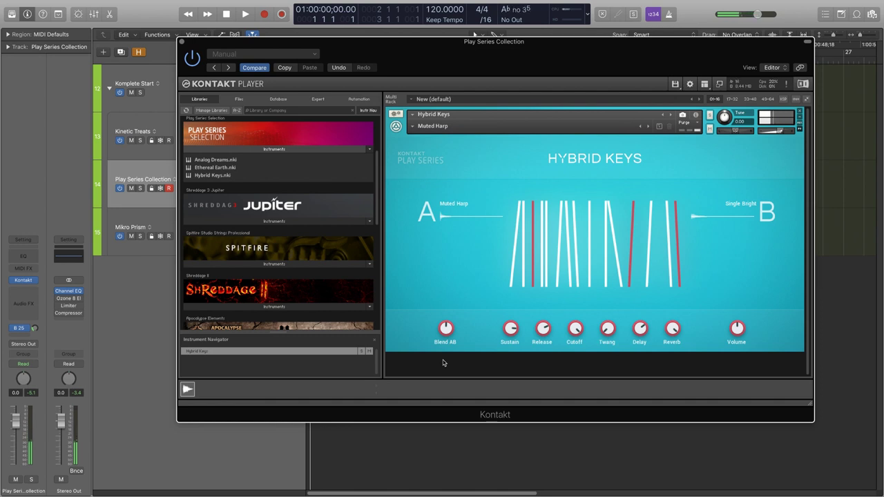
pyautogui.click(413, 125)
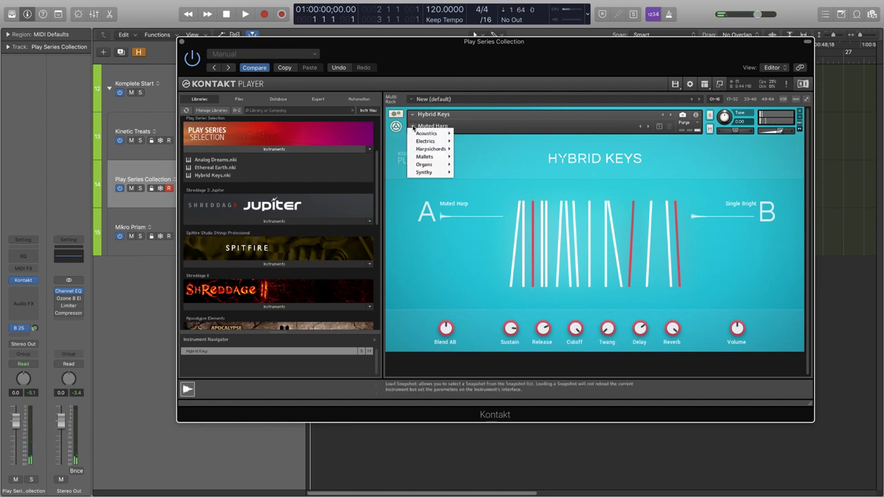
pyautogui.click(519, 164)
# Replace Hybrid Keys with Ethereal Earth without saving the instrument changes, and audition its Slow Creeper sound.
pyautogui.click(797, 113)
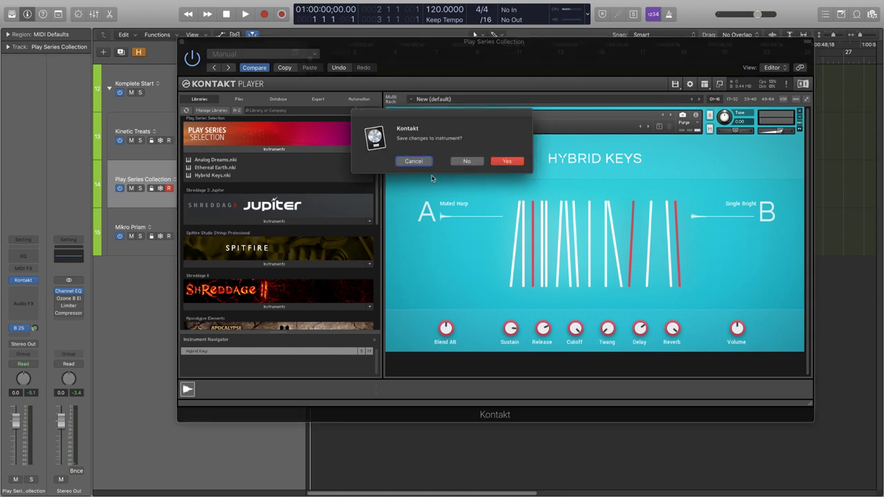
pyautogui.click(467, 164)
pyautogui.doubleClick(229, 168)
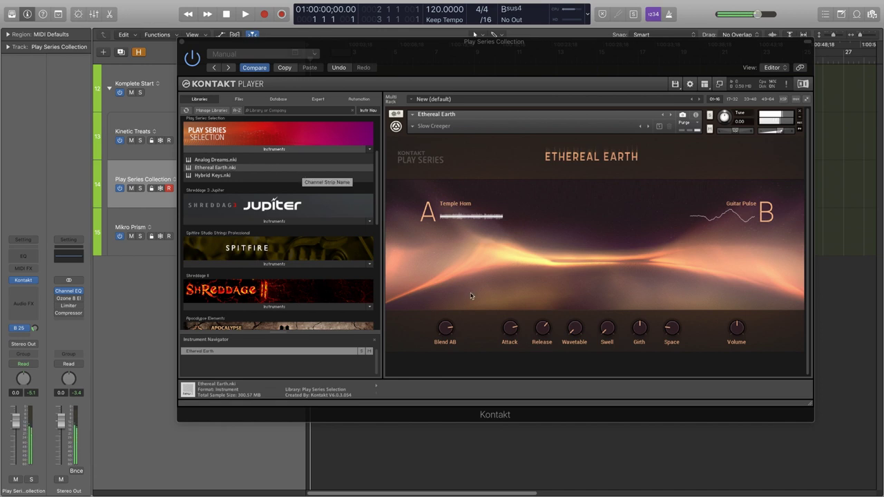
pyautogui.click(447, 328)
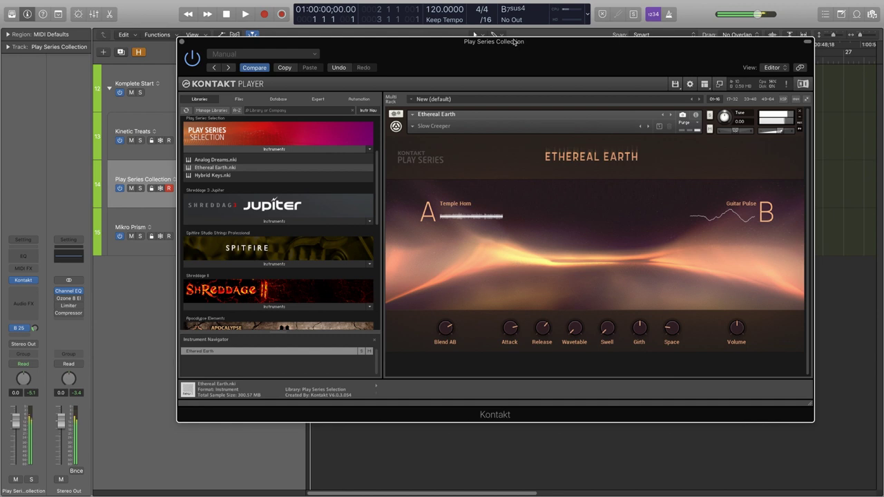
# Audition the Broken Horn brass and Mountain Origins wind snapshots in Ethereal Earth.
pyautogui.click(414, 125)
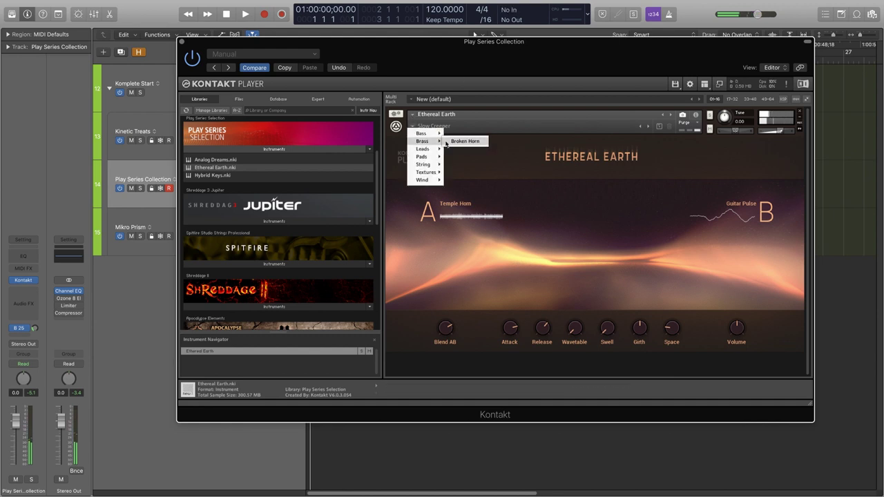
pyautogui.click(464, 141)
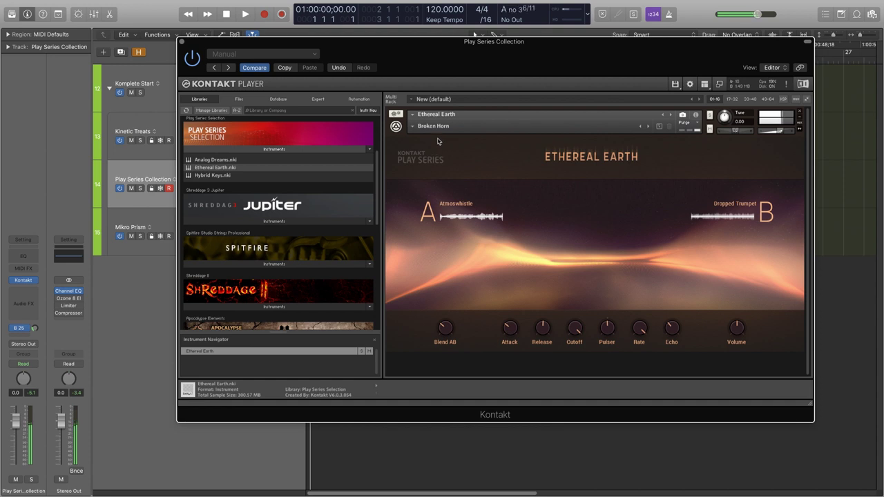
pyautogui.click(412, 127)
pyautogui.moveTo(427, 180)
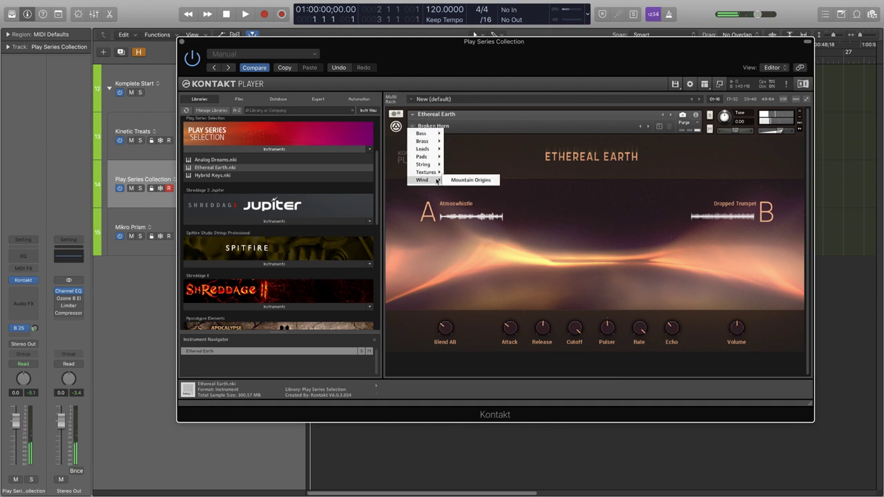
pyautogui.click(455, 180)
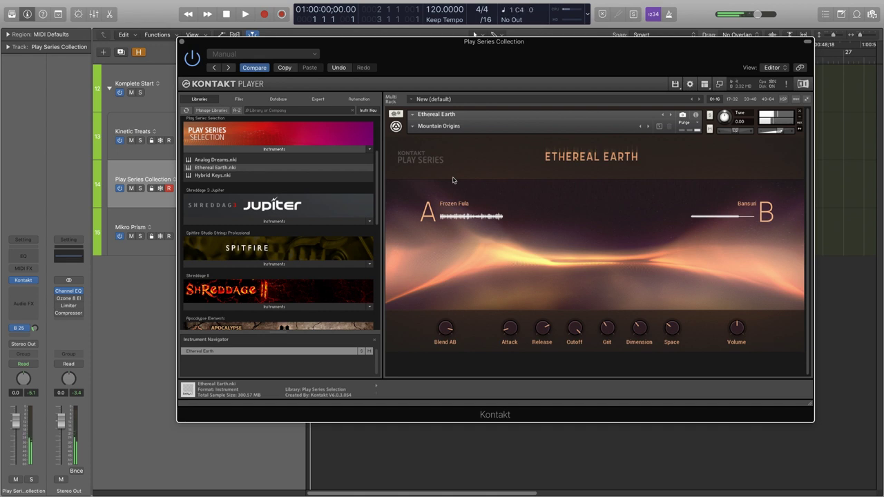
# Replace Ethereal Earth with Analog Dreams and audition its ASMR Shivers sound.
pyautogui.click(799, 113)
pyautogui.doubleClick(216, 160)
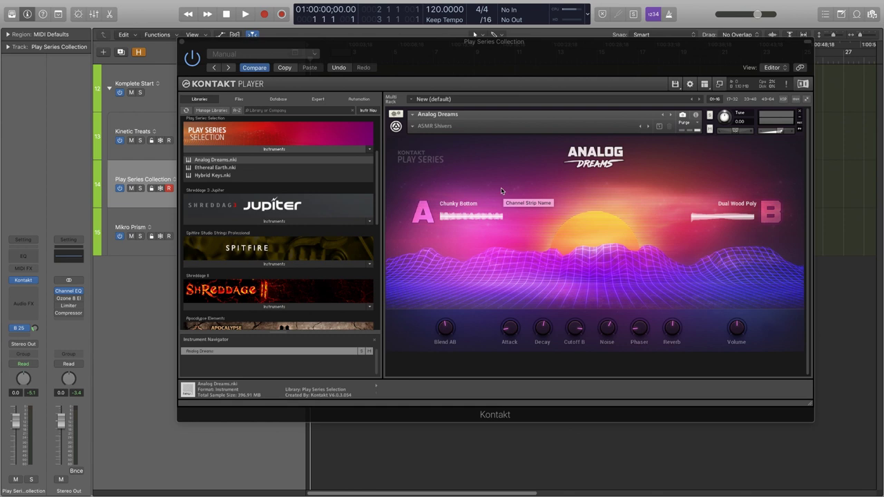
pyautogui.click(501, 170)
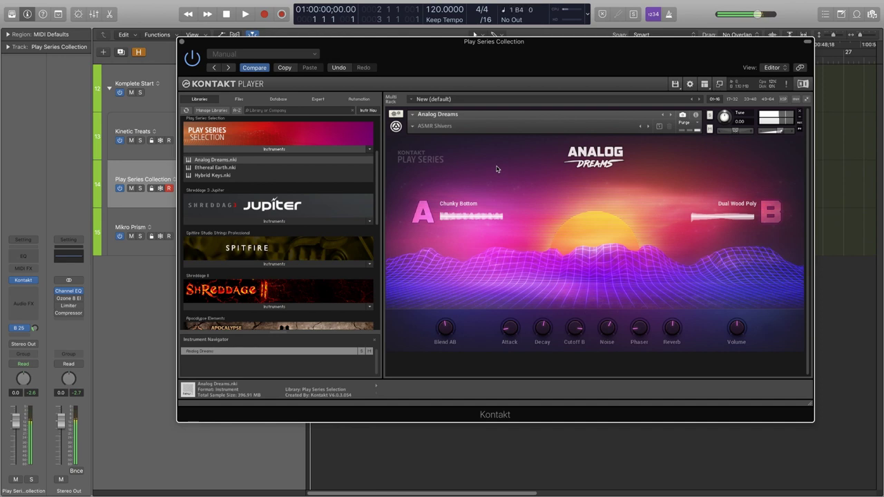
# Audition the Journey to the Center lead and Blurry Skies pad snapshots in Analog Dreams.
pyautogui.click(413, 126)
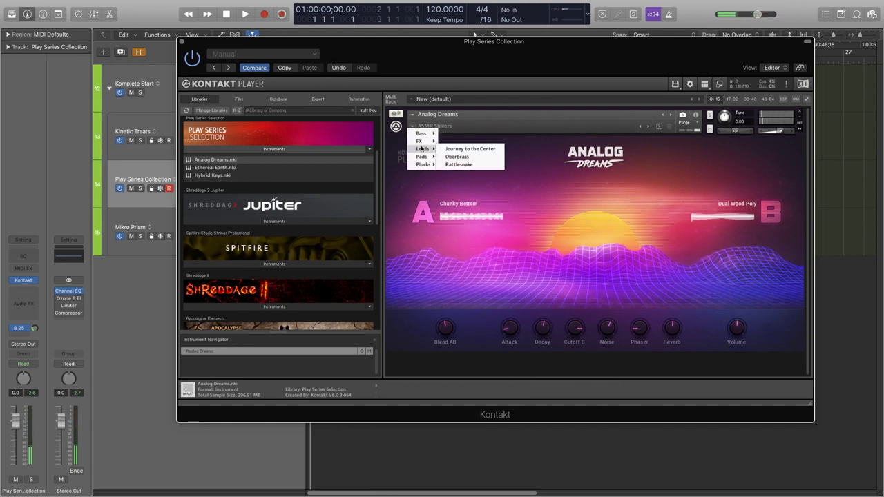
pyautogui.click(443, 148)
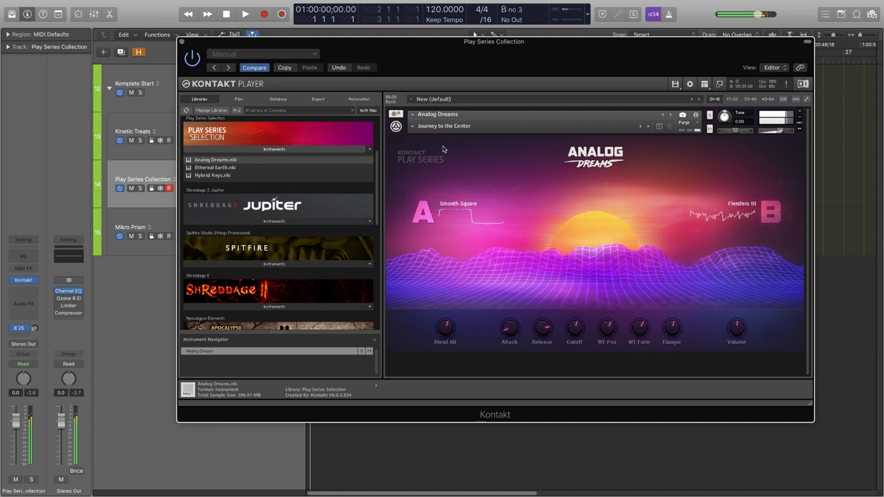
pyautogui.click(412, 127)
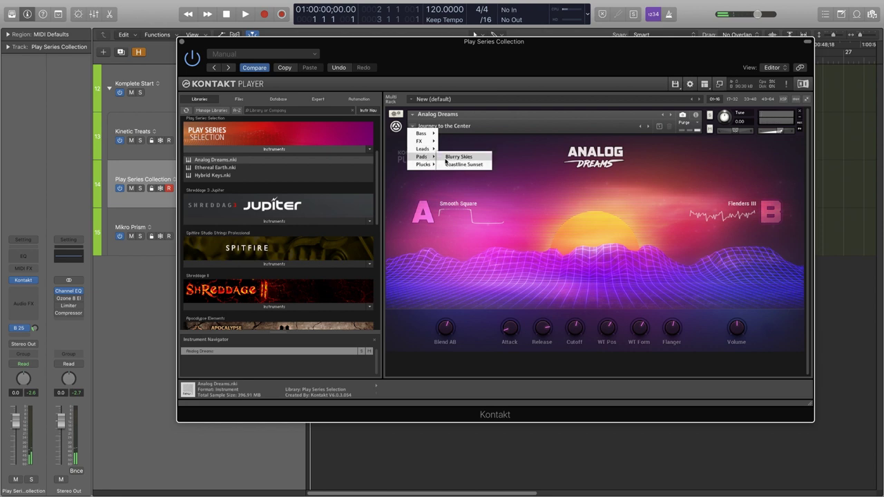
pyautogui.click(445, 157)
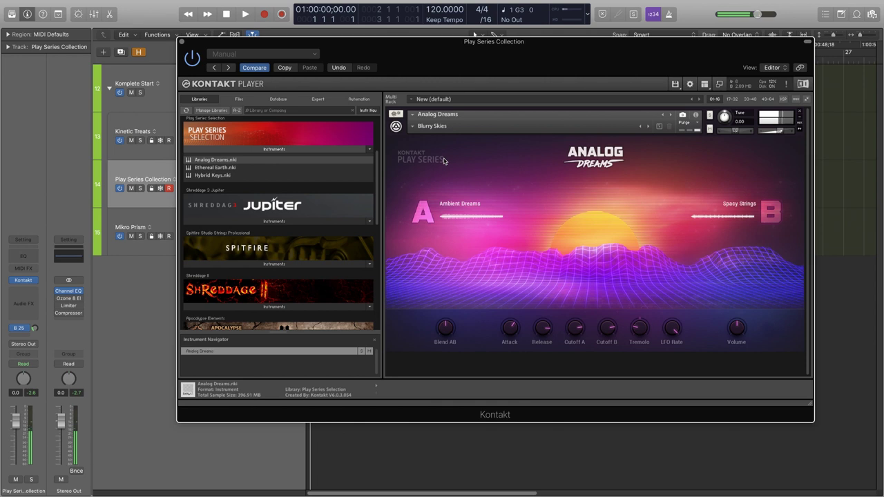
# Remove Analog Dreams, close the Kontakt window, and open the Mikro Prism track's Reaktor 6 to audition Planet Bell.
pyautogui.click(801, 114)
pyautogui.click(180, 43)
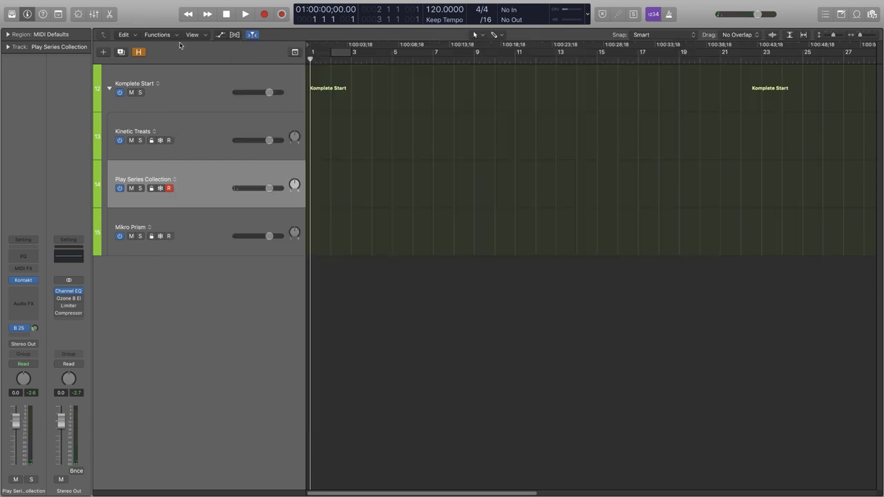
pyautogui.click(219, 241)
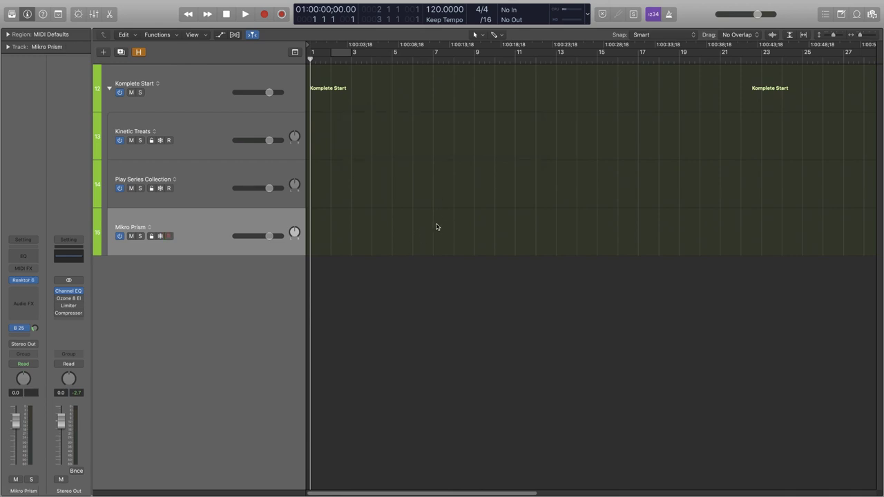
pyautogui.click(27, 284)
pyautogui.moveTo(325, 22); pyautogui.dragTo(640, 123)
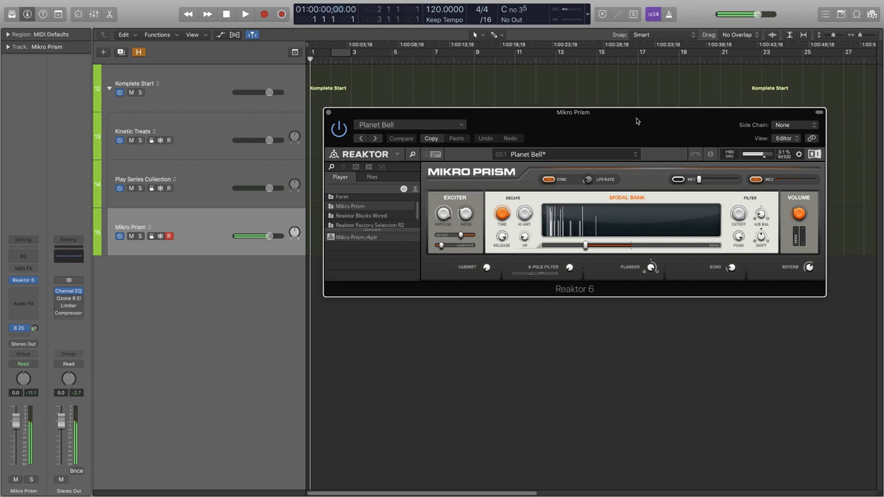
# Audition the China Gong and Feather presets in Mikro Prism.
pyautogui.click(528, 155)
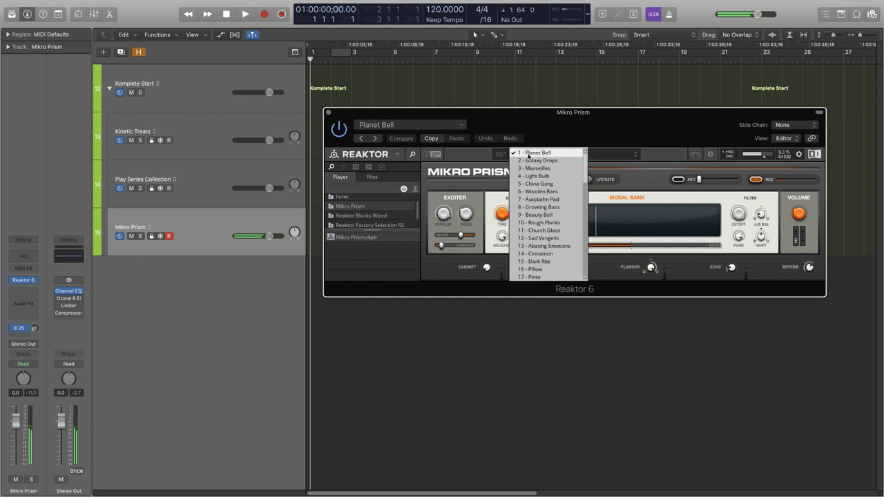
pyautogui.click(545, 183)
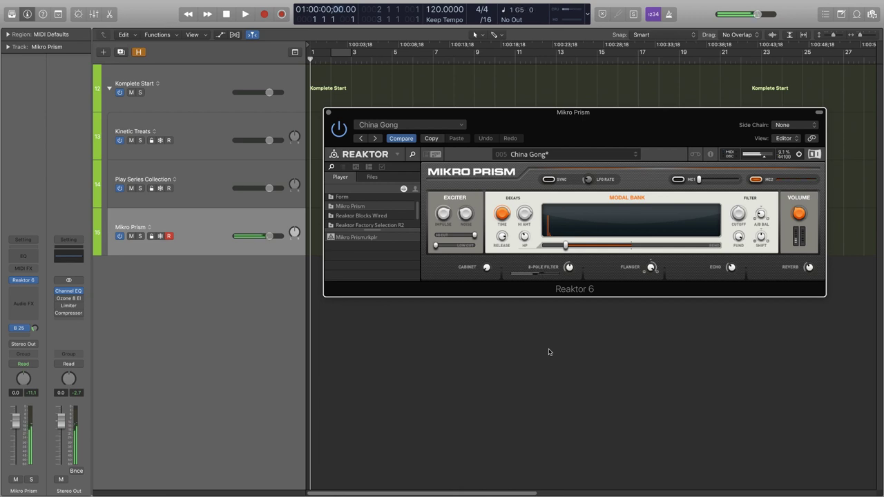
pyautogui.click(536, 155)
pyautogui.scroll(-3, 535, 207)
pyautogui.click(535, 215)
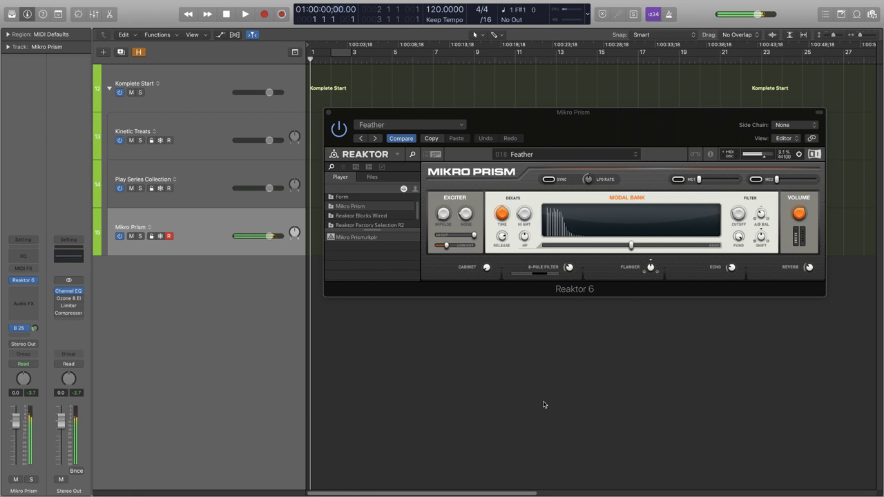
# Audition the Bell Air and Lithic Piano presets in Mikro Prism.
pyautogui.click(529, 155)
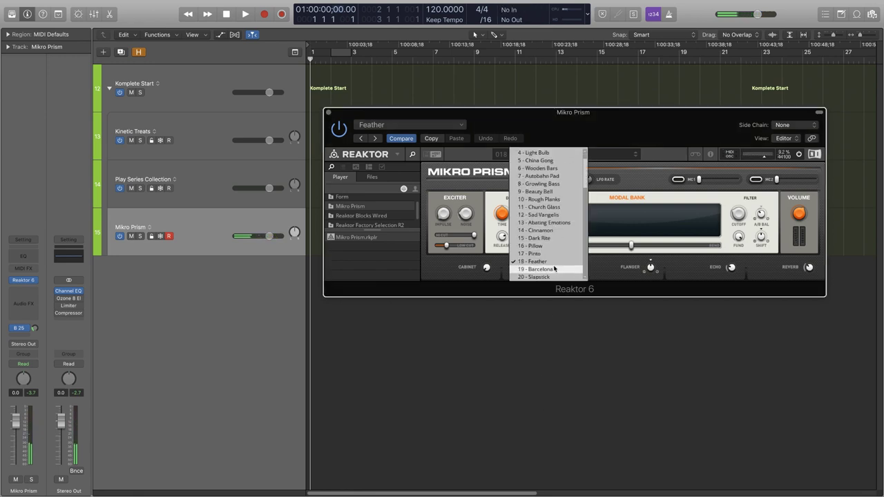
pyautogui.scroll(-3, 549, 247)
pyautogui.click(536, 246)
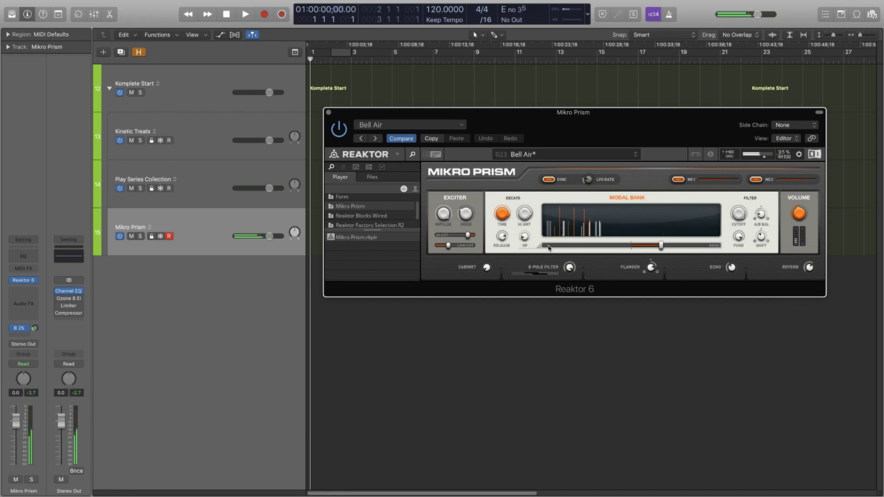
pyautogui.click(563, 155)
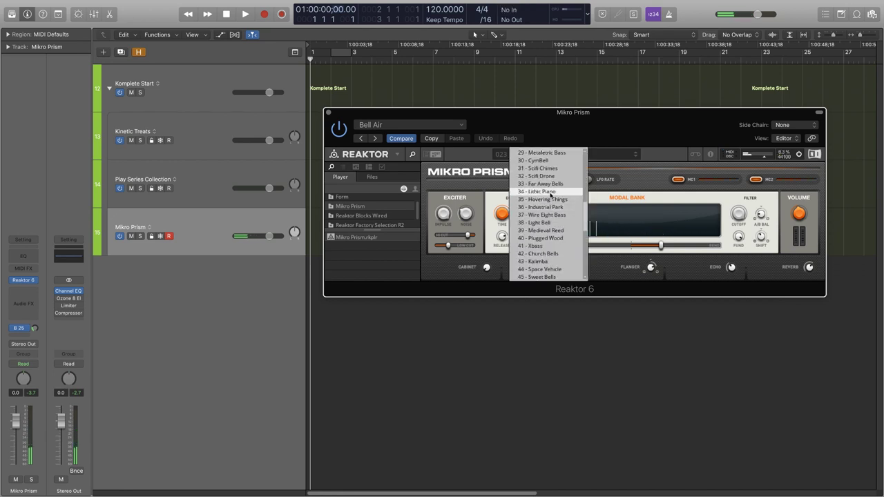
pyautogui.click(542, 191)
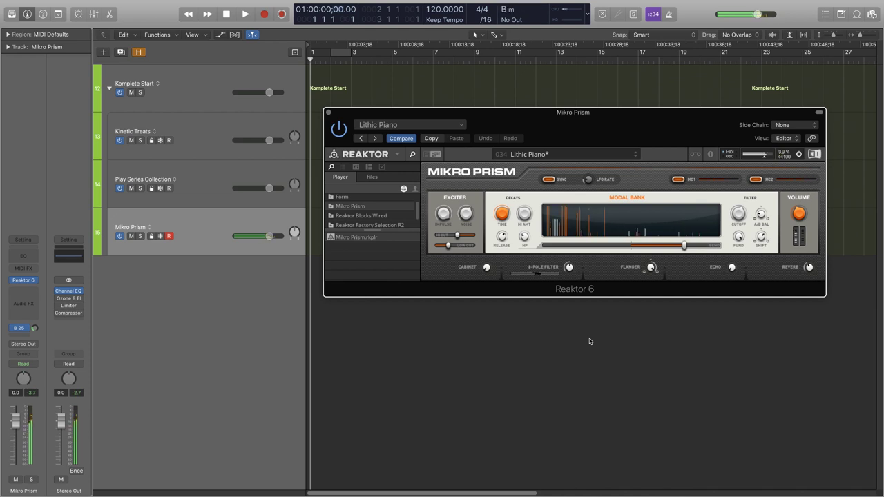
# Audition the Pinto preset in Mikro Prism and close the Reaktor 6 window.
pyautogui.click(528, 154)
pyautogui.click(533, 275)
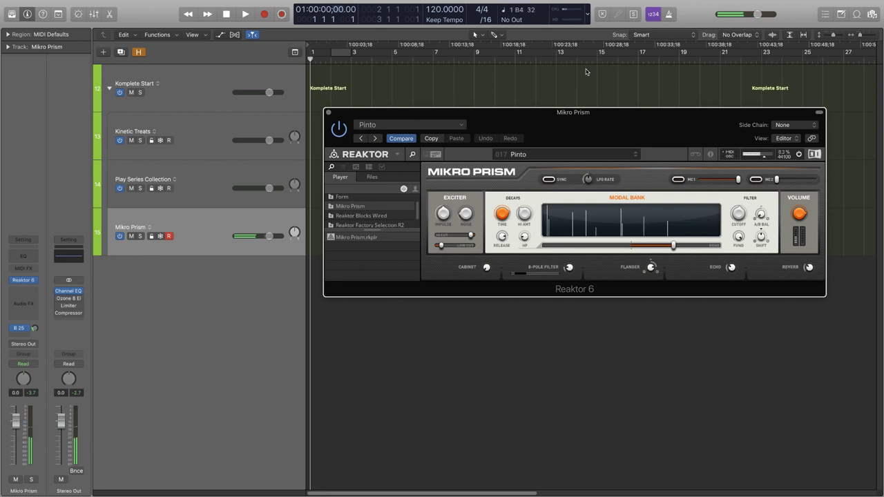
pyautogui.click(328, 112)
# Move on to the SSD5 Free track, show its SSDSampler5 window and display the drum kit's instrument editing page.
pyautogui.click(213, 134)
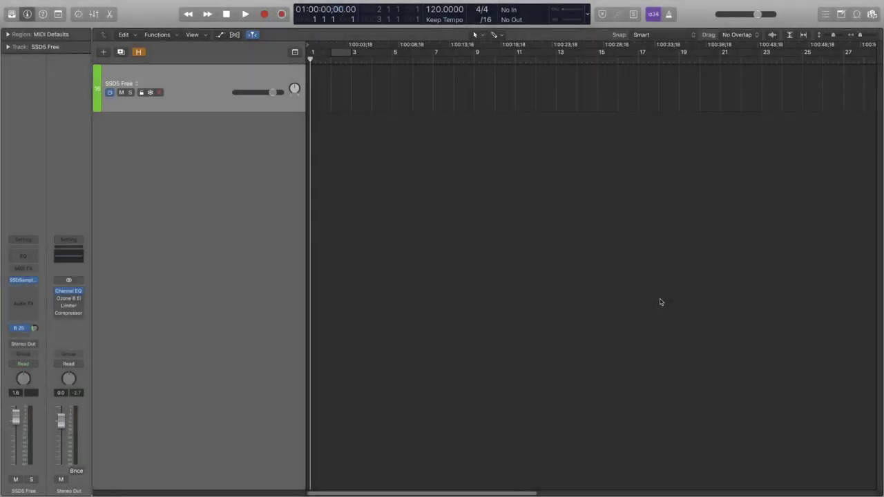
pyautogui.press('v')
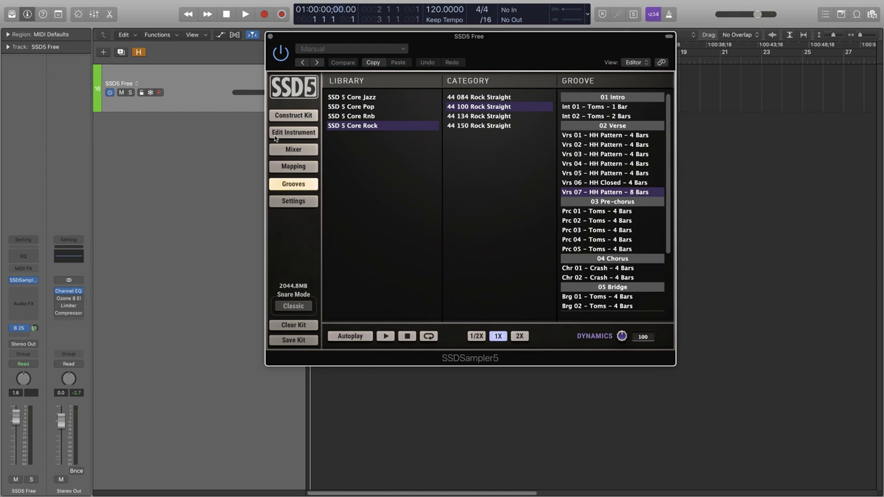
pyautogui.click(279, 136)
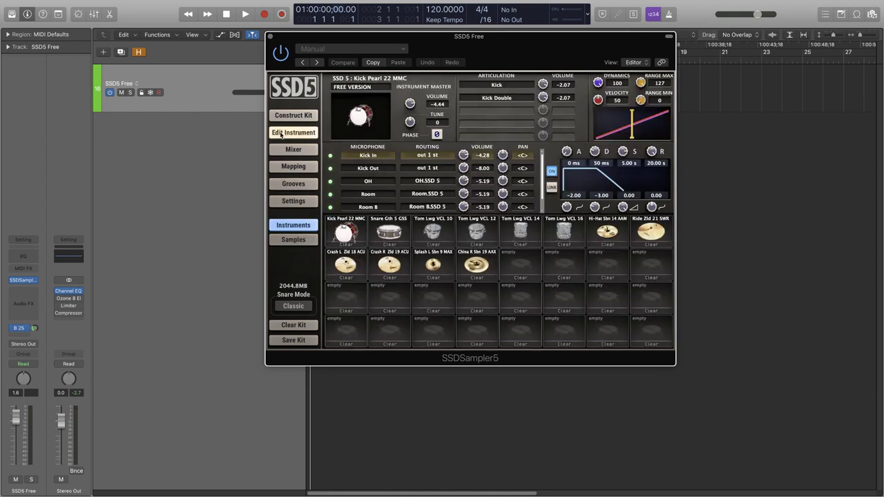
pyautogui.moveTo(479, 45); pyautogui.dragTo(563, 113)
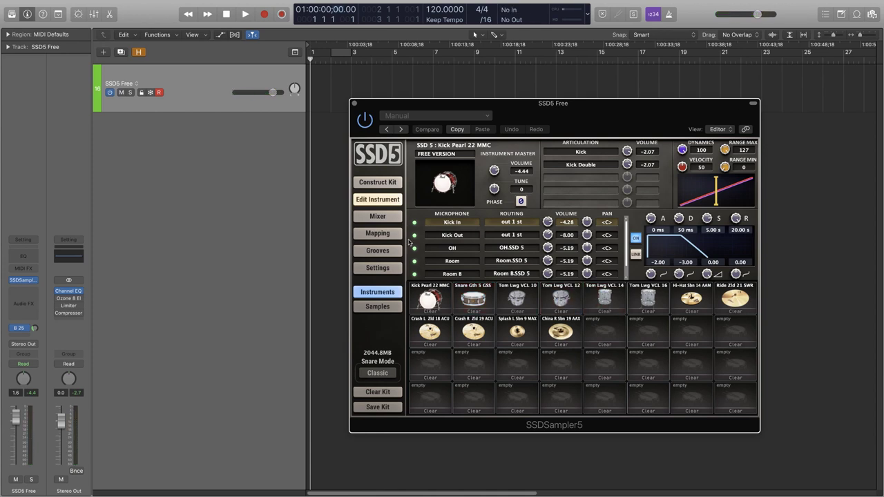
# Audition the Int 01 - HH Closed intro from SSD 5 Core Rock's 44 084 Rock Straight grooves with Autoplay on.
pyautogui.click(378, 251)
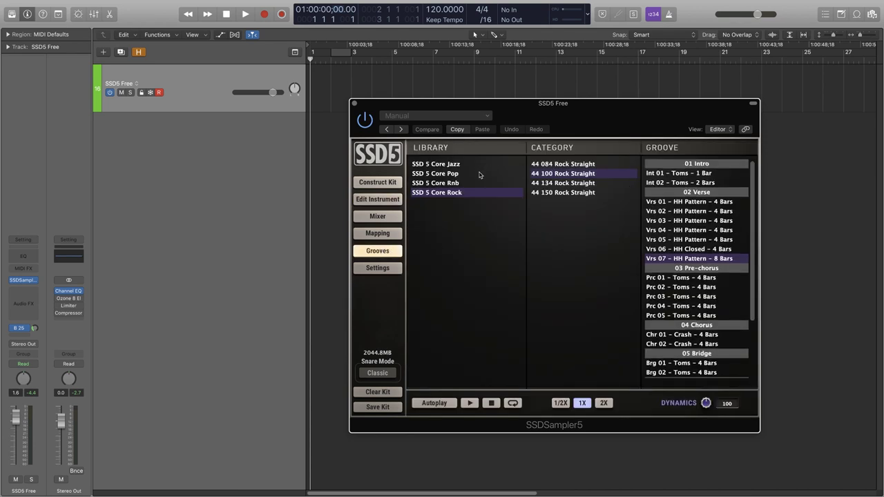
pyautogui.click(575, 164)
pyautogui.click(696, 182)
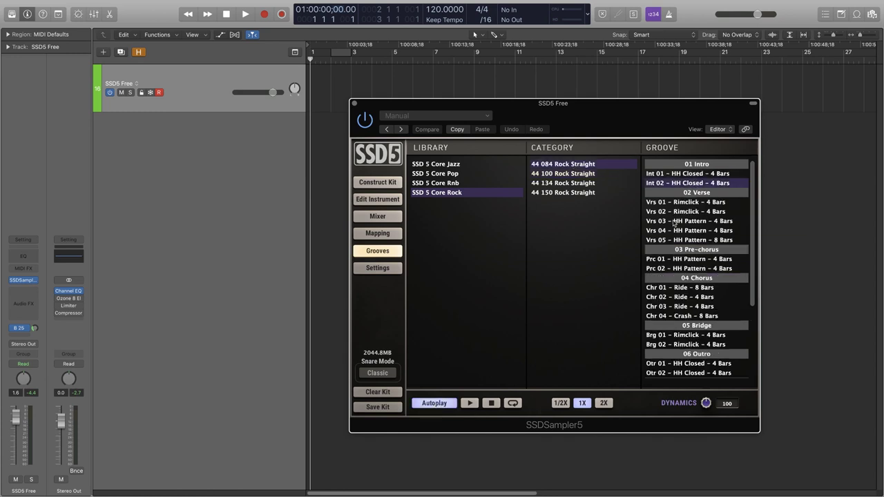
pyautogui.click(688, 174)
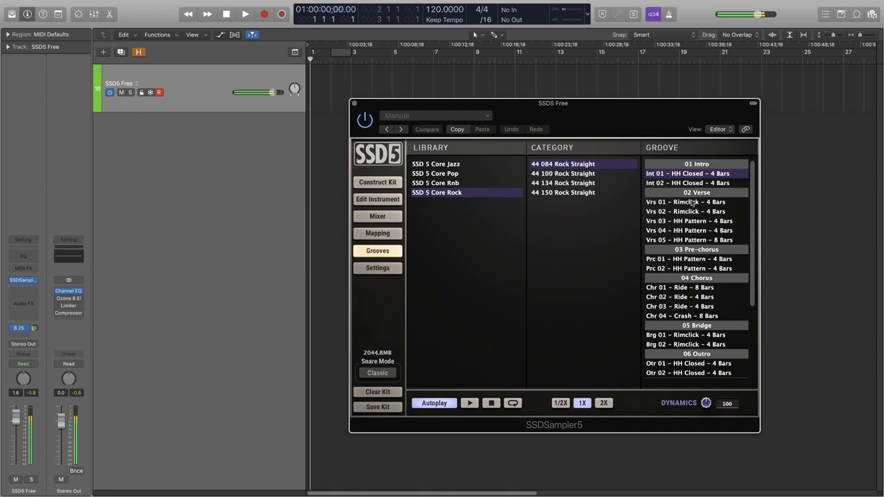
# Look through the remaining rock grooves and audition Int 03 - Rimclick from SSD 5 Core Pop's 44 092 Pop Straight category.
pyautogui.scroll(-5, 692, 203)
pyautogui.scroll(4, 691, 218)
pyautogui.scroll(1, 691, 219)
pyautogui.scroll(-1, 689, 219)
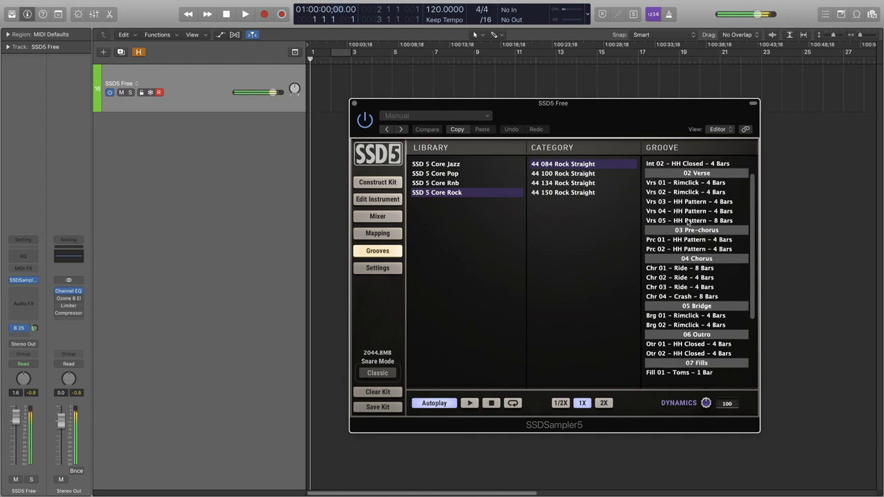
pyautogui.click(452, 174)
pyautogui.click(697, 195)
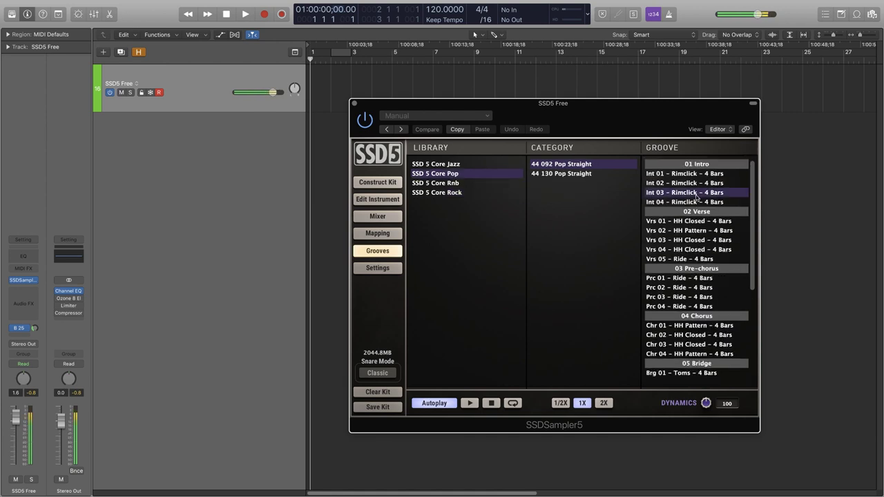
# Audition the Brg 02 - Toms groove in 44 092 Pop Straight and look through the category's outros and fills.
pyautogui.scroll(-2, 692, 227)
pyautogui.scroll(-3, 690, 226)
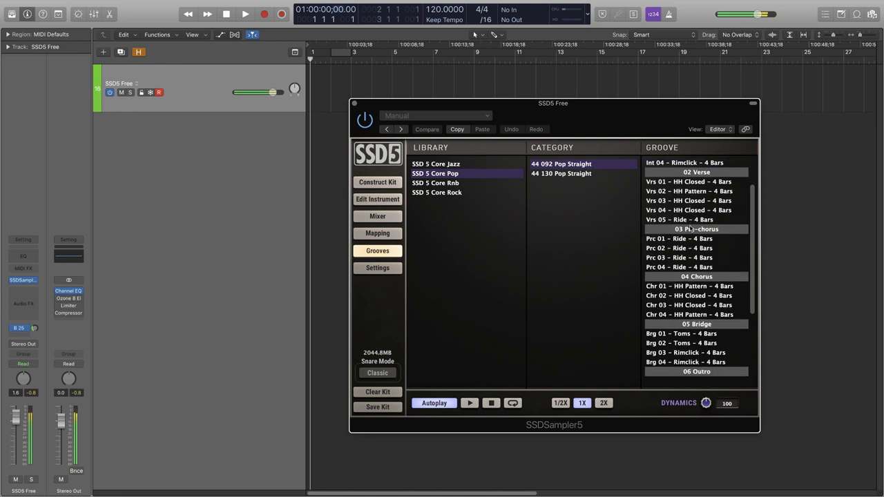
pyautogui.click(688, 289)
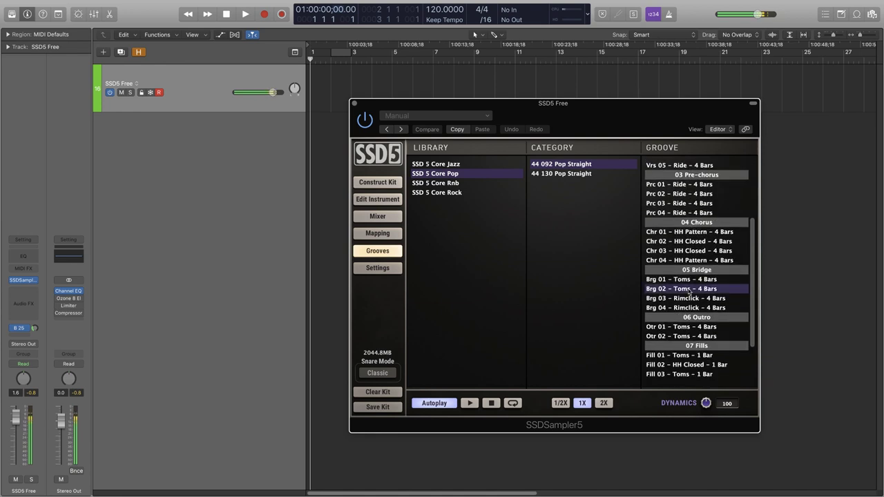
pyautogui.scroll(-3, 689, 290)
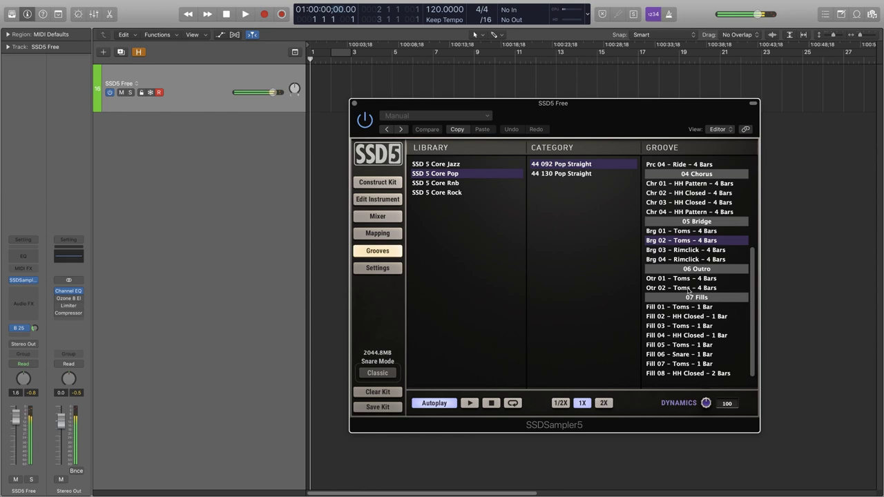
# Audition Vrs 02 - Ride, Brg 01 - Cowbell and Fill 03 - Snare from the SSD 5 Core Jazz library.
pyautogui.click(486, 166)
pyautogui.click(688, 212)
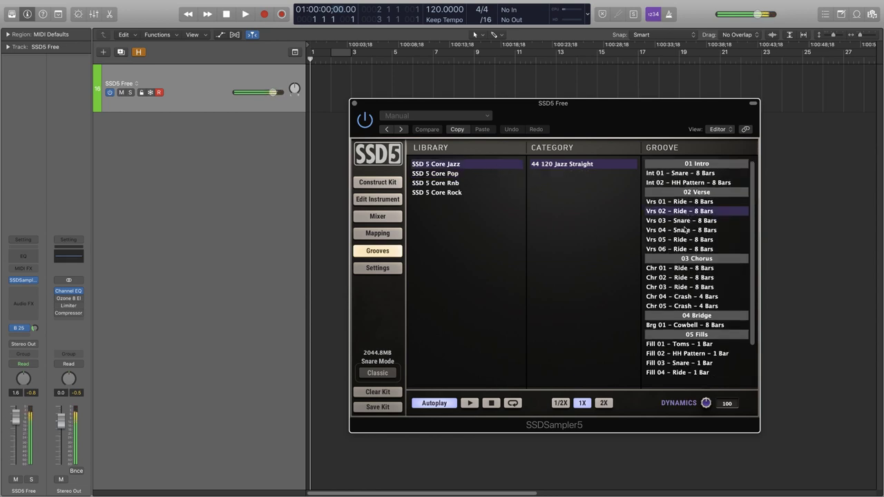
pyautogui.scroll(-2, 684, 230)
pyautogui.scroll(-1, 684, 230)
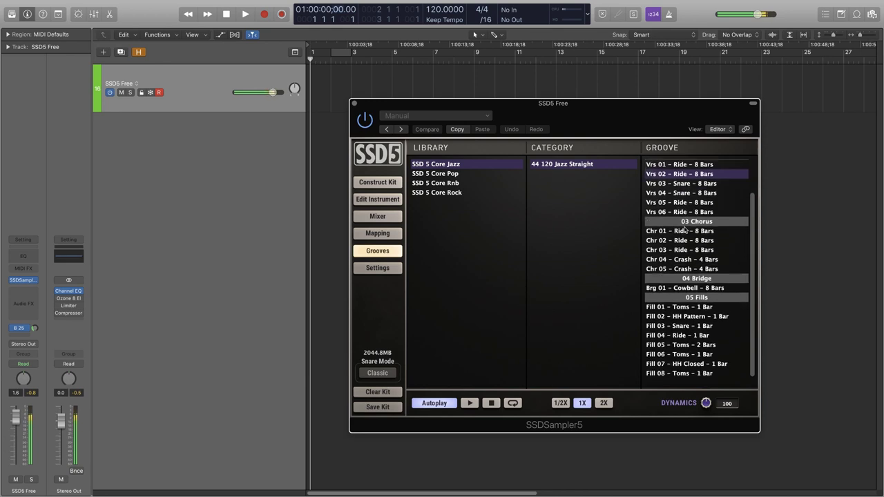
pyautogui.click(685, 288)
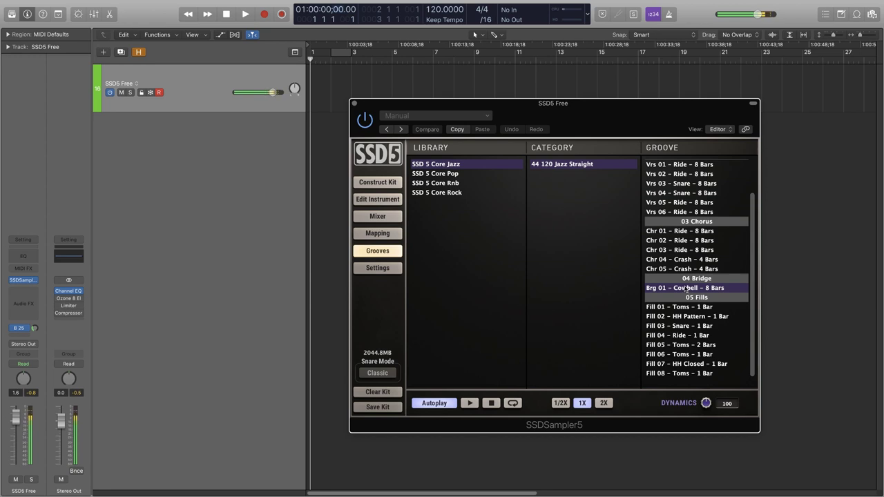
pyautogui.click(687, 326)
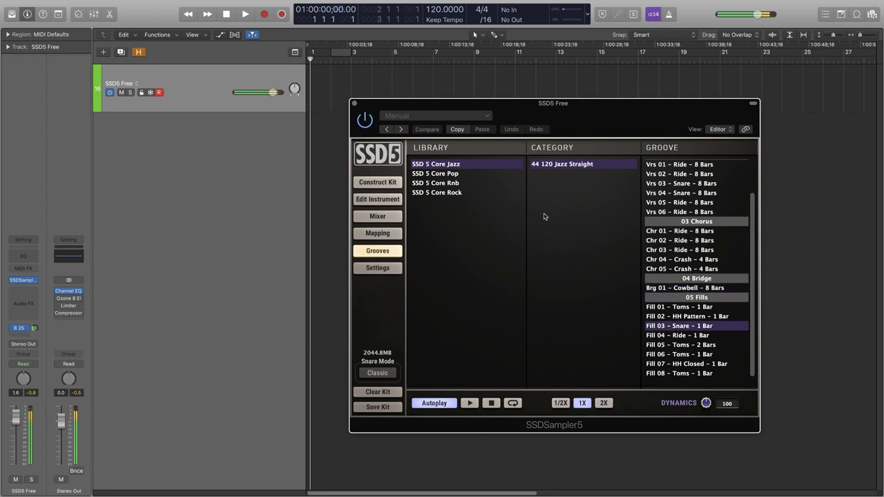
# Audition Fill 04 - HH Pattern, Fill 05 - Snare, Fill 08 - HH Open and Fill 01 - Snare from SSD 5 Core Rock's 44 150 Rock Straight.
pyautogui.click(452, 193)
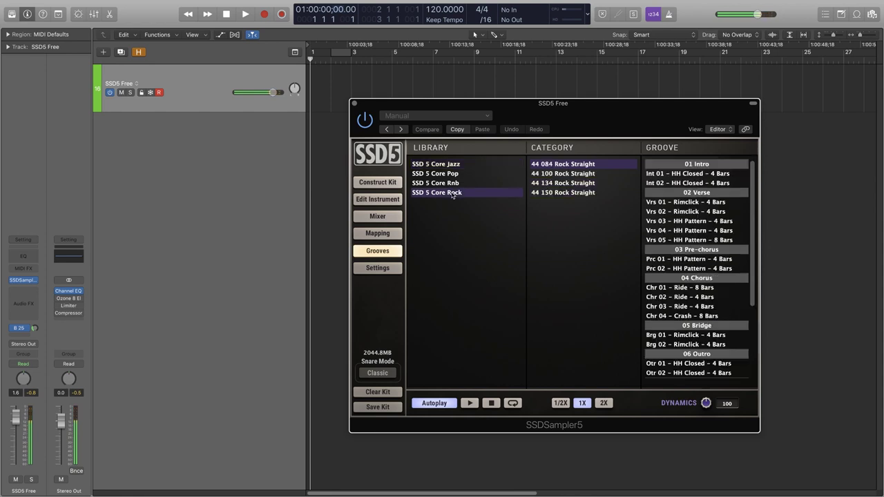
pyautogui.click(580, 194)
pyautogui.scroll(-5, 690, 331)
pyautogui.scroll(-3, 697, 359)
pyautogui.click(693, 327)
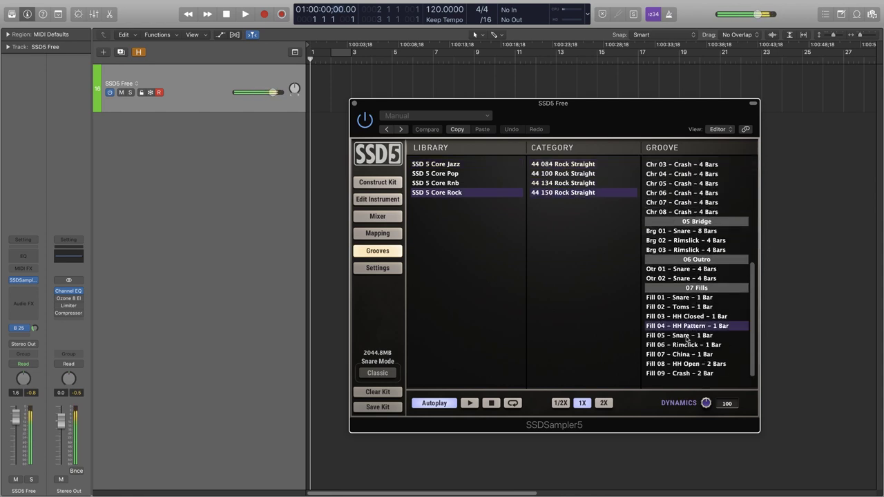
pyautogui.click(687, 337)
pyautogui.click(687, 365)
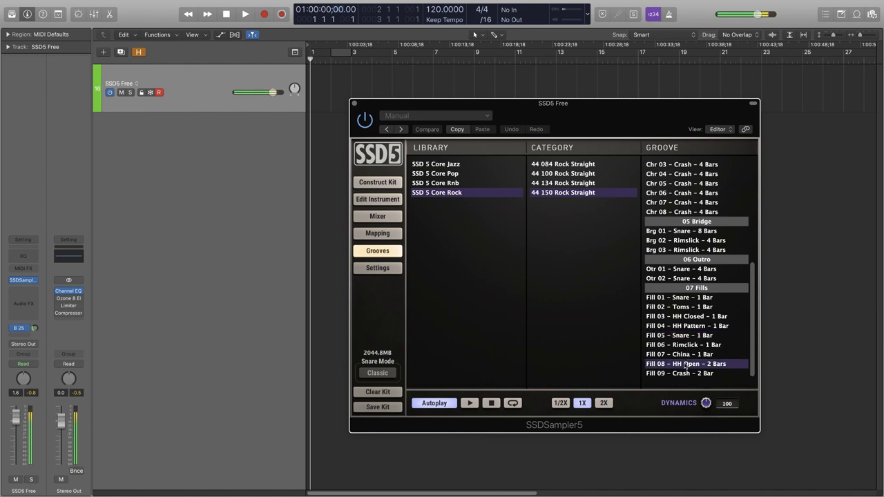
pyautogui.click(687, 298)
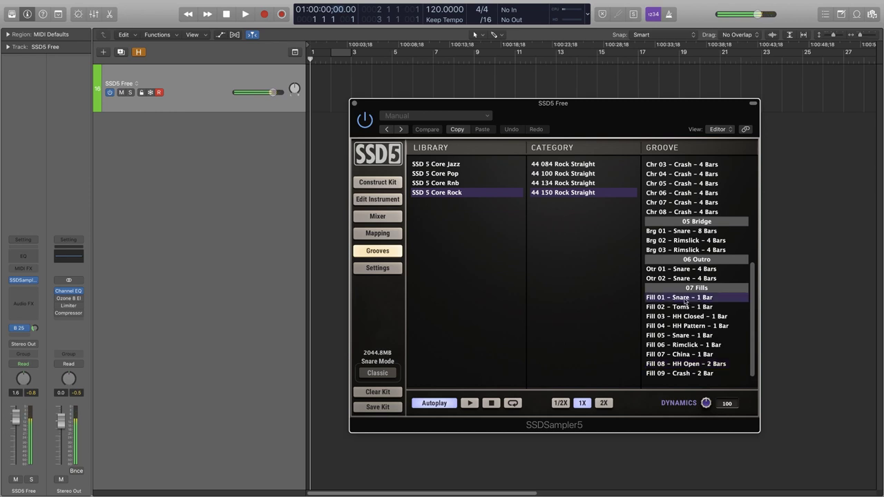
pyautogui.scroll(10, 685, 301)
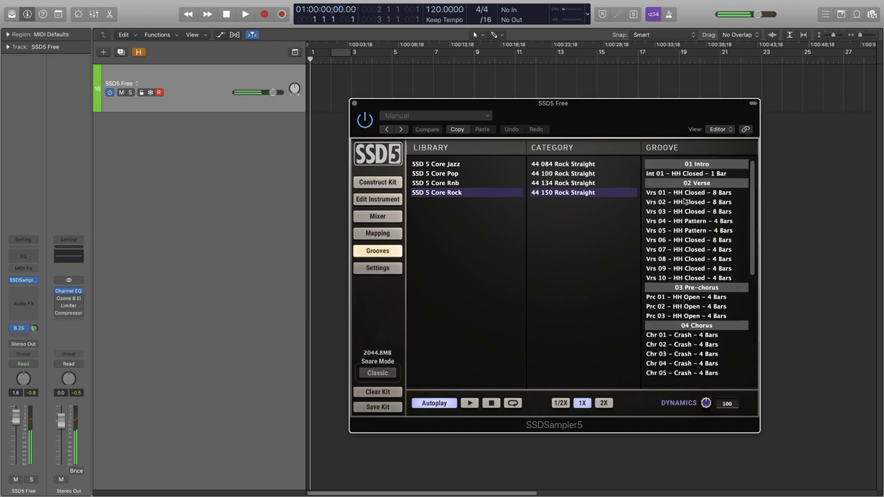
# Place the 44 084 Rock Straight groove Int 01 - HH Closed on the SSD5 Free track at bar 2 and close the plug-in window.
pyautogui.moveTo(643, 131); pyautogui.dragTo(455, 186)
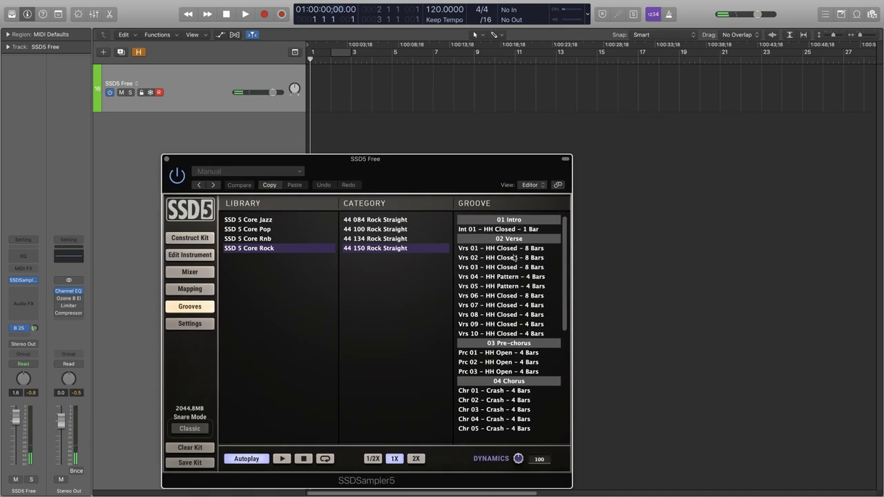
pyautogui.click(365, 218)
pyautogui.moveTo(495, 229); pyautogui.dragTo(333, 89)
pyautogui.click(513, 179)
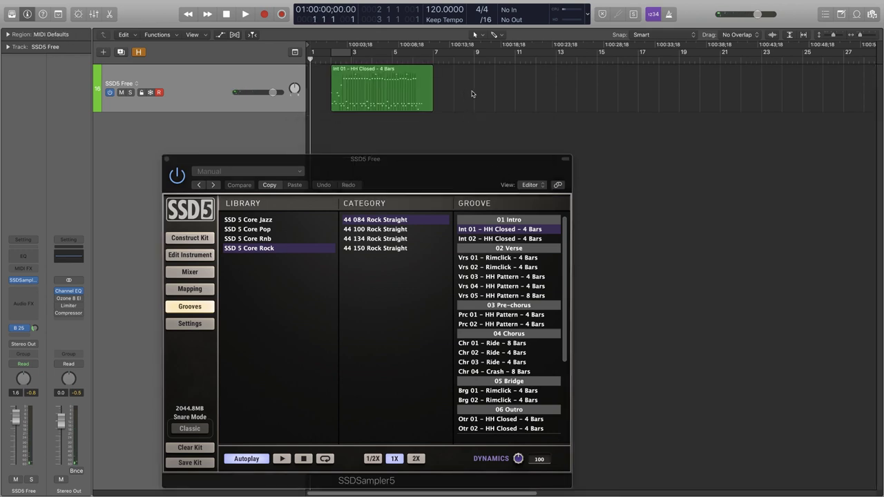
pyautogui.click(167, 159)
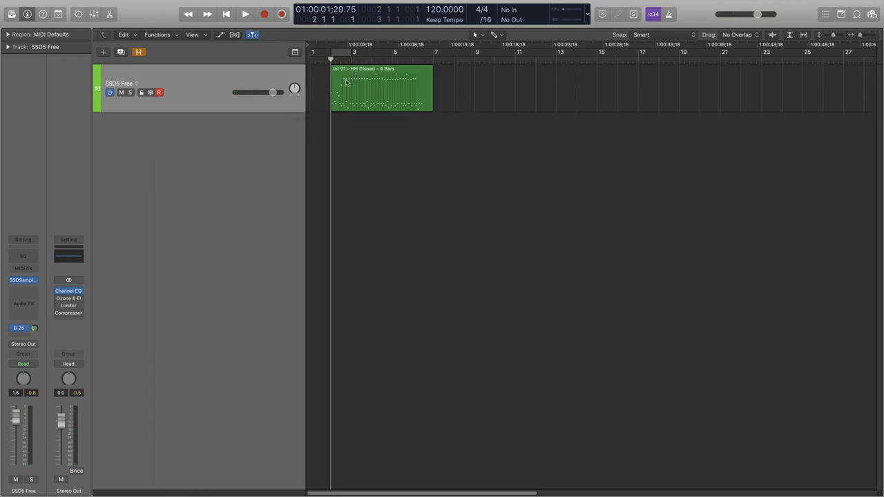
# Play the Int 01 - HH Closed region while viewing its notes in an enlarged, zoomed Piano Roll, and close the editor.
pyautogui.click(345, 85)
pyautogui.press('n')
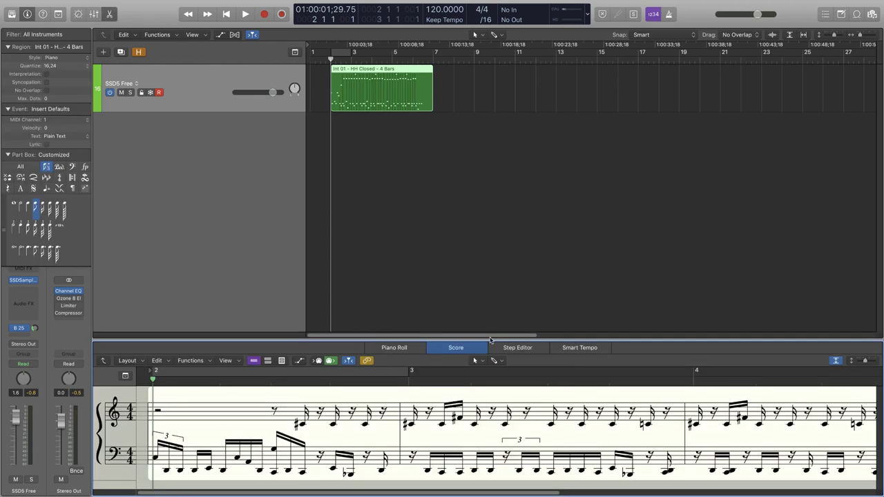
pyautogui.click(408, 347)
pyautogui.press('space')
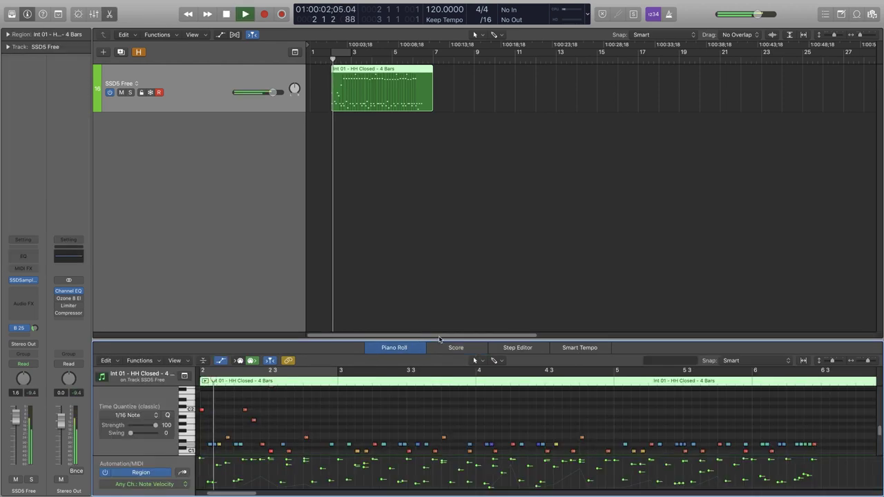
pyautogui.moveTo(411, 341); pyautogui.dragTo(449, 172)
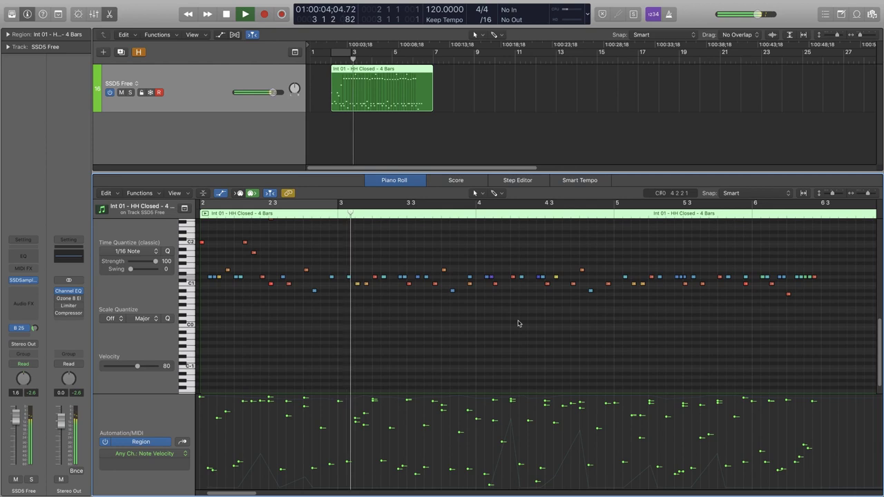
pyautogui.keyDown('ctrl'); pyautogui.keyDown('alt'); pyautogui.click(518, 318); pyautogui.keyUp('alt'); pyautogui.keyUp('ctrl')
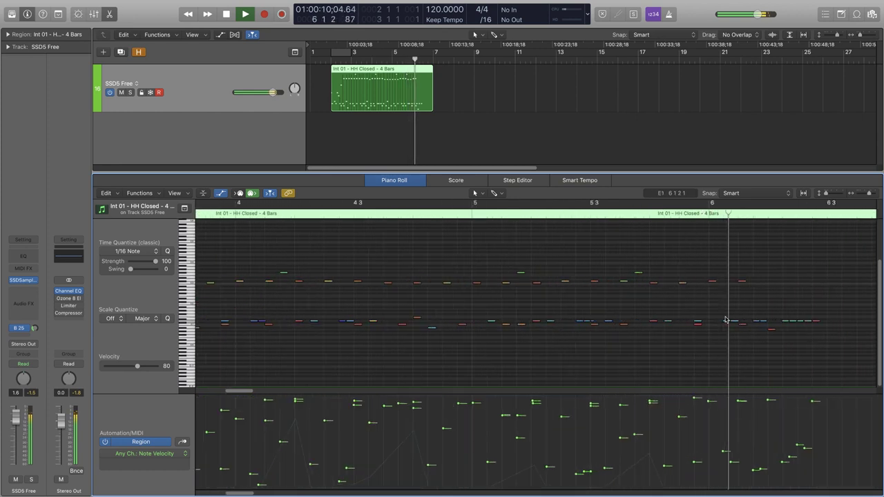
pyautogui.keyDown('ctrl'); pyautogui.keyDown('alt'); pyautogui.click(725, 319); pyautogui.keyUp('alt'); pyautogui.keyUp('ctrl')
pyautogui.press('space')
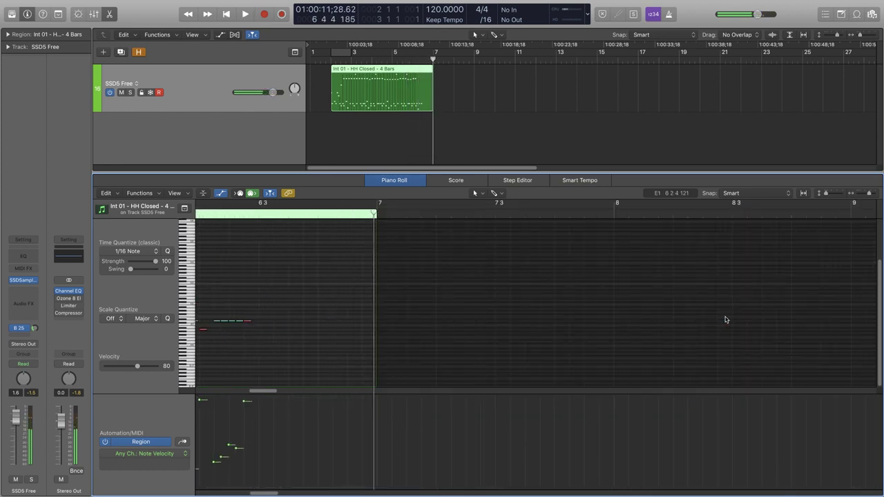
pyautogui.press('p')
pyautogui.click(639, 264)
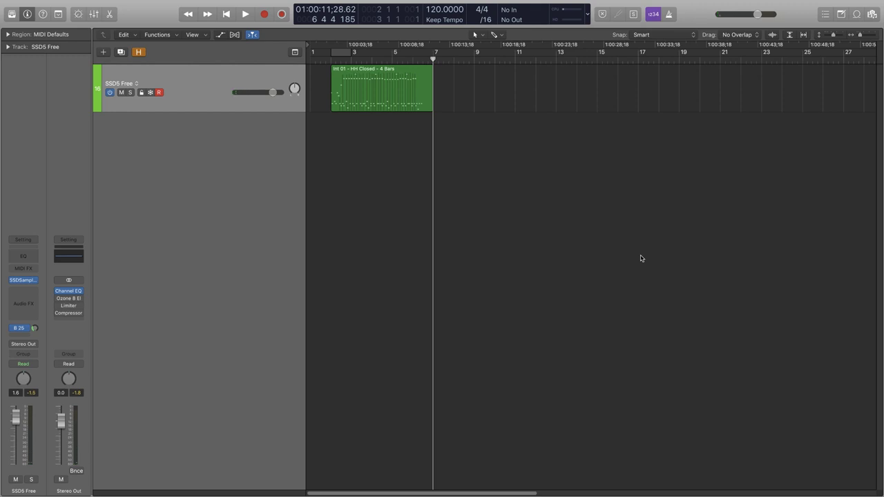
# Reopen the SSD5 Free window, show its mapping, mixer and kit construction pages, and close it.
pyautogui.press('v')
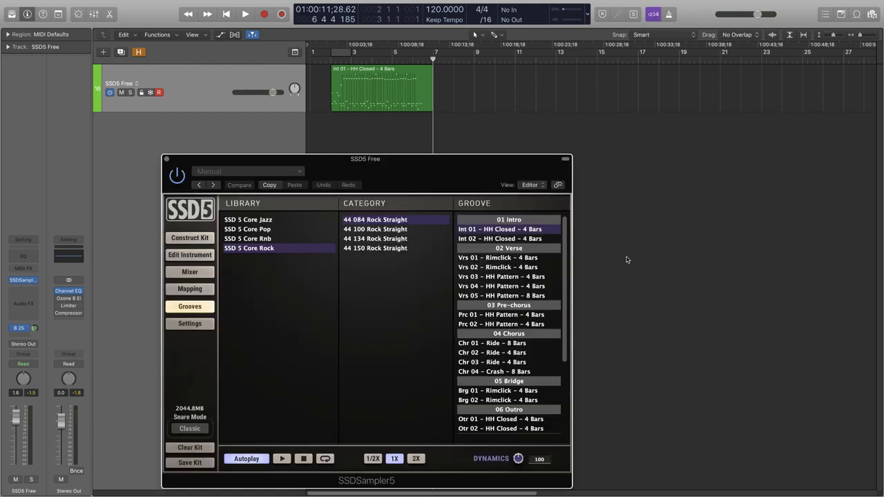
pyautogui.moveTo(421, 182); pyautogui.dragTo(539, 119)
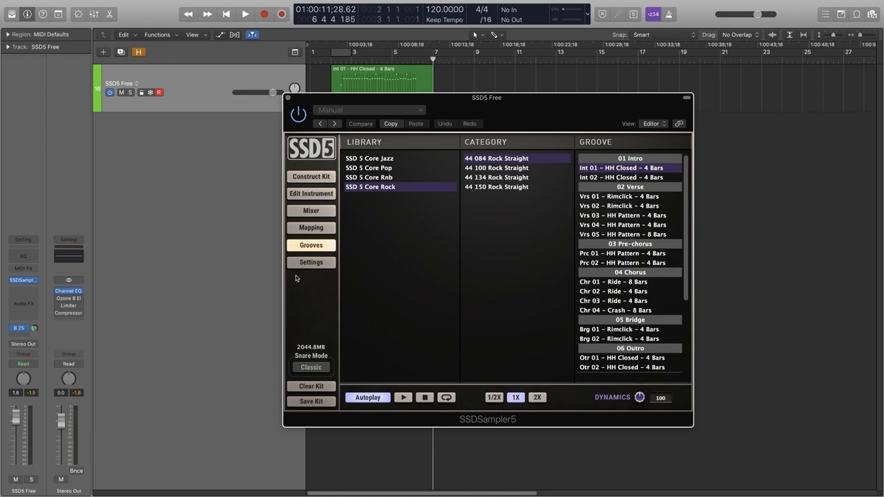
pyautogui.click(327, 227)
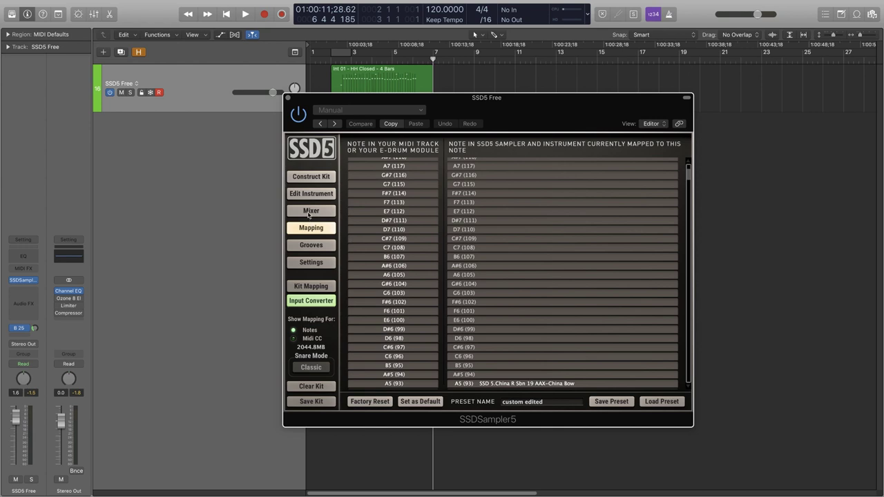
pyautogui.click(309, 214)
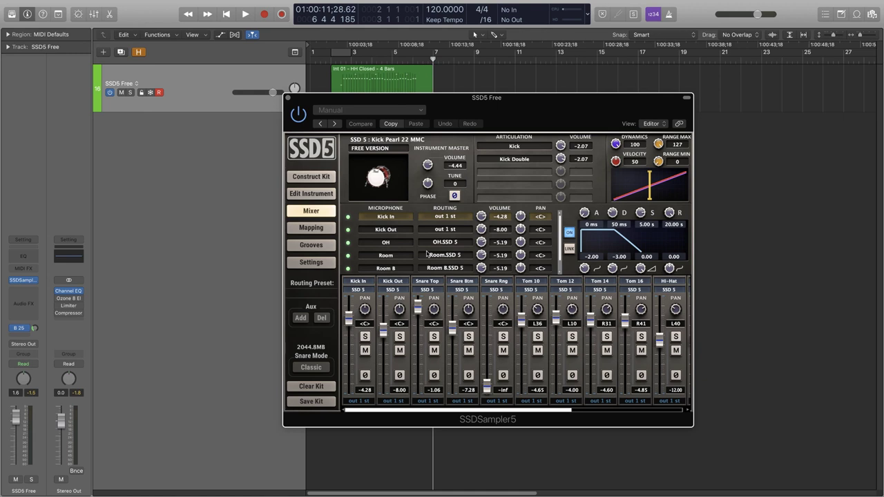
pyautogui.click(314, 177)
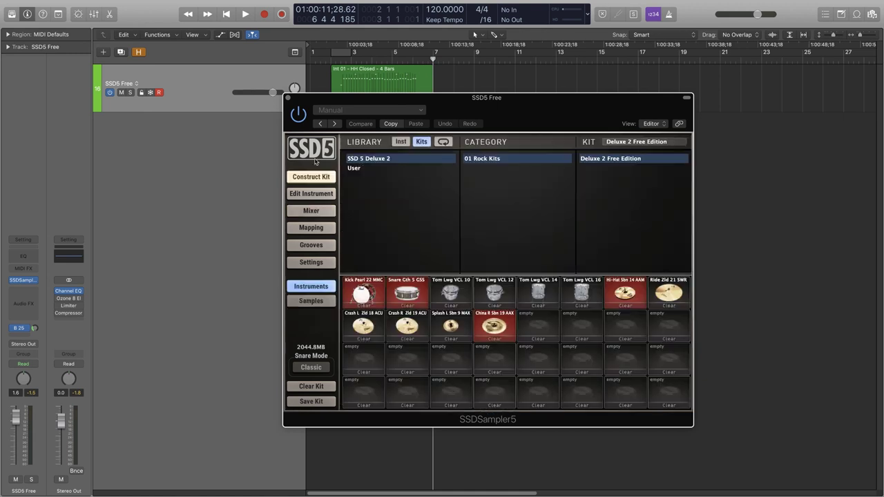
pyautogui.click(289, 97)
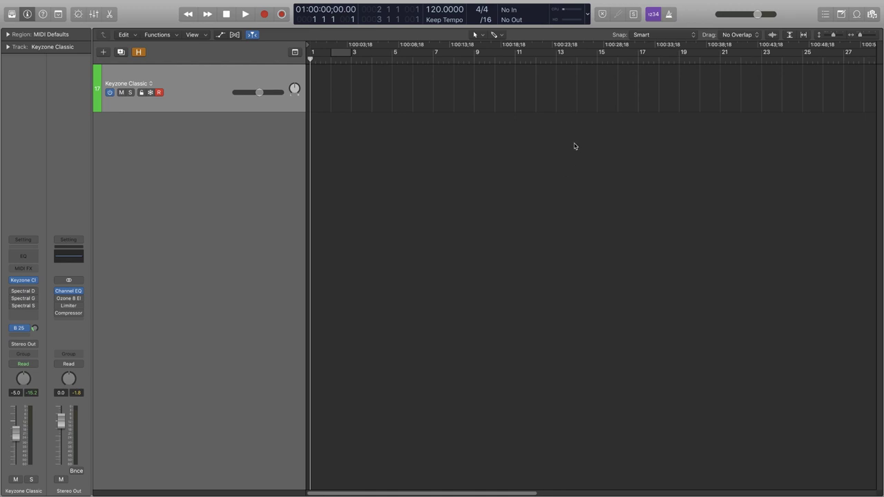
# Show the Keyzone Classic window and audition the programs from Keyzone Piano through Yamaha Grand Piano, Steinway Piano, Basic Electric Piano and Rhodes Piano.
pyautogui.press('v')
pyautogui.moveTo(304, 27); pyautogui.dragTo(642, 186)
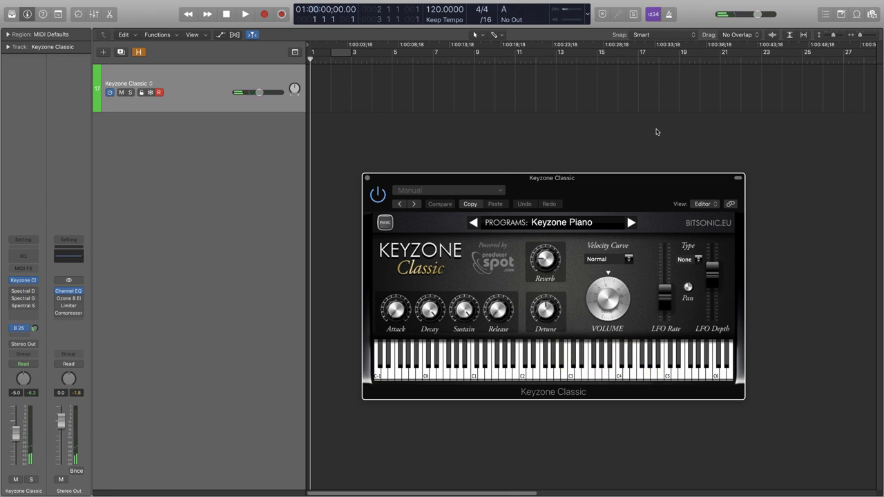
pyautogui.click(630, 223)
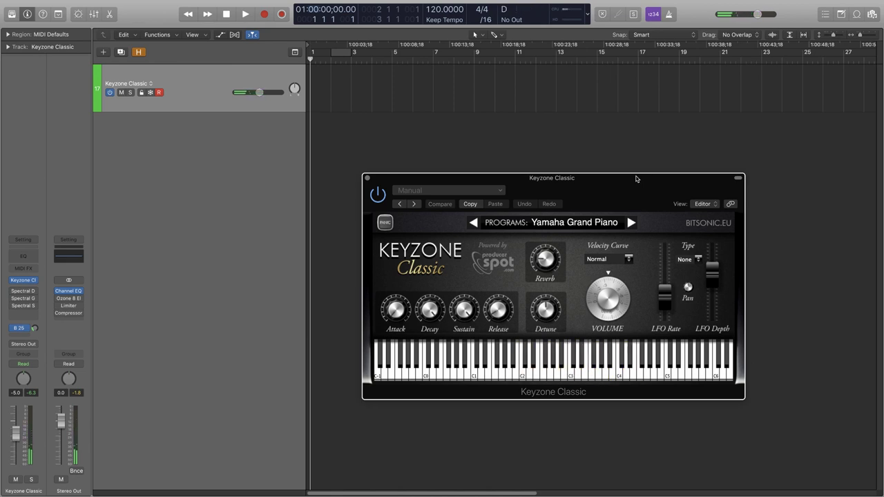
pyautogui.click(630, 223)
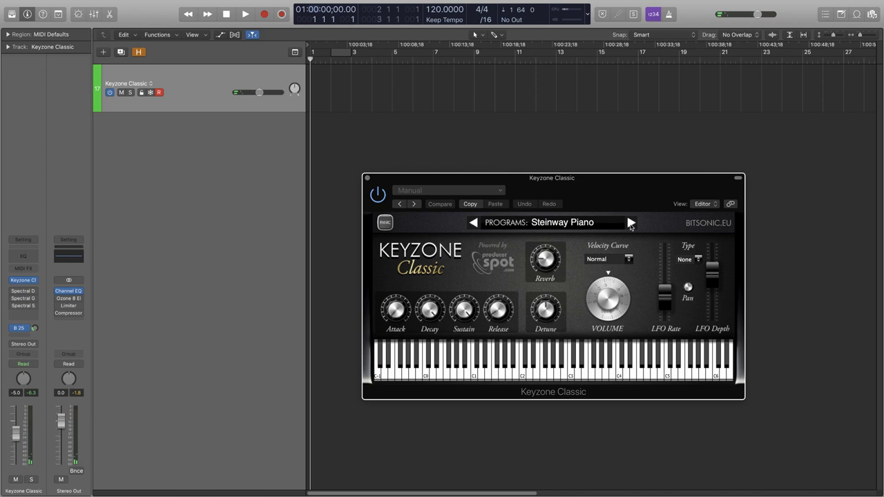
pyautogui.click(630, 223)
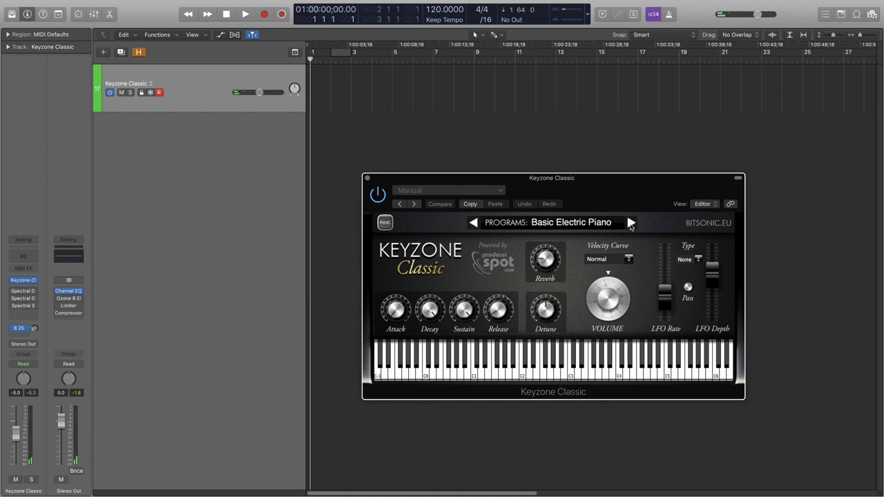
pyautogui.click(631, 223)
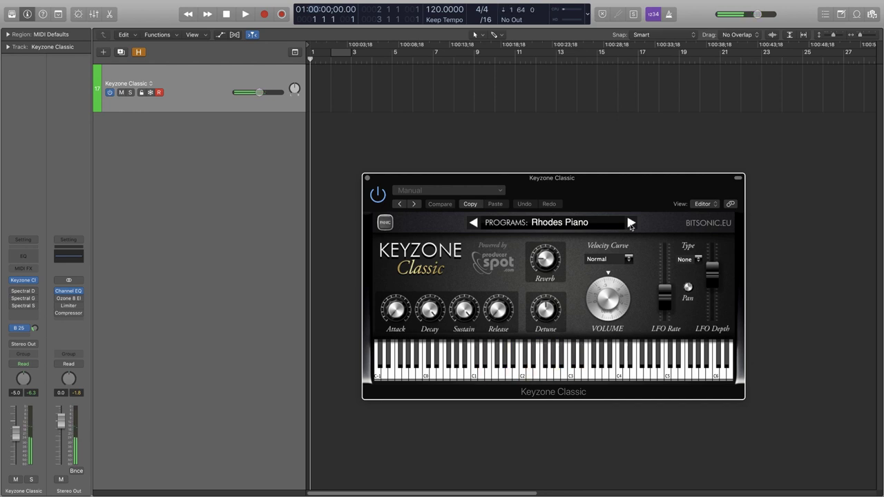
# Return Keyzone Classic to the Keyzone Piano program and set its LFO type to Pitch.
pyautogui.click(476, 225)
pyautogui.click(476, 224)
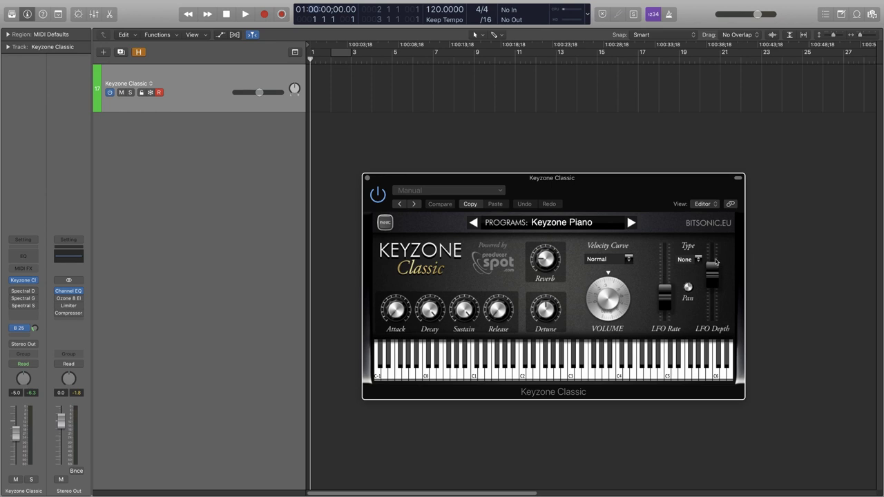
pyautogui.click(688, 260)
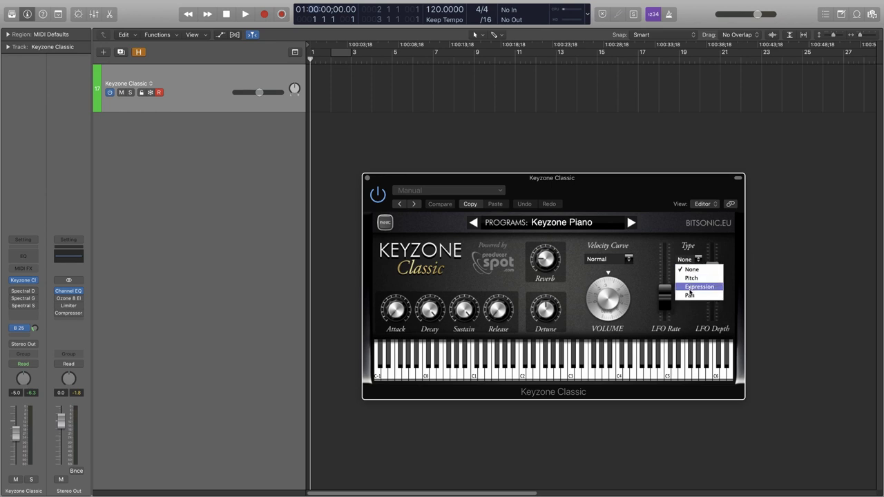
pyautogui.click(691, 278)
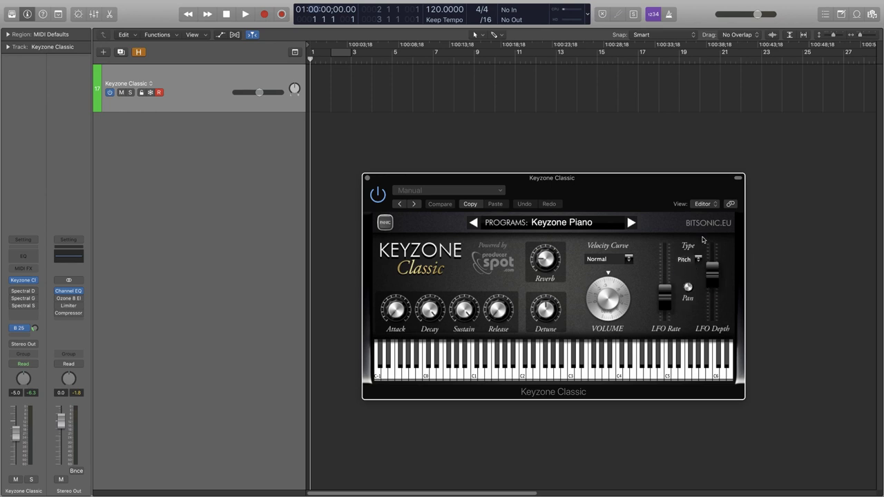
# Set Keyzone Classic's LFO type to Expression and change the program to Basic Electric Piano.
pyautogui.click(687, 257)
pyautogui.click(692, 288)
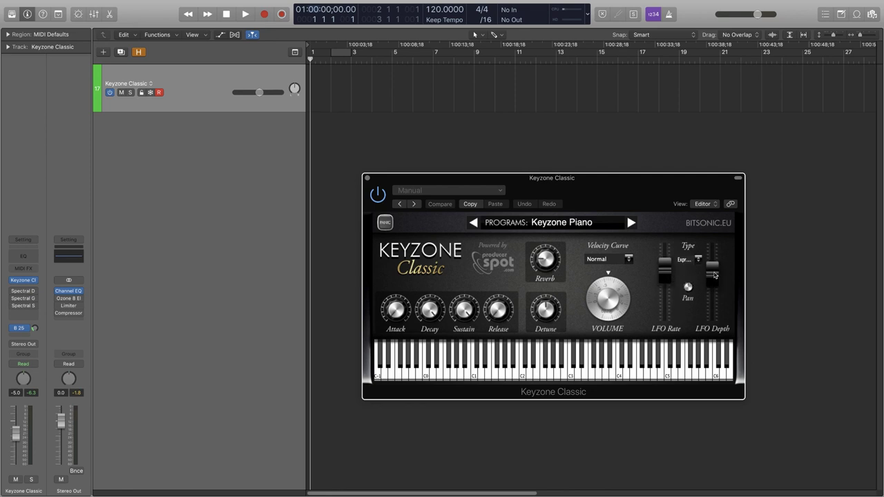
pyautogui.click(630, 222)
pyautogui.click(630, 222)
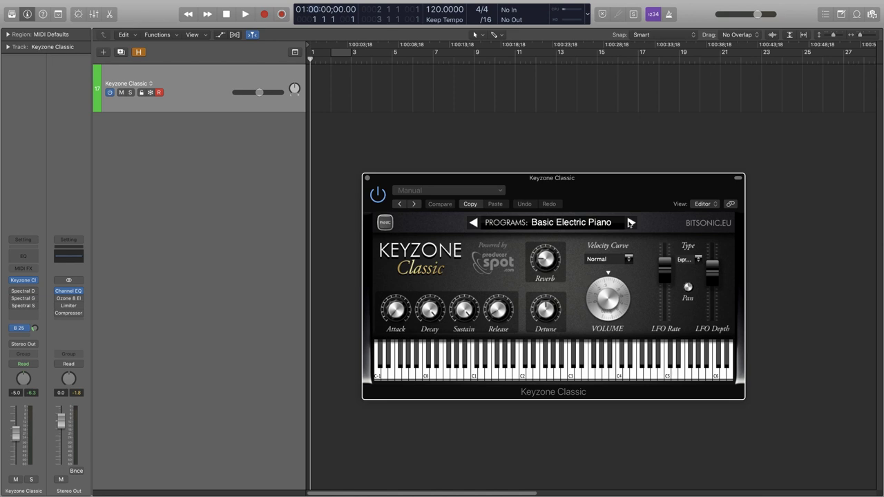
# Lower the LFO Rate and adjust the LFO Depth while auditioning the Basic Electric Piano sound.
pyautogui.moveTo(663, 270); pyautogui.dragTo(667, 295)
pyautogui.click(709, 270)
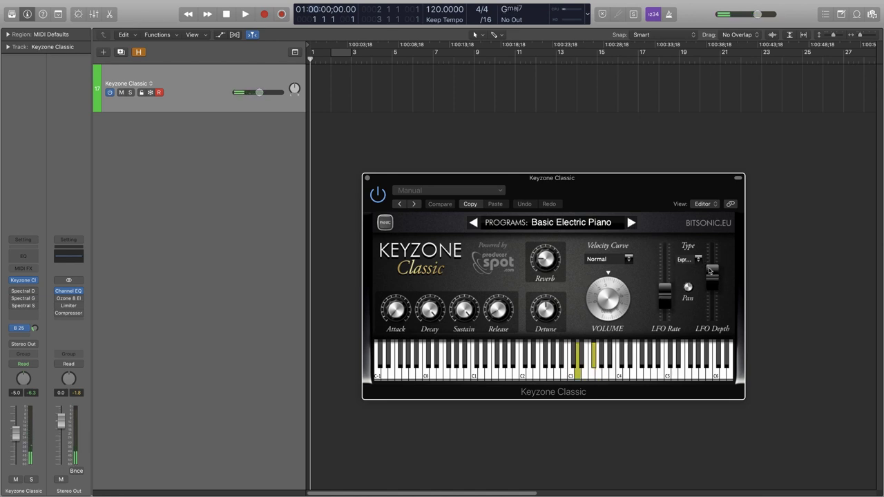
pyautogui.moveTo(664, 302); pyautogui.dragTo(664, 305)
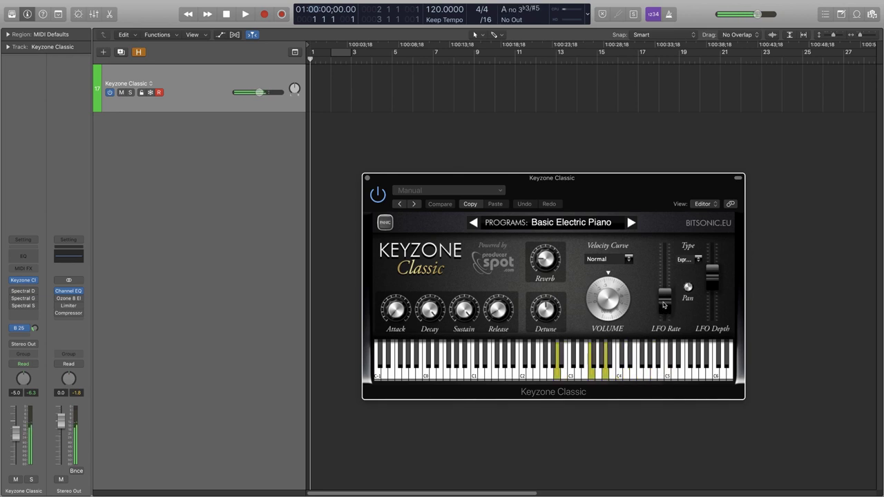
pyautogui.click(715, 275)
pyautogui.moveTo(715, 275); pyautogui.dragTo(714, 285)
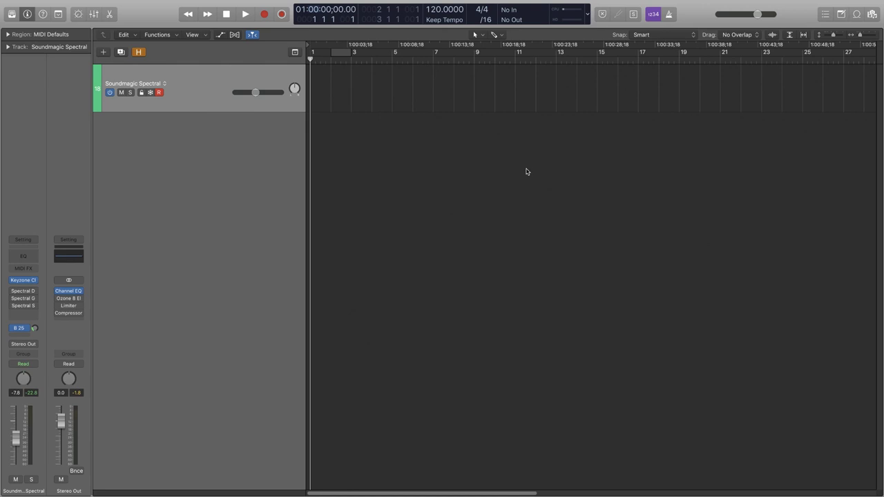
# Switch to the Soundmagic Spectral web page in the browser, find its audio examples, and play and stop the original Badinerie sound file.
pyautogui.hotkey('ctrl', 'Left')
pyautogui.scroll(-5, 504, 220)
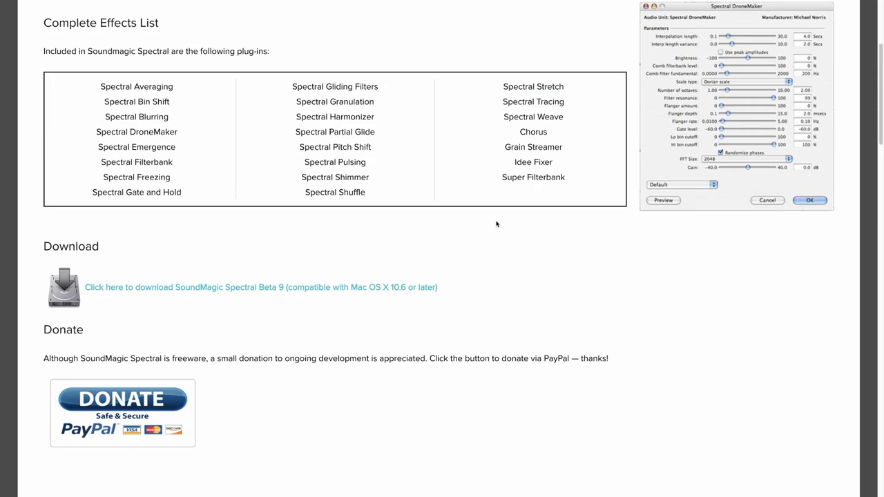
pyautogui.scroll(-7, 444, 244)
pyautogui.scroll(3, 345, 198)
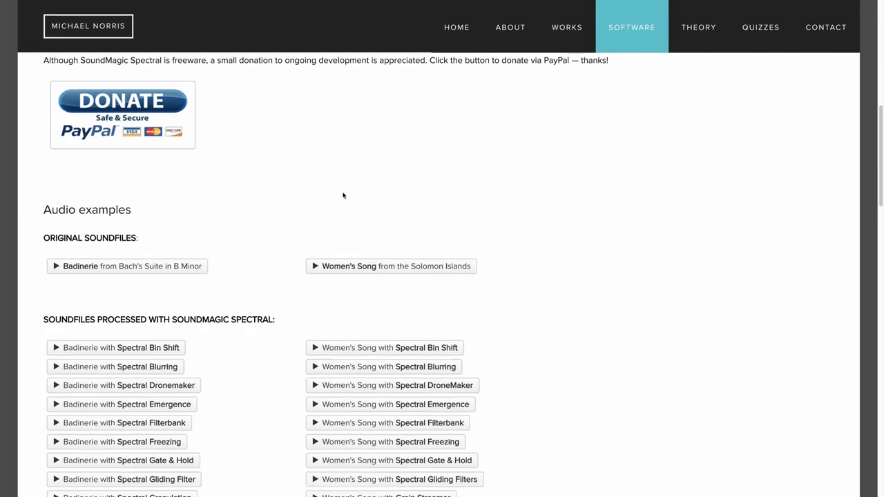
pyautogui.click(101, 269)
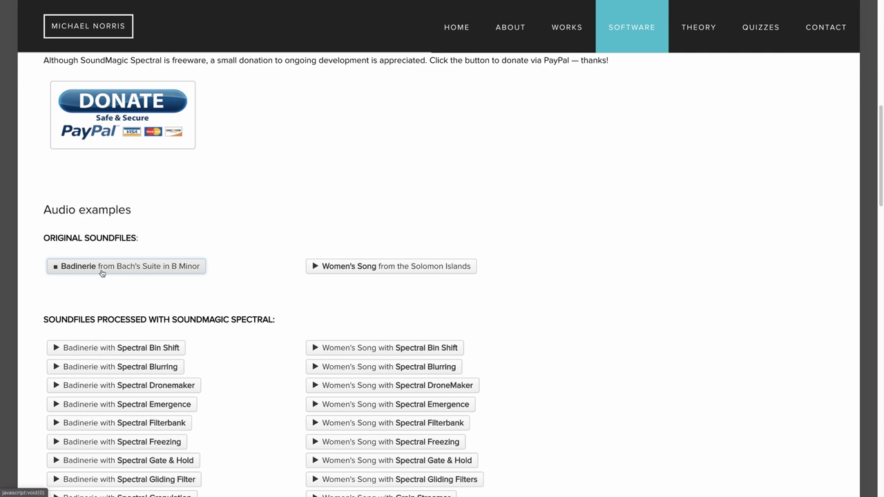
pyautogui.click(101, 272)
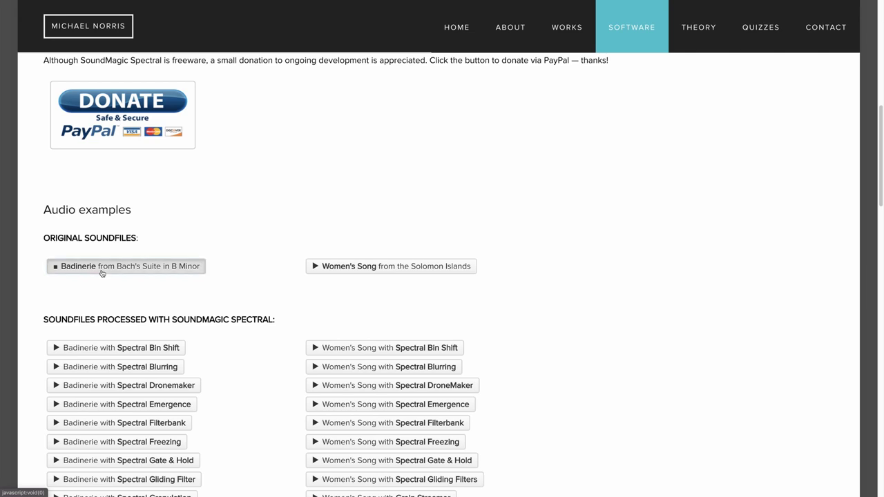
# Go through the processed sound files on the page and audition Badinerie with Spectral Dronemaker.
pyautogui.scroll(-5, 102, 272)
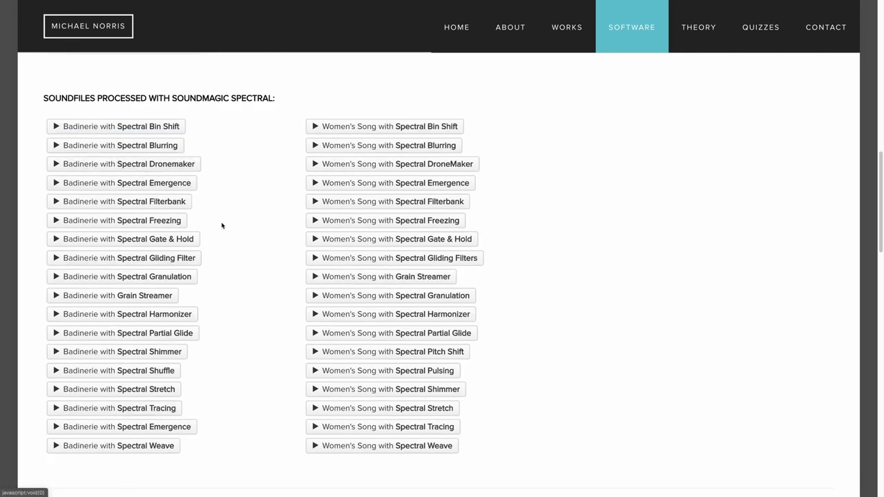
pyautogui.scroll(2, 223, 223)
pyautogui.click(182, 162)
pyautogui.scroll(-1, 193, 163)
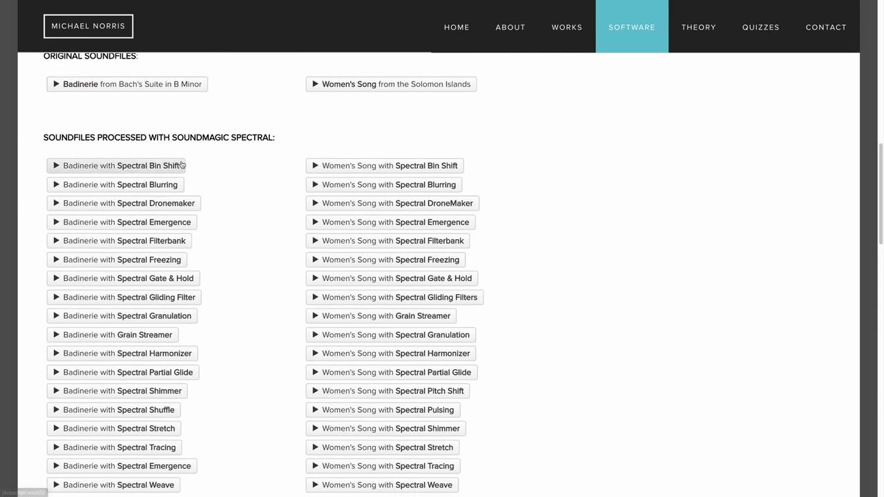
pyautogui.scroll(-1, 206, 159)
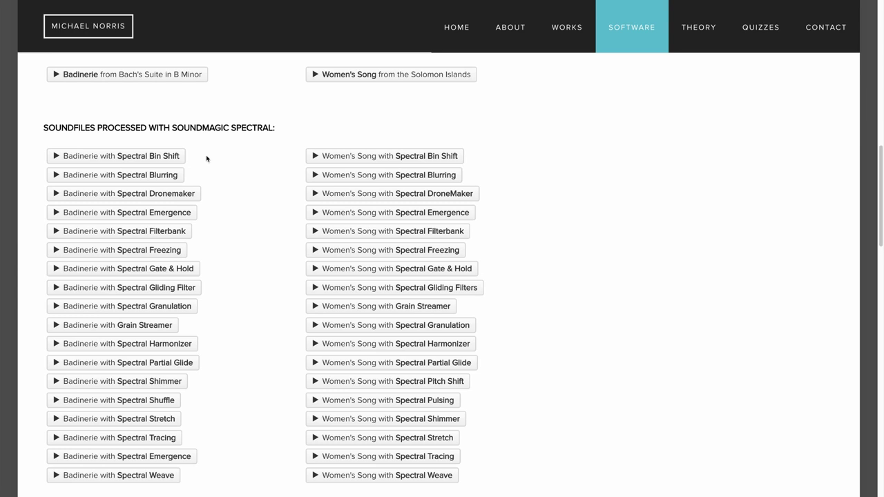
pyautogui.scroll(-1, 204, 159)
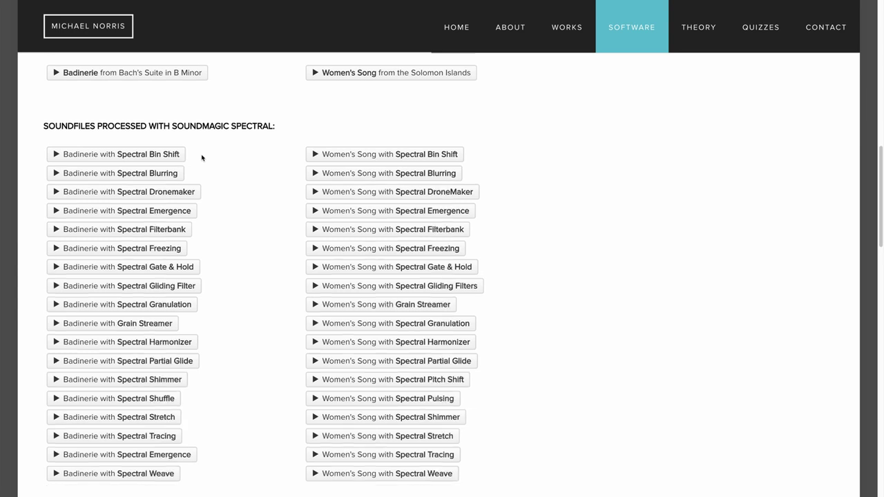
pyautogui.click(128, 198)
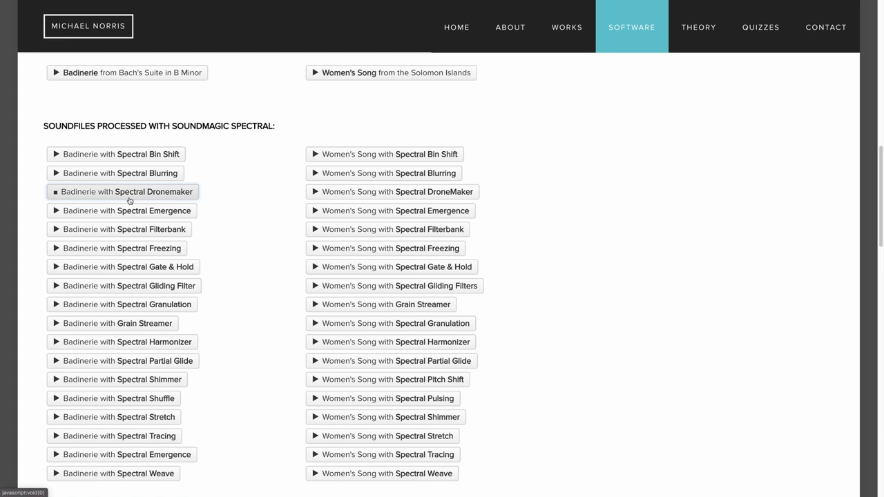
pyautogui.click(129, 195)
pyautogui.scroll(-1, 129, 200)
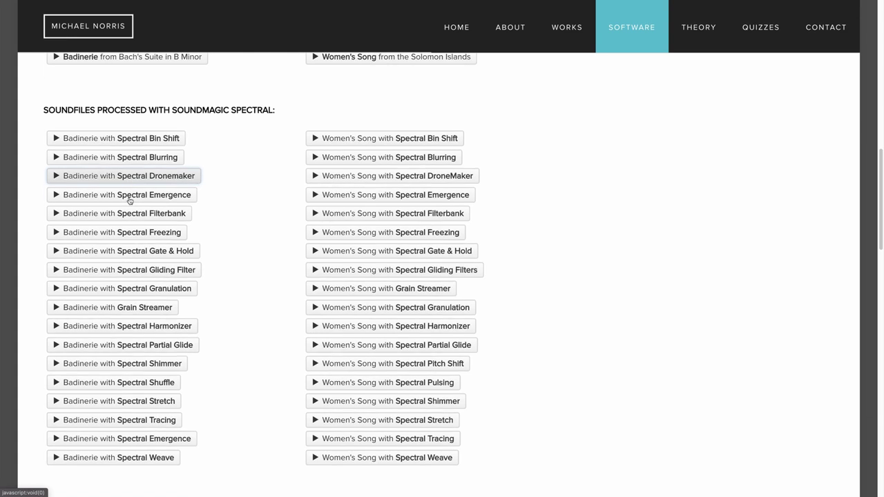
# Audition the Badinerie examples processed with Spectral Gate & Hold, Spectral Granulation and Spectral Weave.
pyautogui.click(56, 246)
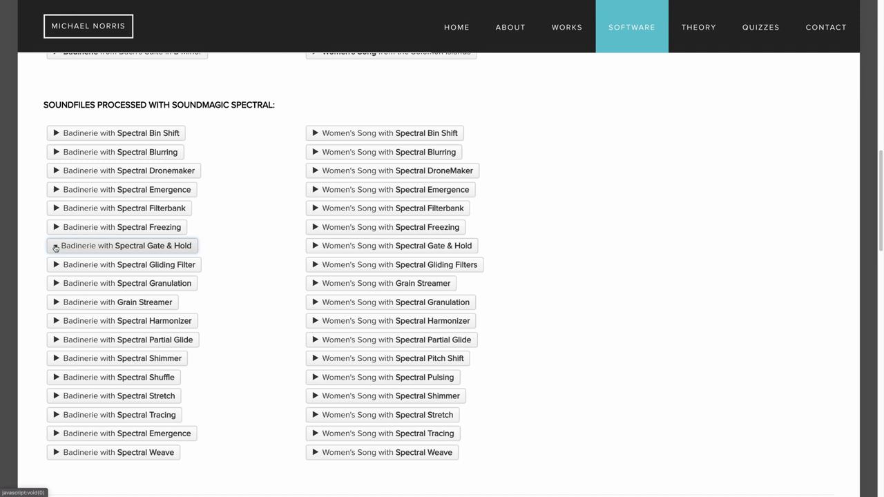
pyautogui.click(55, 247)
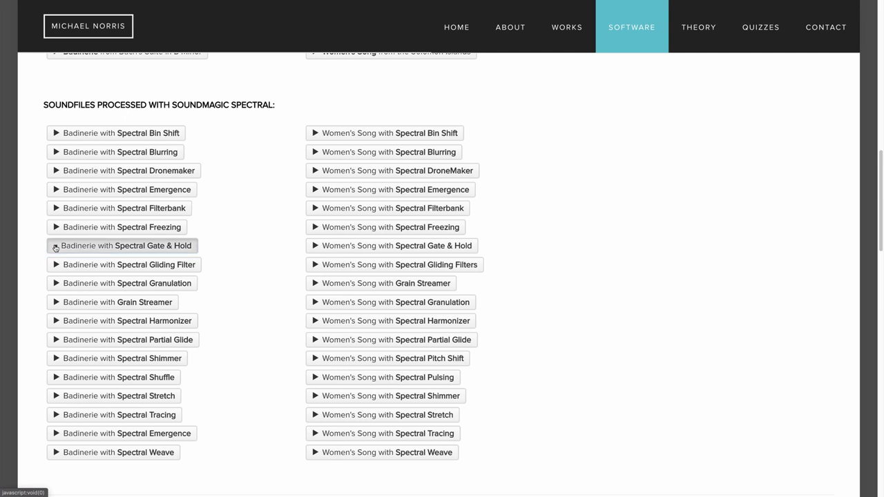
pyautogui.click(56, 285)
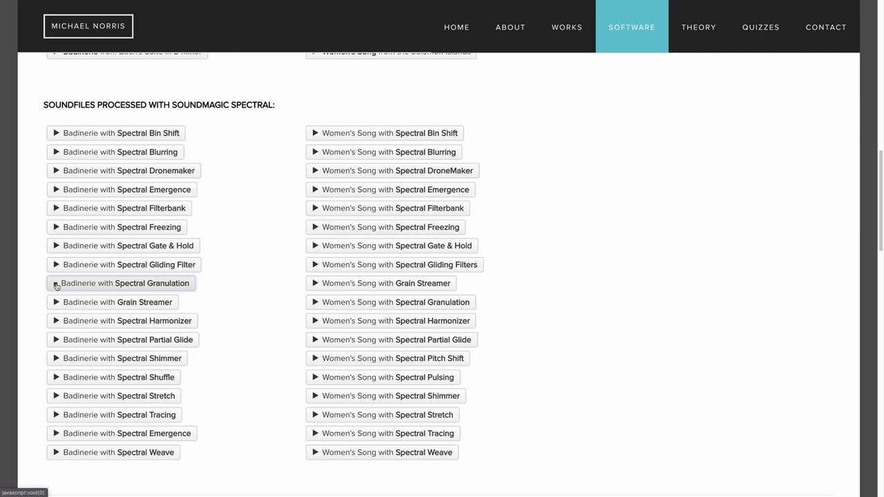
pyautogui.scroll(-3, 57, 286)
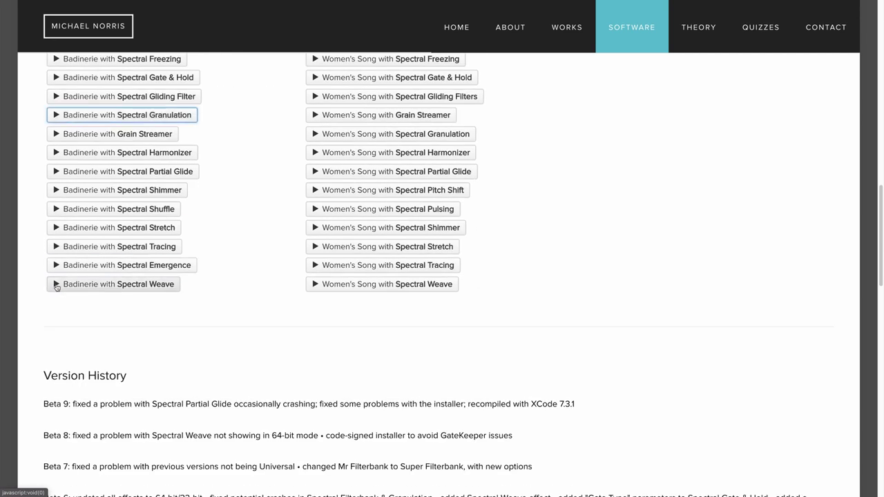
pyautogui.click(57, 286)
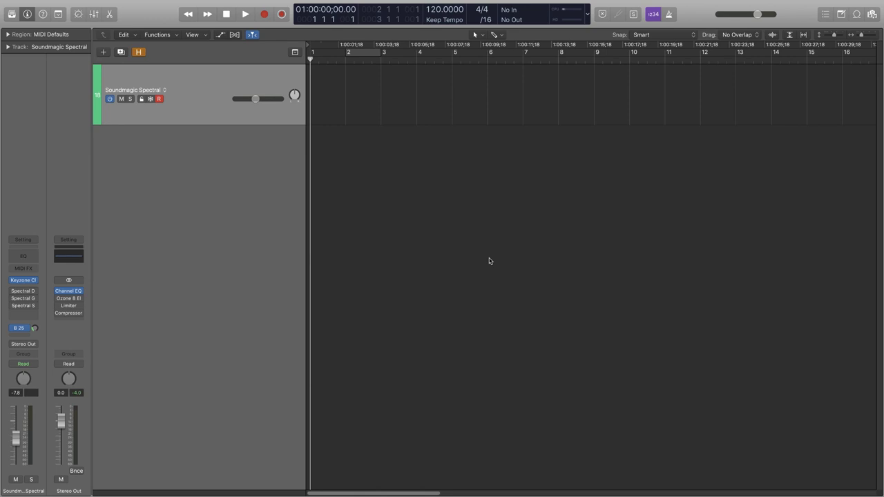
# In Logic Pro, raise the Soundmagic Spectral track's volume to -4.4 dB and record a MIDI part from bar 2 to about bar 16.
pyautogui.moveTo(252, 102); pyautogui.dragTo(260, 102)
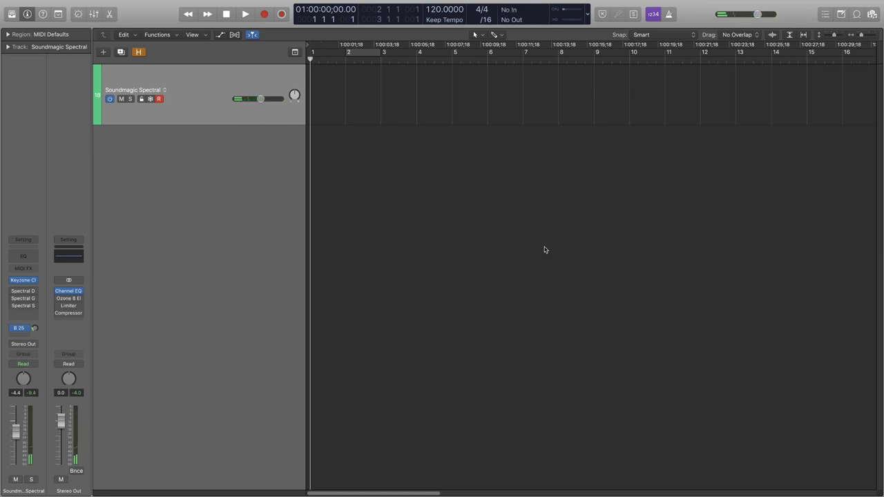
pyautogui.press('.')
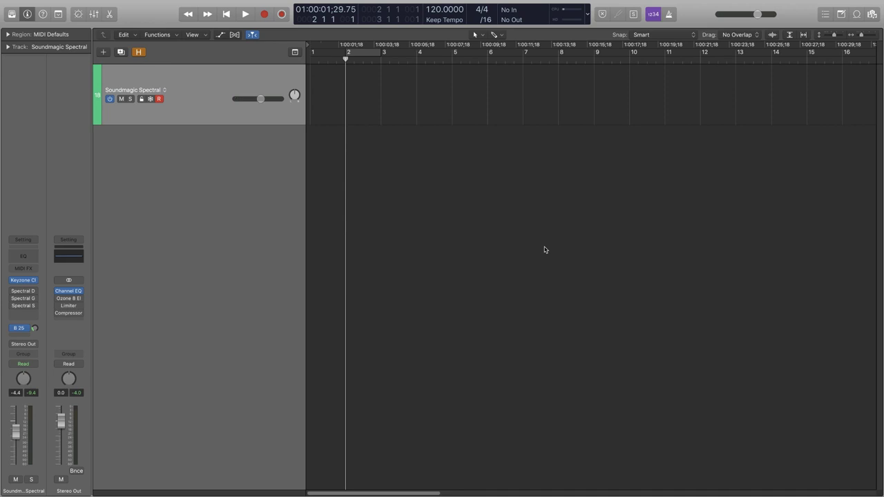
pyautogui.press('space')
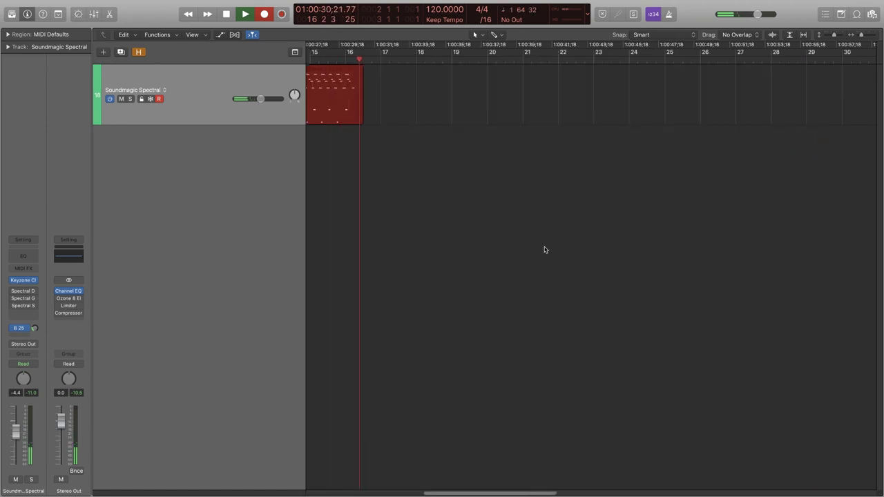
pyautogui.press('space')
pyautogui.press('Return')
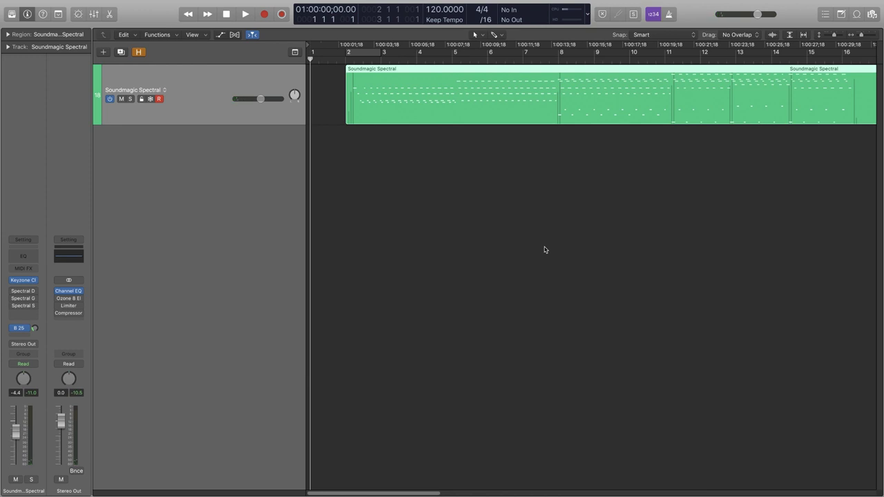
# Enable Spectral DroneMaker on the track with the playhead at bar 2, and place its window below the recorded region.
pyautogui.click(544, 249)
pyautogui.press('.')
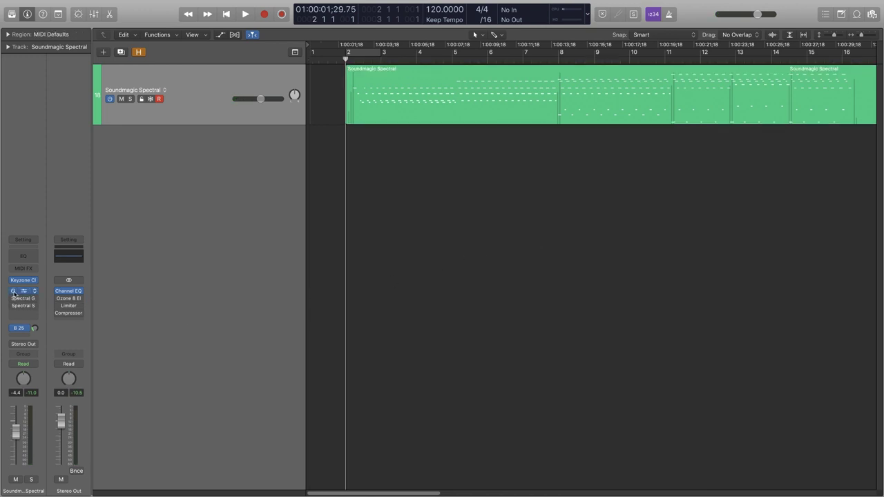
pyautogui.click(22, 293)
pyautogui.moveTo(190, 21); pyautogui.dragTo(494, 178)
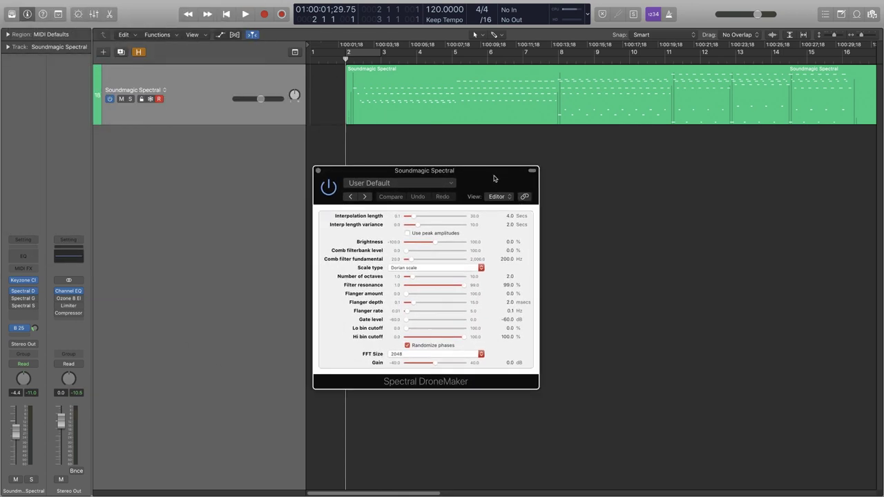
pyautogui.click(666, 210)
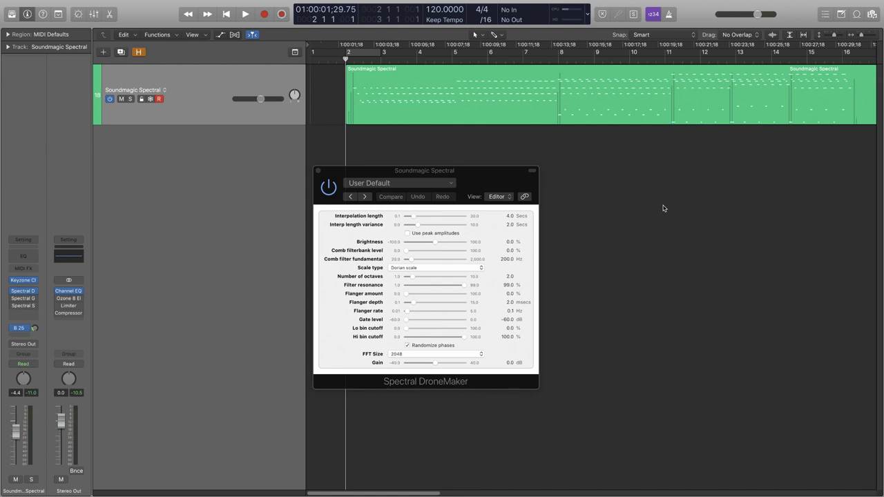
# Play the recorded region through DroneMaker and raise the track's volume to -2.3 dB.
pyautogui.press('space')
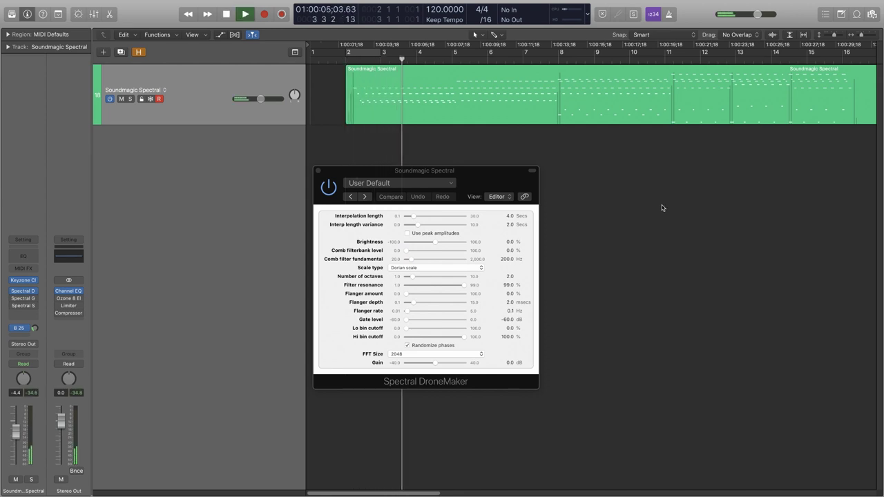
pyautogui.moveTo(260, 99); pyautogui.dragTo(264, 99)
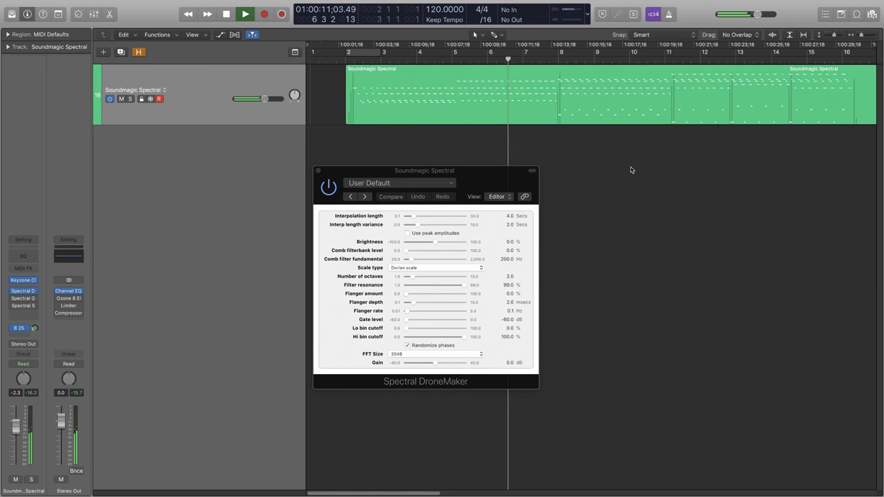
pyautogui.click(470, 221)
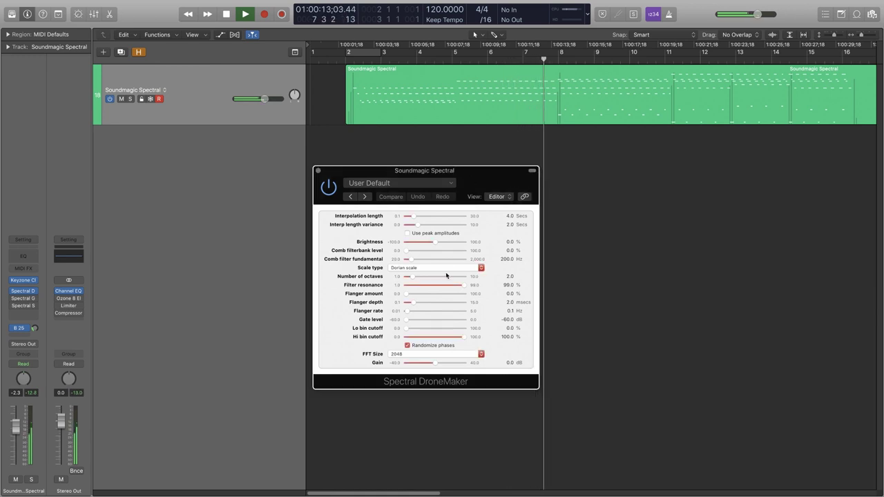
# Set DroneMaker's number of octaves to 4 and its scale type to Minor triad during playback.
pyautogui.moveTo(412, 276); pyautogui.dragTo(417, 277)
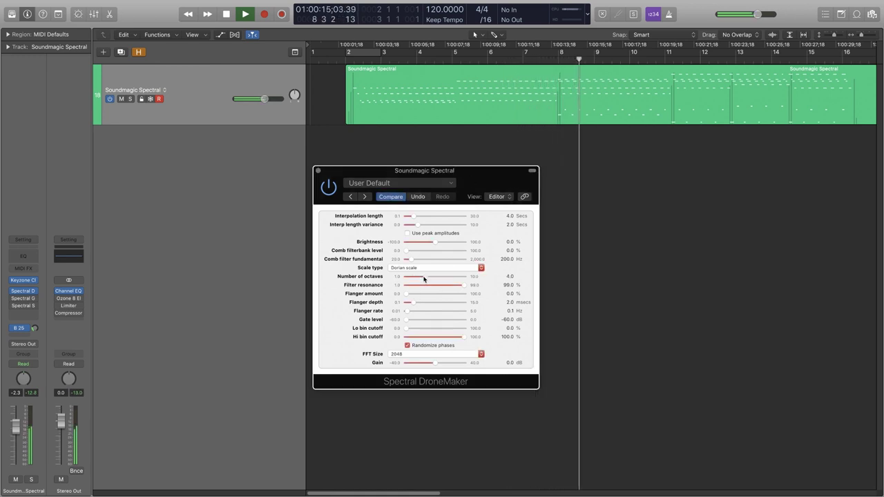
pyautogui.click(415, 268)
pyautogui.click(412, 255)
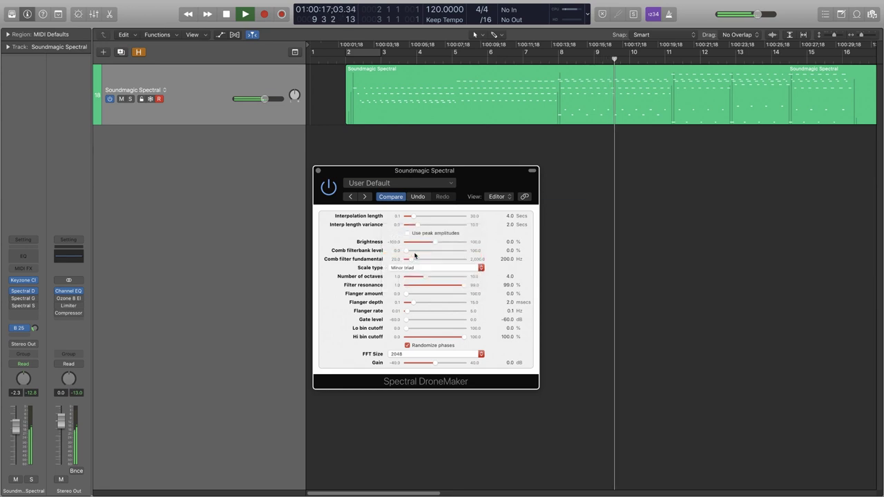
# Set DroneMaker's flanger amount to 10.2 %, depth to 3.11 msecs and rate to 0.97 Hz, and stop playback with the playhead returned to the start.
pyautogui.moveTo(406, 293); pyautogui.dragTo(416, 311)
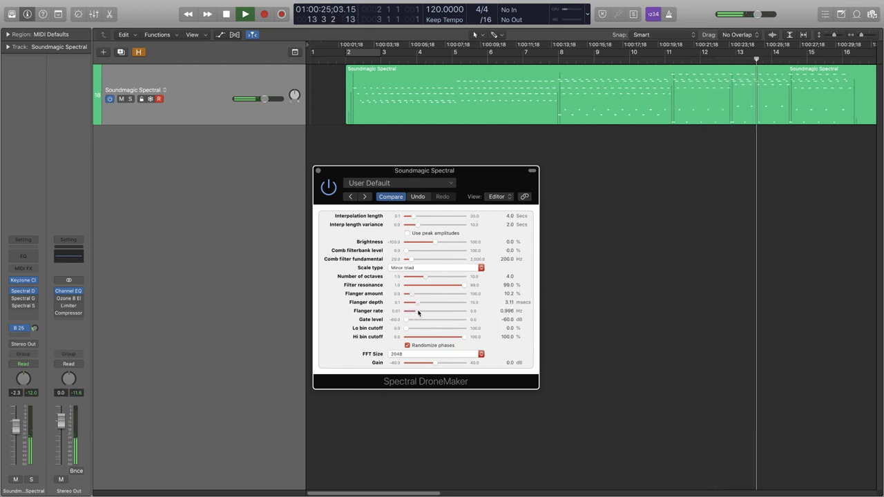
pyautogui.moveTo(463, 337); pyautogui.dragTo(482, 339)
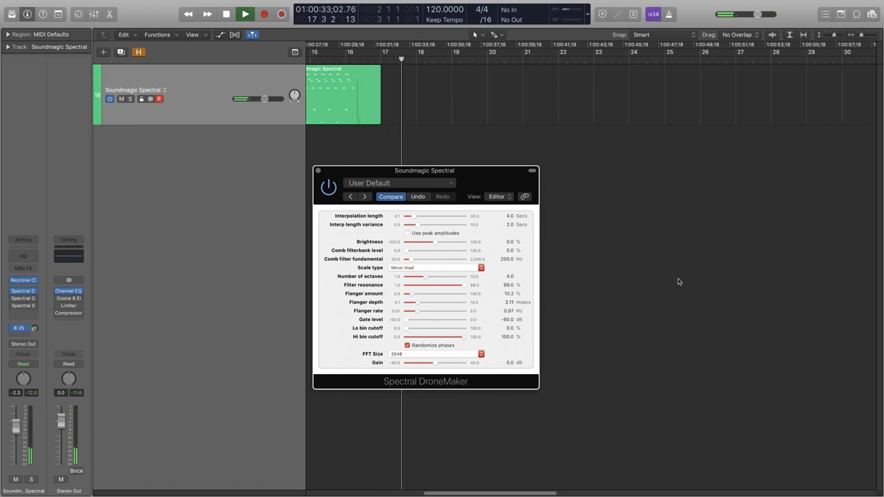
pyautogui.click(628, 229)
pyautogui.press('space')
pyautogui.press('Return')
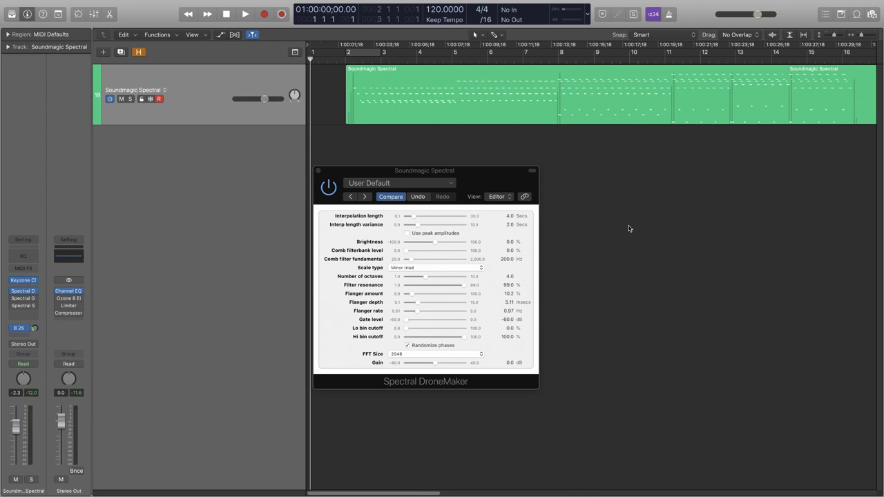
# Close the DroneMaker window, switch the track from DroneMaker to Spectral Gate And Hold, and place its window below the recorded region.
pyautogui.click(463, 174)
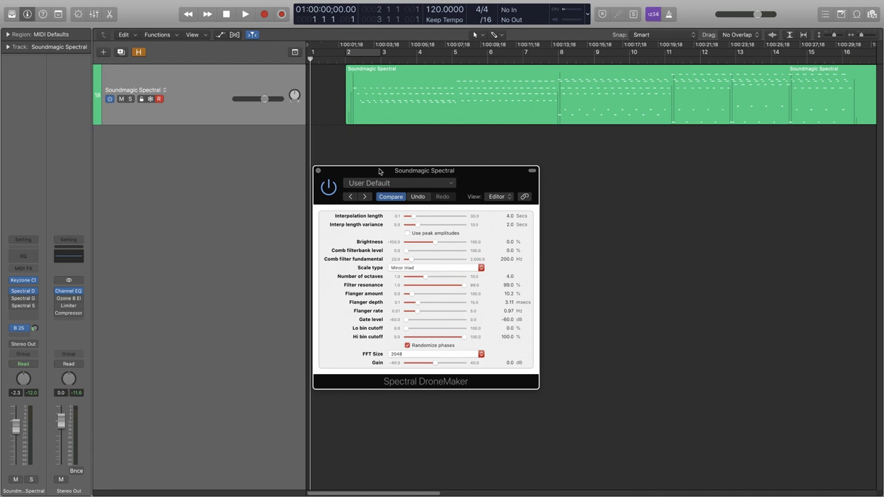
pyautogui.click(318, 171)
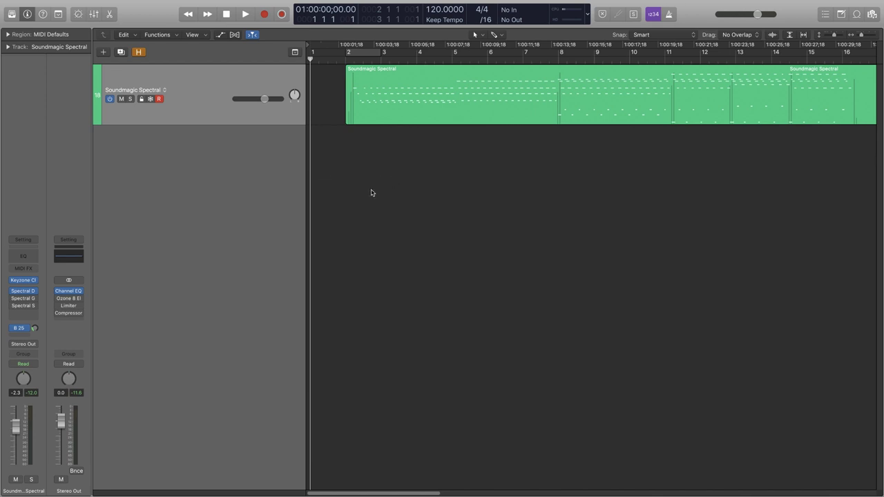
pyautogui.click(13, 298)
pyautogui.click(26, 300)
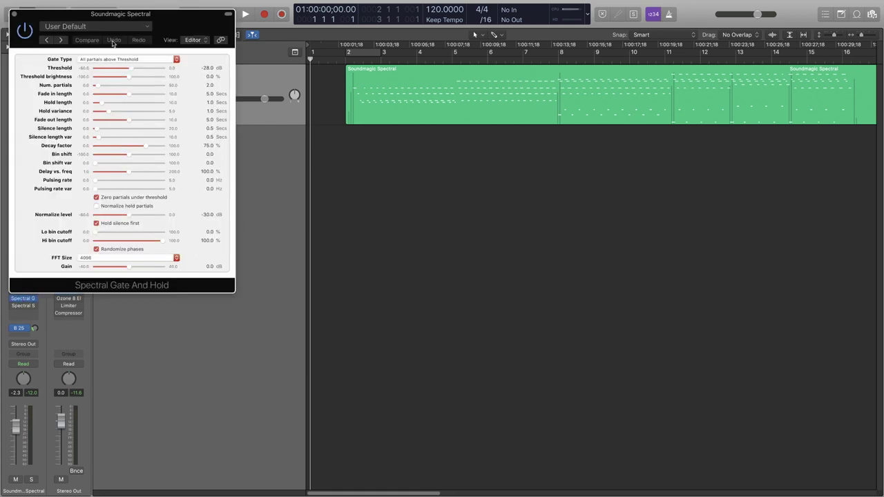
pyautogui.moveTo(158, 20); pyautogui.dragTo(605, 239)
# Raise the track's volume to -0.4 dB and play the recorded region through Gate And Hold from bar 2.
pyautogui.moveTo(12, 430); pyautogui.dragTo(15, 420)
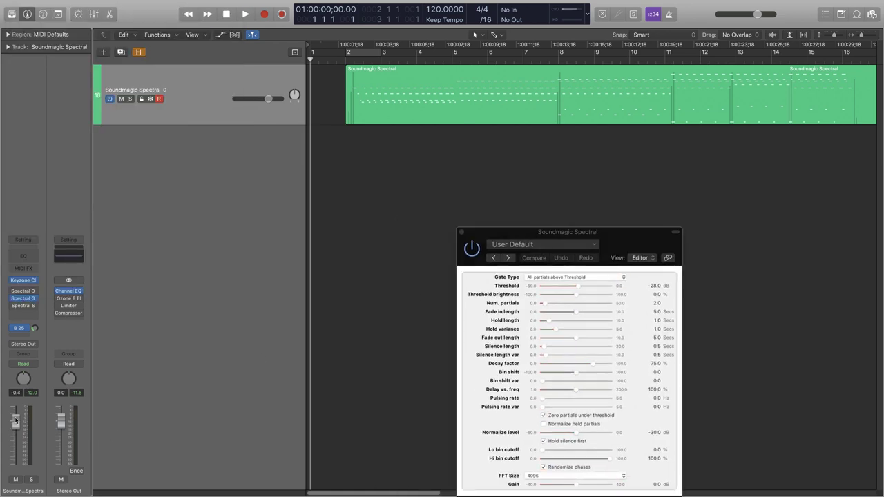
pyautogui.press('.')
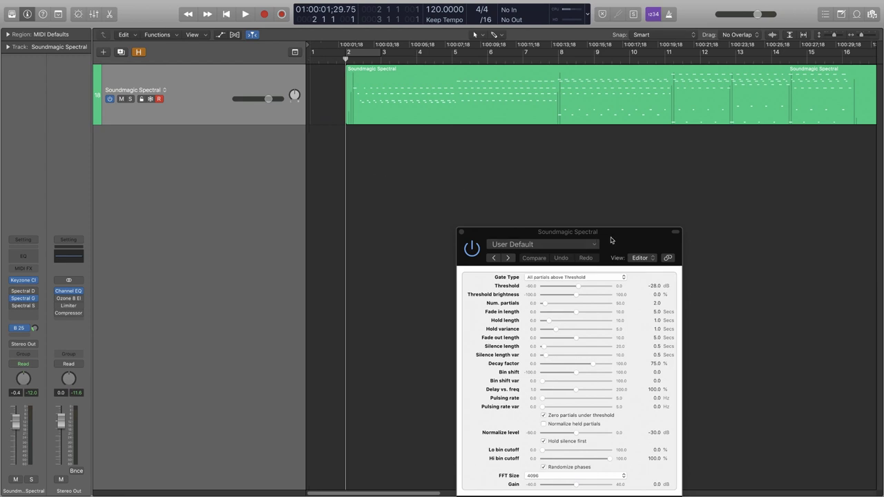
pyautogui.moveTo(612, 240); pyautogui.dragTo(598, 188)
pyautogui.press('space')
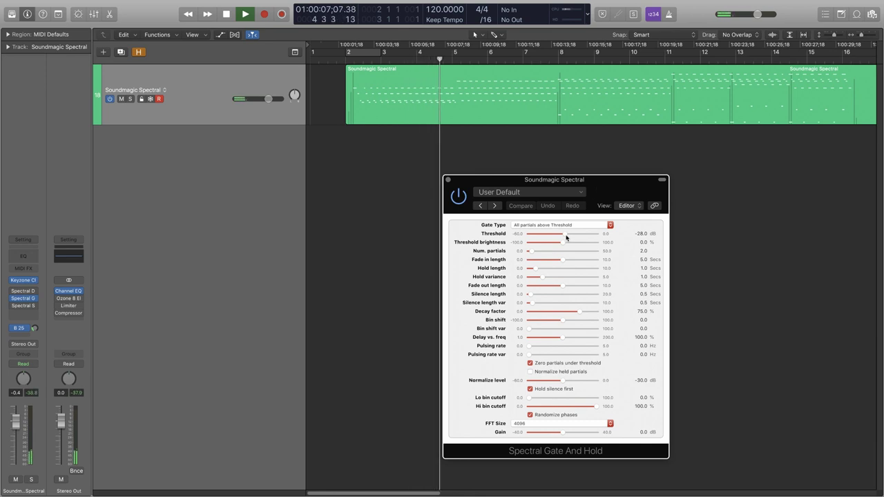
# During playback, set Gate And Hold's threshold to -38.81 dB, threshold brightness to 35 % and number of partials to 7.
pyautogui.moveTo(566, 238); pyautogui.dragTo(537, 251)
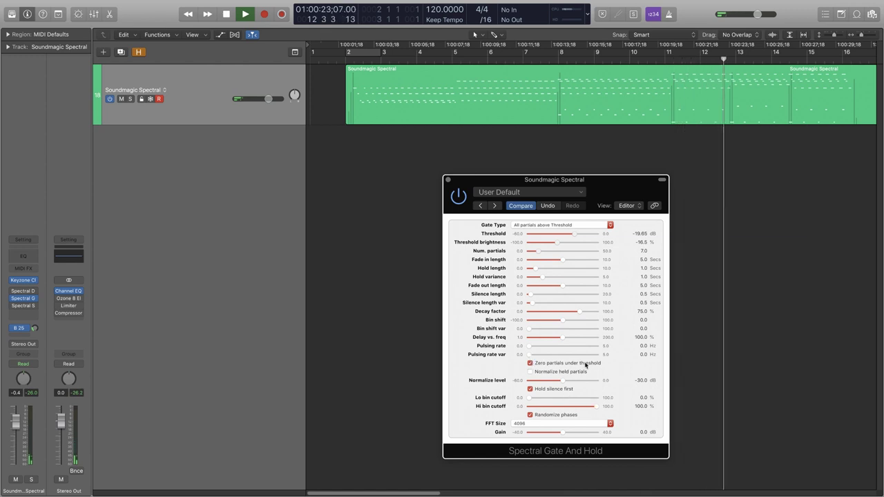
pyautogui.moveTo(556, 236); pyautogui.dragTo(574, 239)
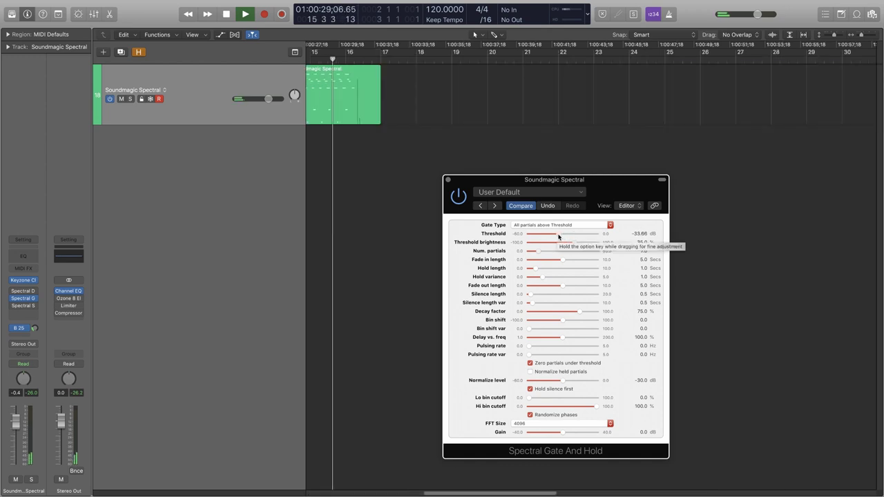
pyautogui.scroll(-3, 568, 235)
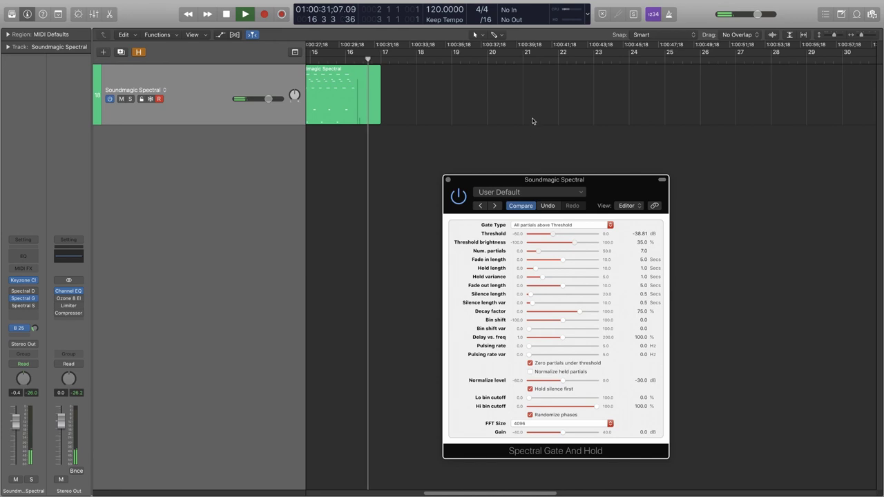
# Continue playback from just before bar 8 and set Gate And Hold's threshold to -42.57 dB and threshold brightness to -67.3 %.
pyautogui.hscroll(-8, 529, 122)
pyautogui.click(331, 61)
pyautogui.click(552, 236)
pyautogui.scroll(-2, 552, 238)
pyautogui.scroll(-5, 569, 244)
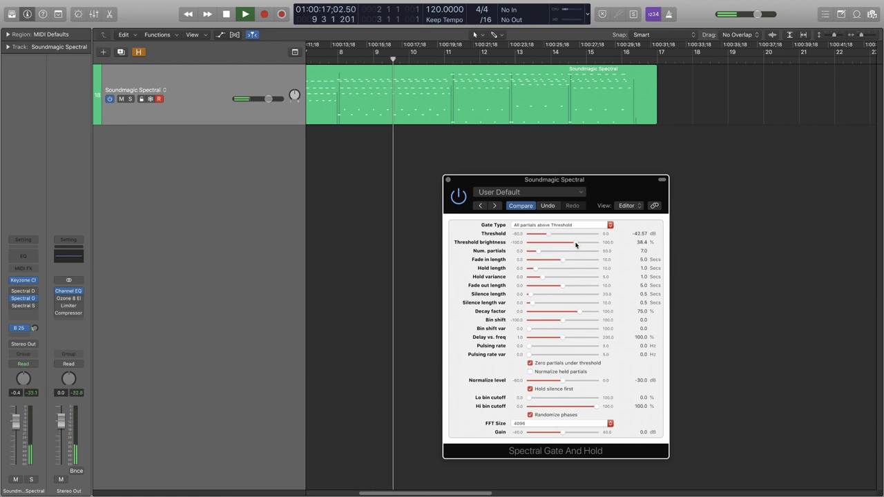
pyautogui.scroll(-15, 543, 242)
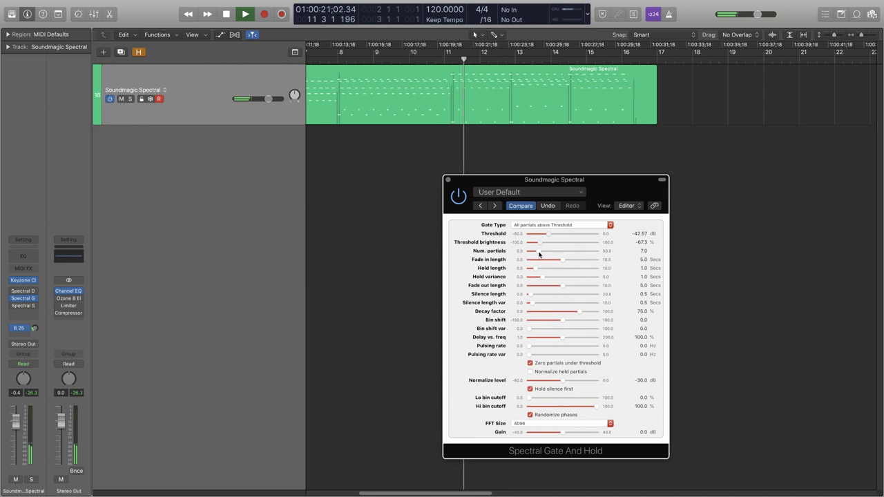
# Stop playback, close the Gate And Hold window and return the playhead to the start.
pyautogui.press('space')
pyautogui.click(448, 179)
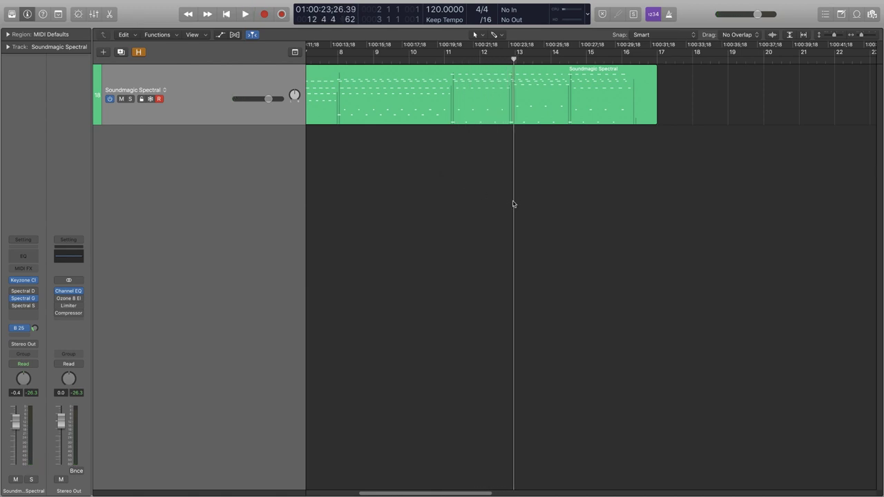
pyautogui.press('Return')
# Switch the track from Gate And Hold to Spectral Shimmer and open its window over the arrangement.
pyautogui.click(11, 303)
pyautogui.press('Escape')
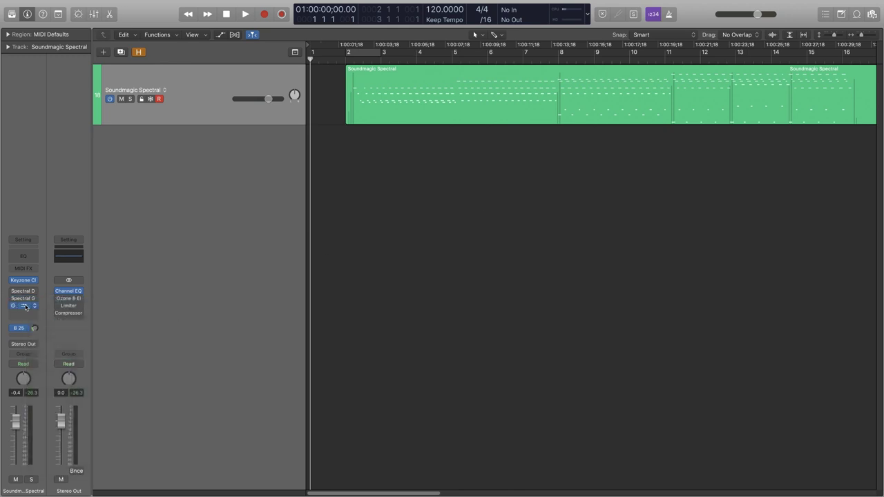
pyautogui.click(25, 307)
pyautogui.moveTo(168, 20); pyautogui.dragTo(559, 122)
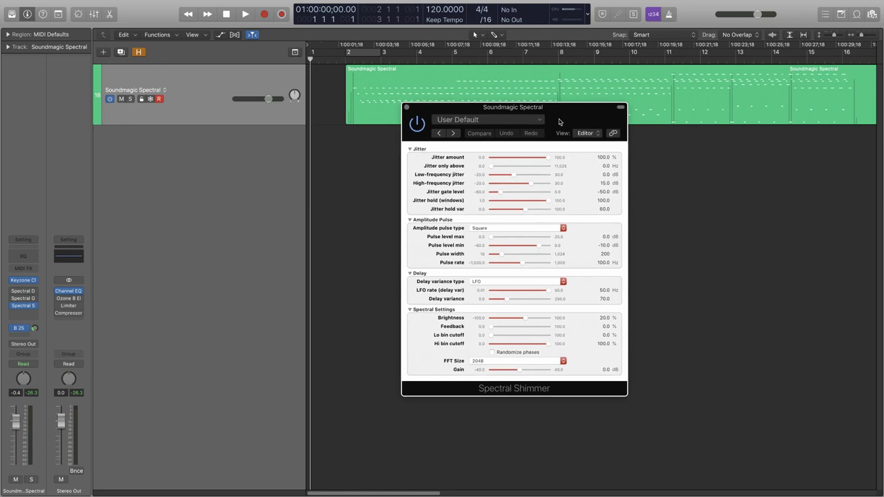
# Raise the track's Bus 25 reverb send, and play the region through Shimmer while lowering the track's volume to -11.4 dB.
pyautogui.click(34, 326)
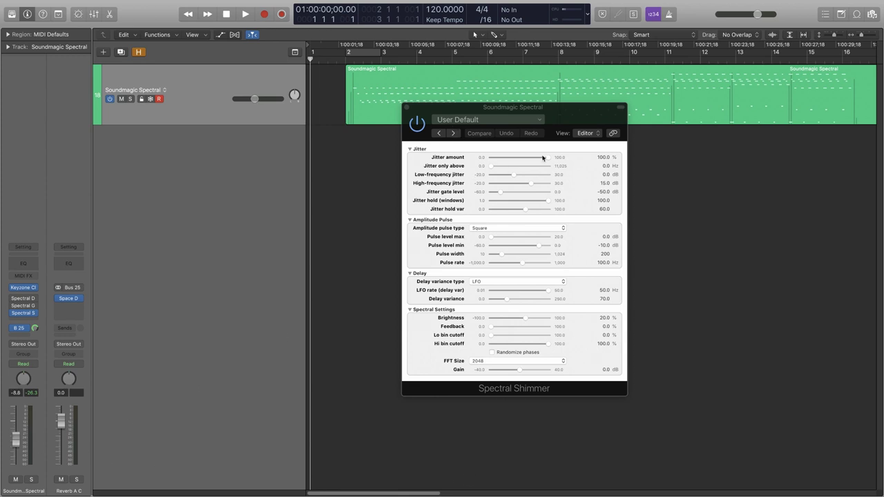
pyautogui.moveTo(575, 118); pyautogui.dragTo(619, 192)
pyautogui.press('space')
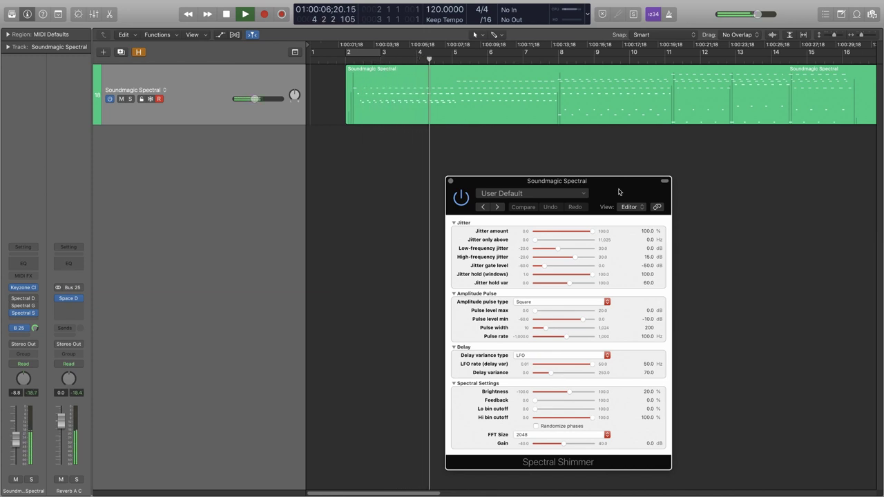
pyautogui.click(14, 446)
pyautogui.moveTo(13, 446); pyautogui.dragTo(16, 449)
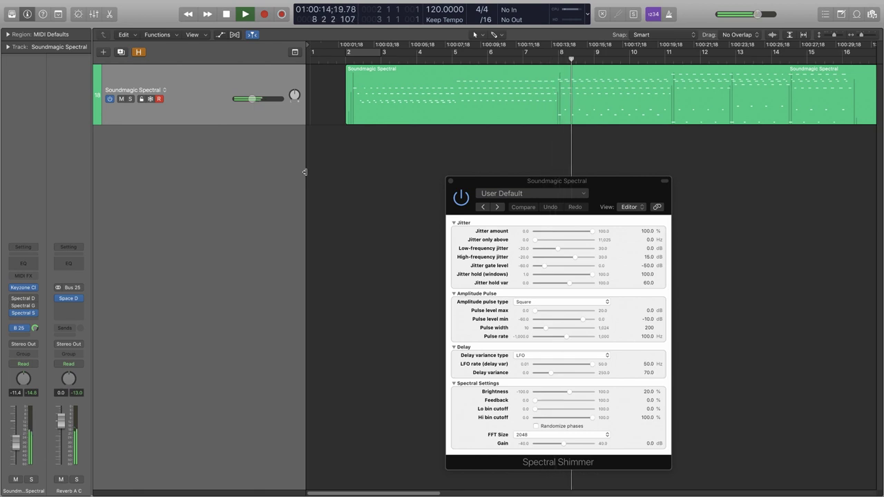
# Stop playback and move the playhead back to bar 2.
pyautogui.press('space')
pyautogui.press(',')
pyautogui.press(',')
pyautogui.press(',')
pyautogui.press(',')
pyautogui.press(',')
pyautogui.press(',')
pyautogui.press(',')
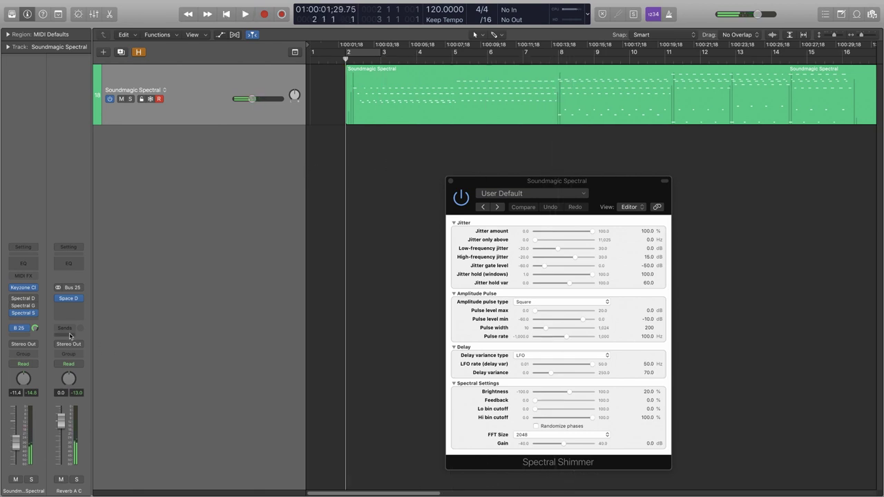
# Insert the Replika delay after Spectral Shimmer on the track and place its window above the Shimmer window.
pyautogui.click(28, 320)
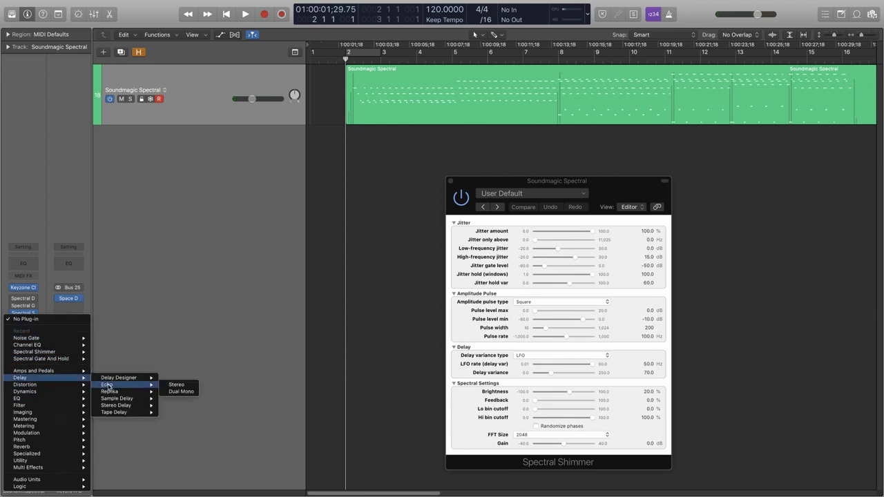
pyautogui.click(109, 391)
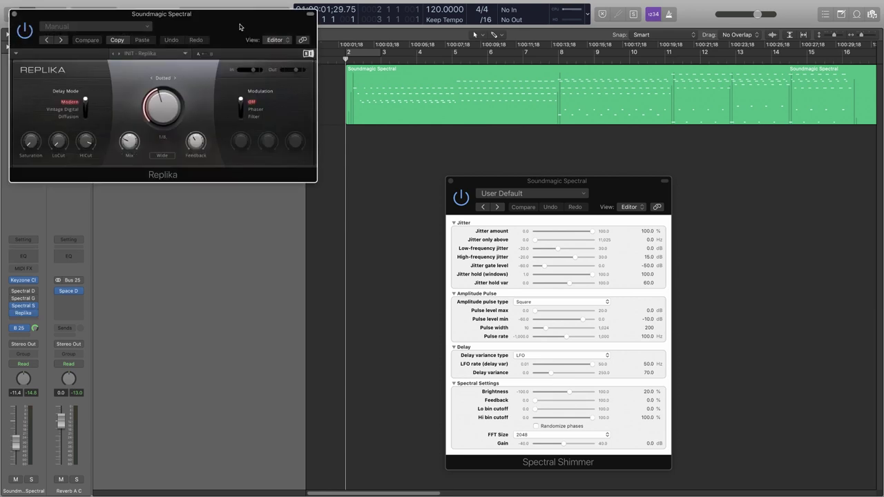
pyautogui.moveTo(236, 25); pyautogui.dragTo(633, 109)
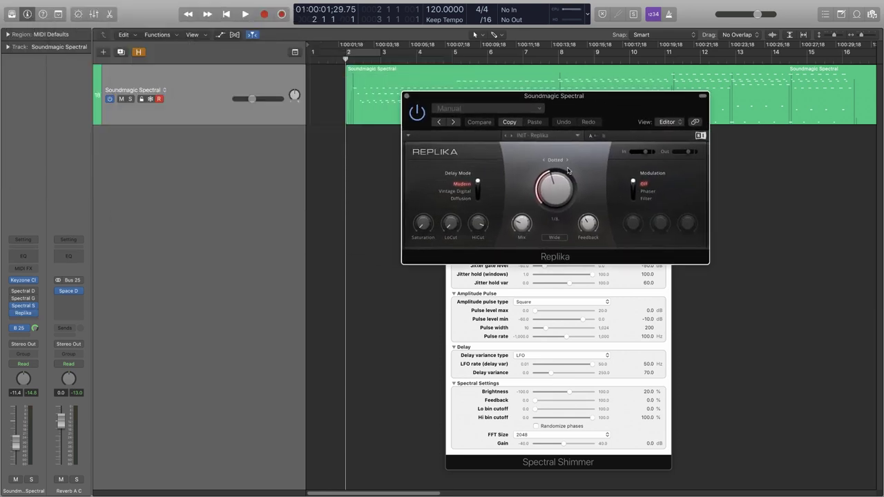
# Set Replika to Ping Pong with Straight timing and a 1/8 delay time while playing the region.
pyautogui.click(559, 237)
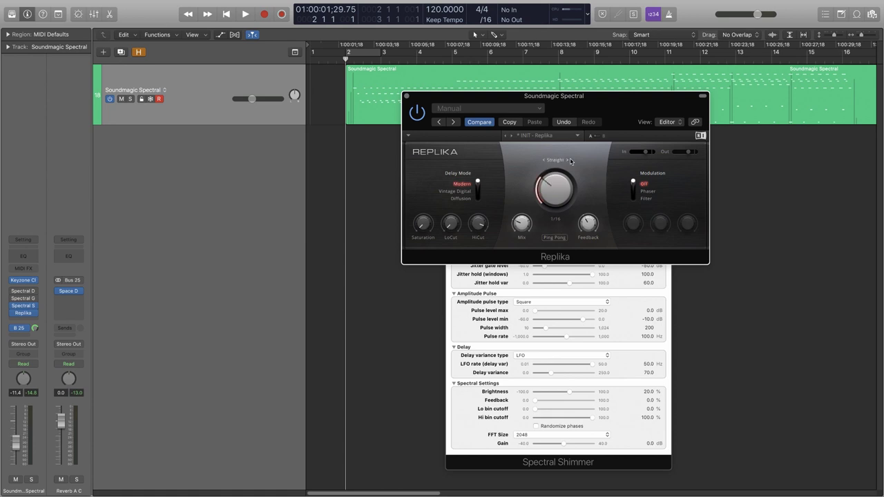
pyautogui.press('space')
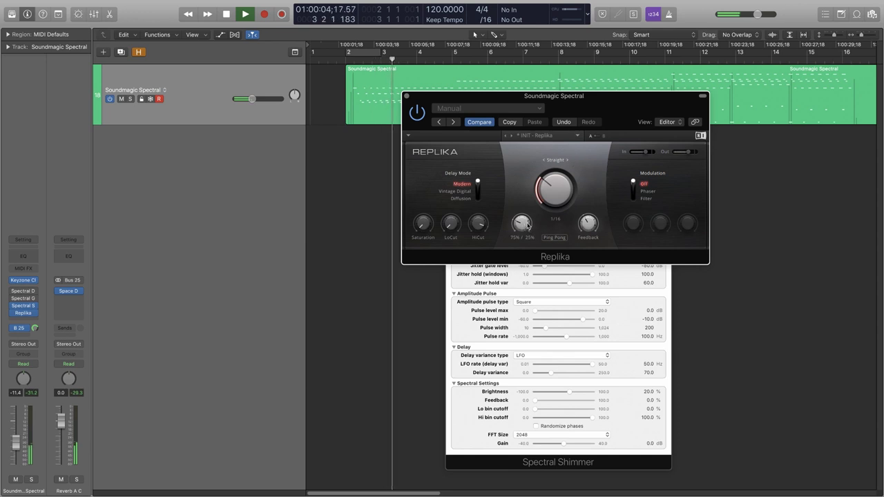
pyautogui.click(569, 161)
pyautogui.click(568, 161)
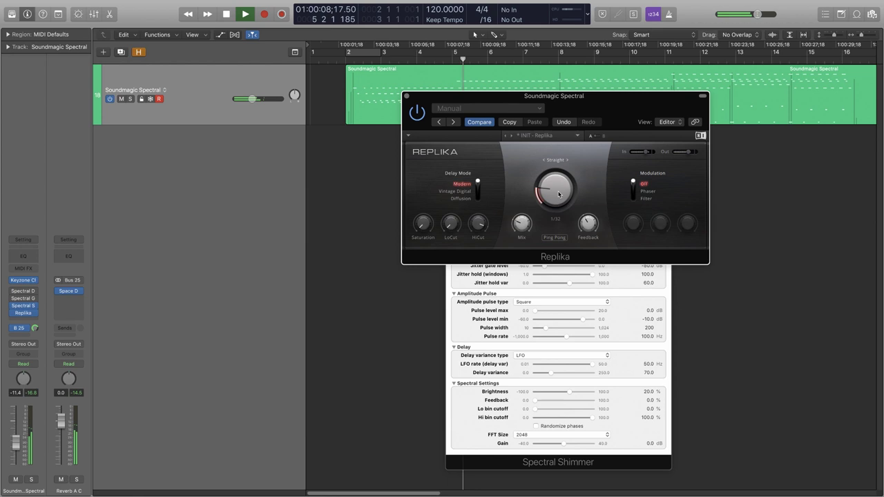
pyautogui.moveTo(555, 187); pyautogui.dragTo(554, 181)
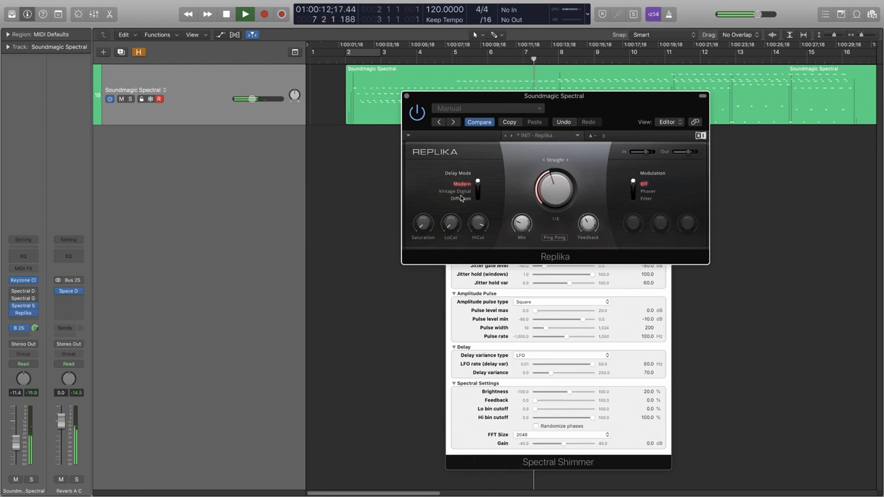
# Set Replika's feedback to 34 % during playback and close its window.
pyautogui.moveTo(588, 224)
pyautogui.moveTo(522, 223)
pyautogui.moveTo(576, 232); pyautogui.dragTo(576, 236)
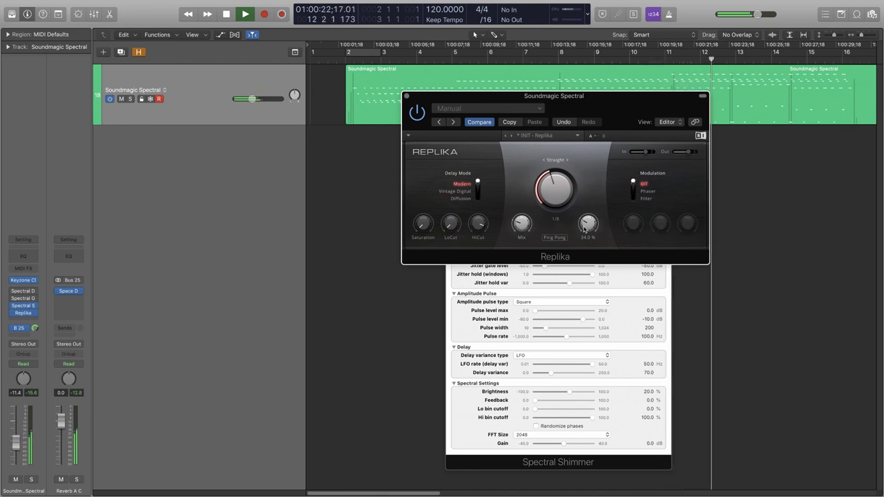
pyautogui.click(406, 97)
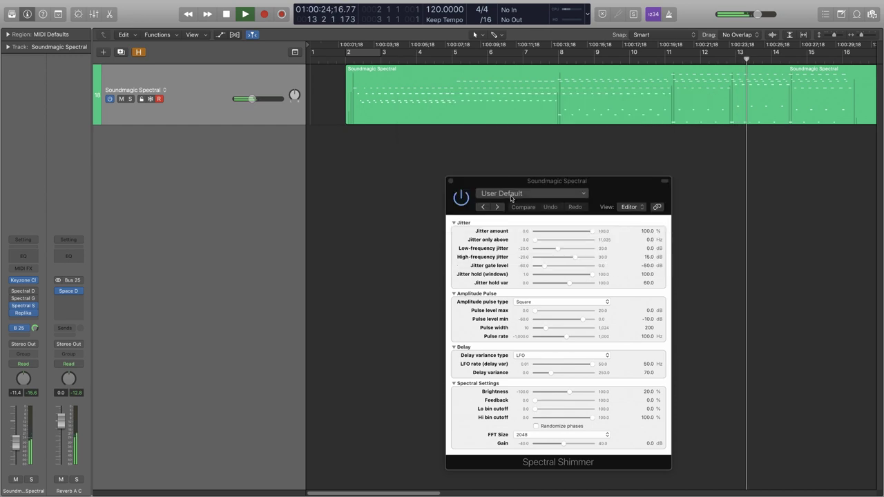
# Play the region to its end through Shimmer and Replika, then close the Shimmer window and return the playhead to the start.
pyautogui.click(505, 182)
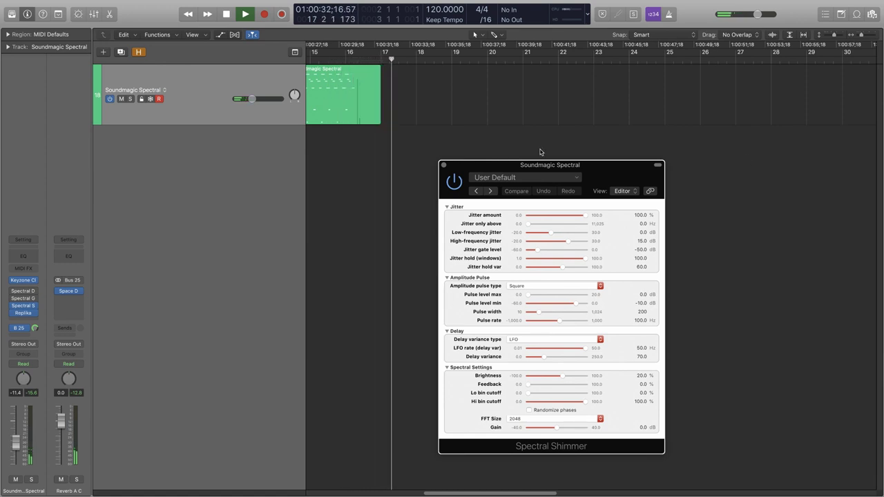
pyautogui.press('space')
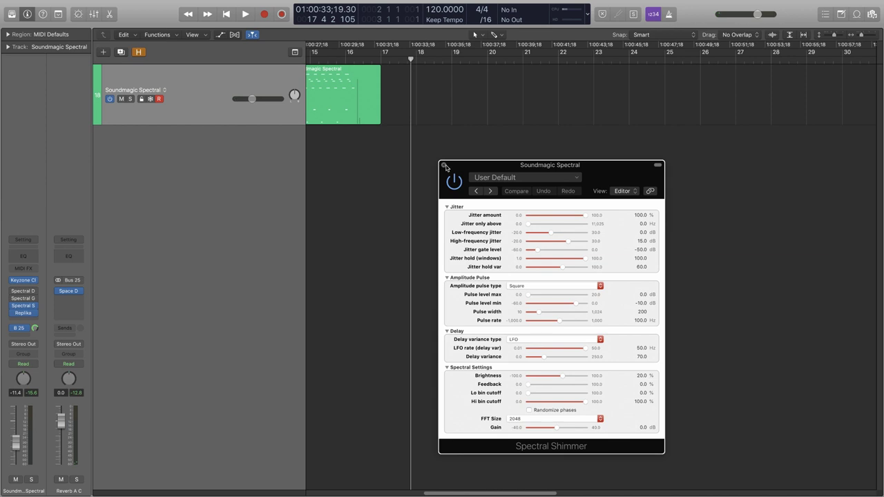
pyautogui.click(444, 166)
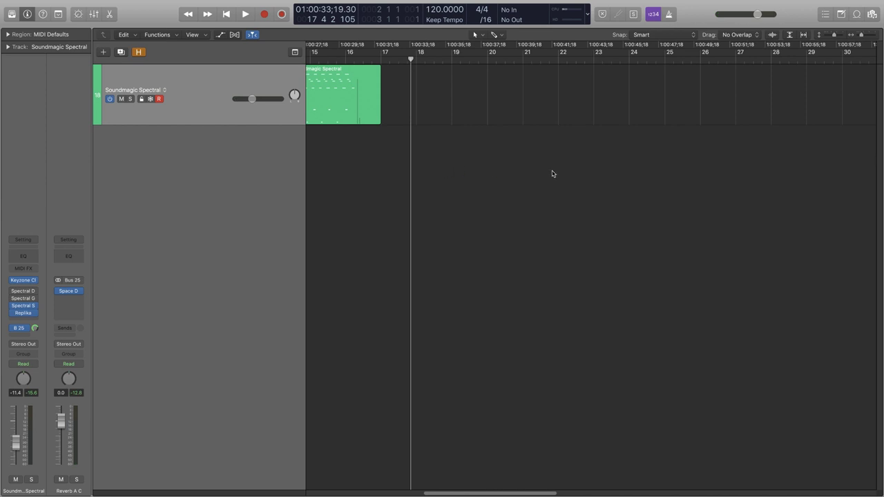
pyautogui.press('Return')
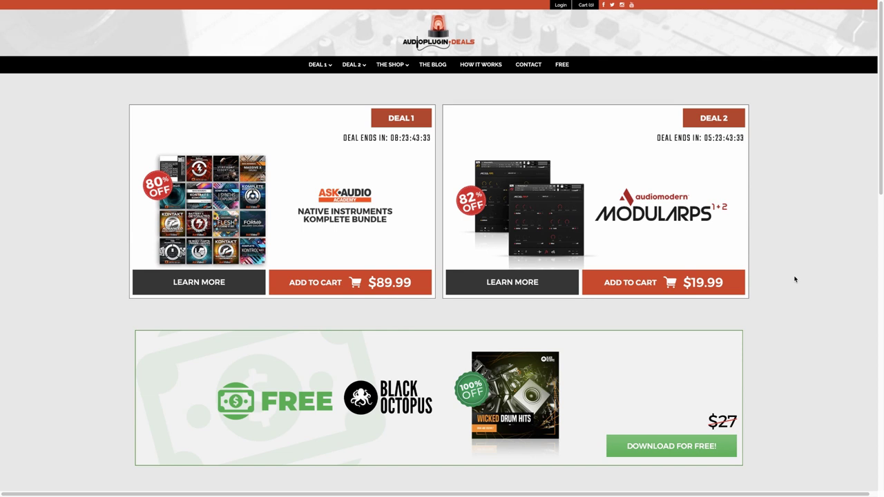
# Look through the Audio Plugin Deals home page, from the current deals and free download to the newsletter sign-up.
pyautogui.scroll(-8, 793, 276)
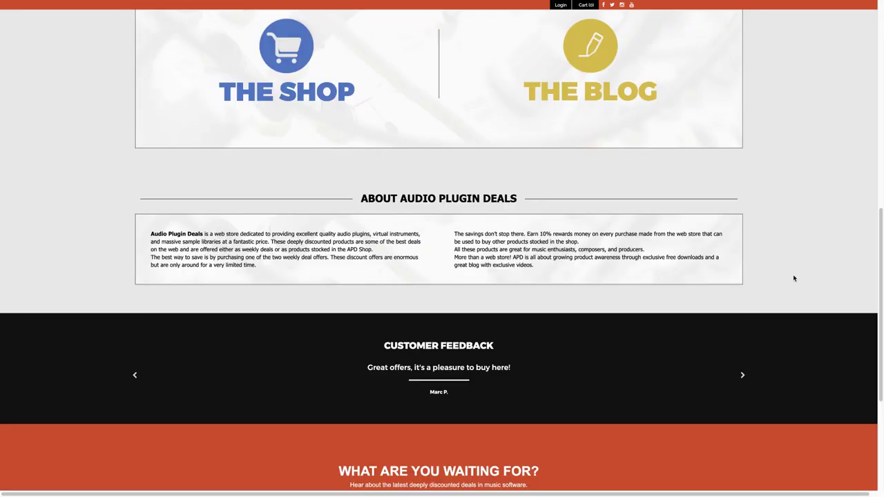
pyautogui.scroll(-3, 468, 359)
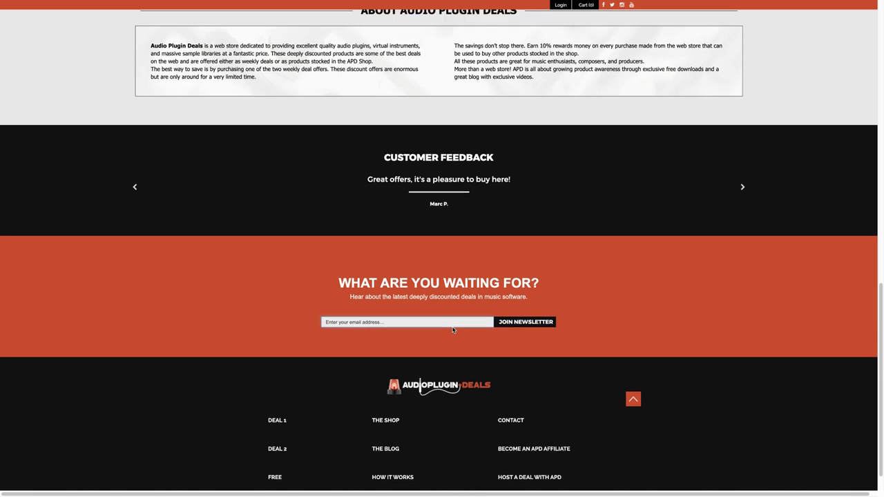
pyautogui.scroll(10, 456, 339)
pyautogui.scroll(-3, 456, 332)
pyautogui.scroll(2, 460, 330)
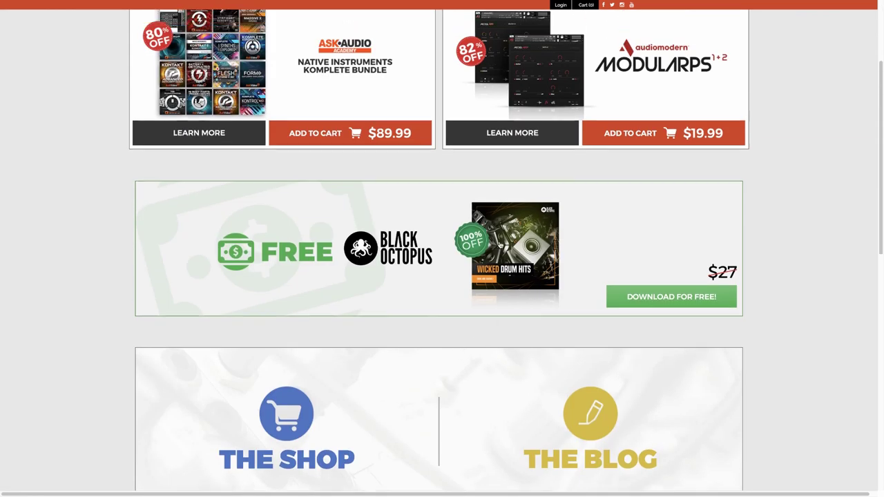
pyautogui.scroll(-1, 436, 325)
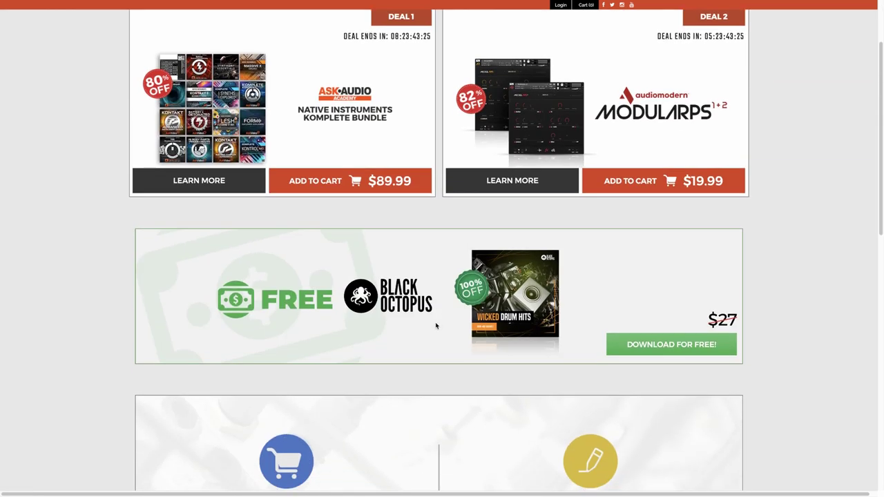